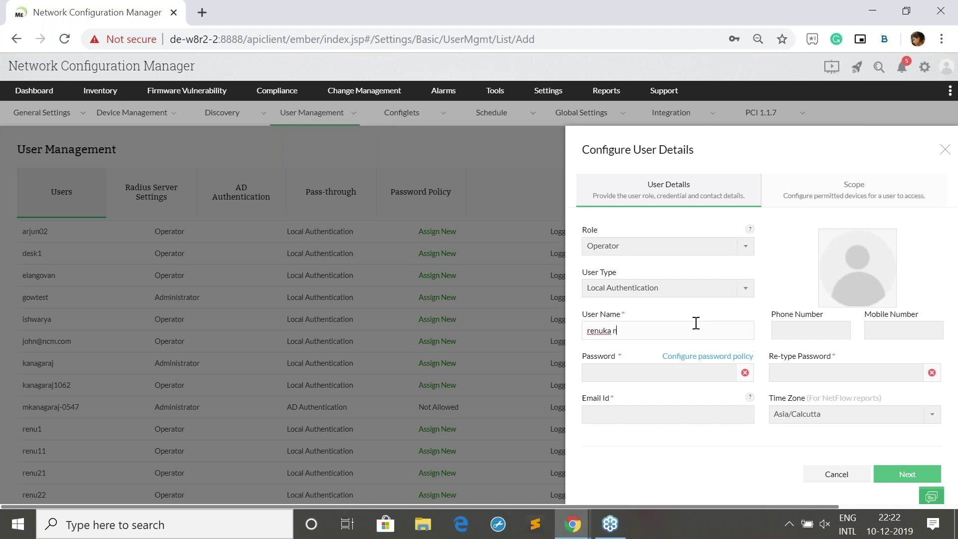
Finish the operator's user name, enter and confirm the password, and fill in the suggested e-mail
type("du")
left_click(680, 373)
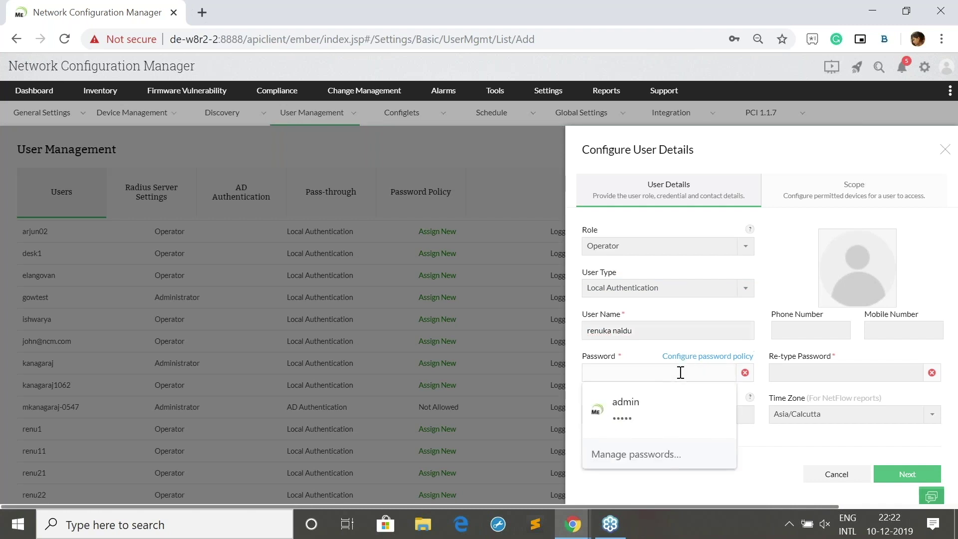
key("Tab")
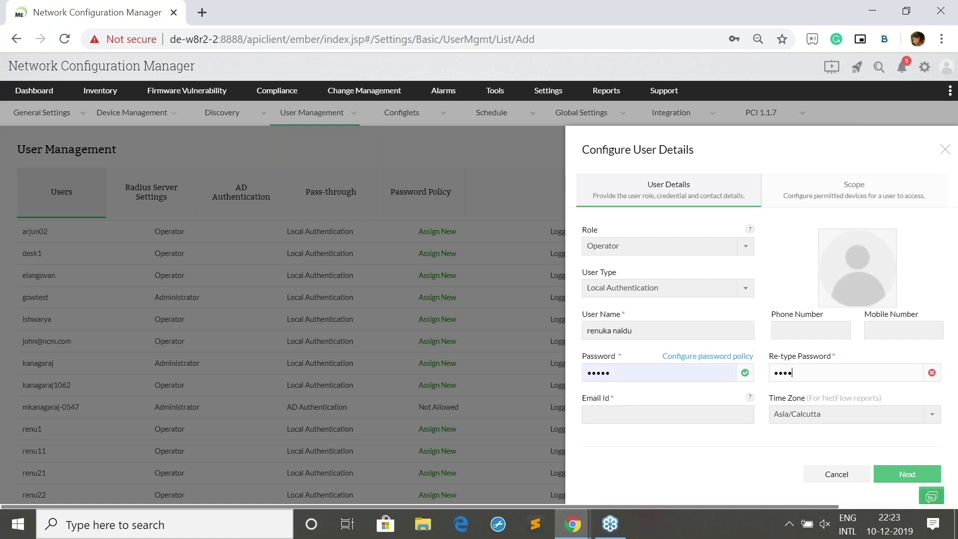
left_click(715, 418)
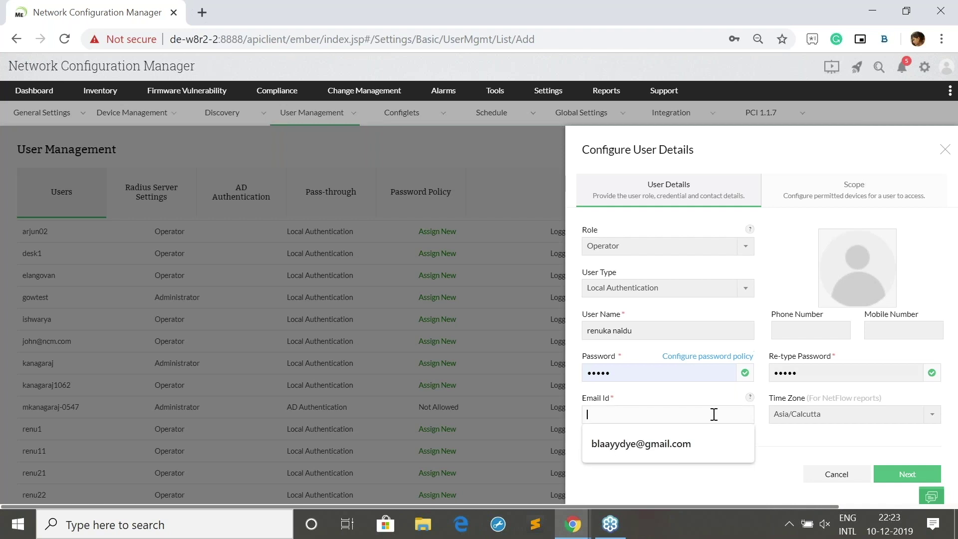
left_click(702, 439)
Correct the user name to alphanumerics only and continue to the Scope step
left_click(904, 478)
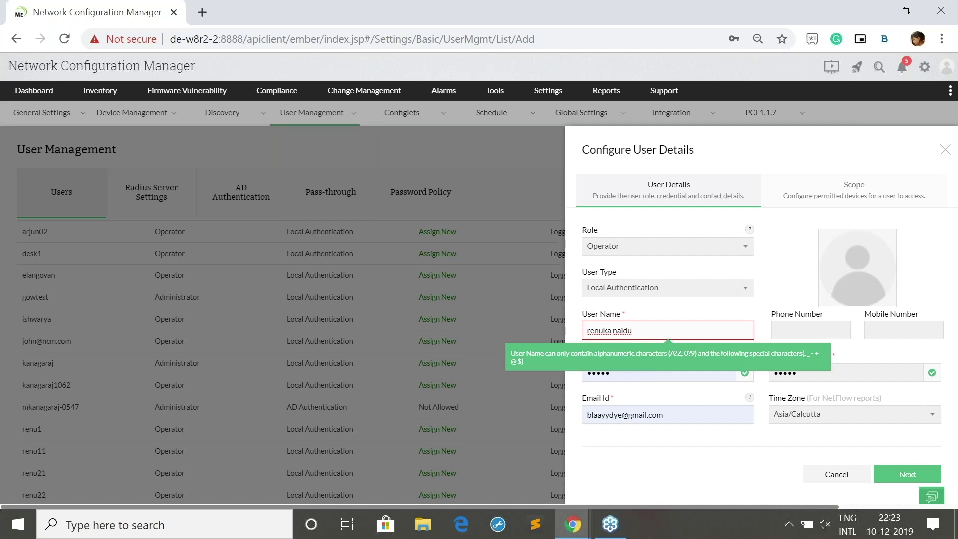
key("BackSpace")
key("BackSpace")
key("BackSpace")
key("BackSpace")
key("BackSpace")
key("BackSpace")
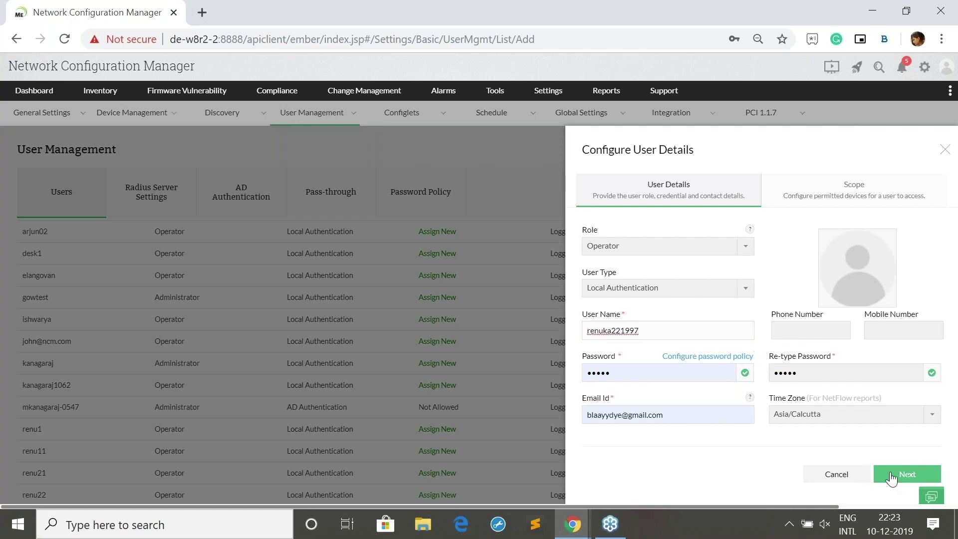
left_click(886, 474)
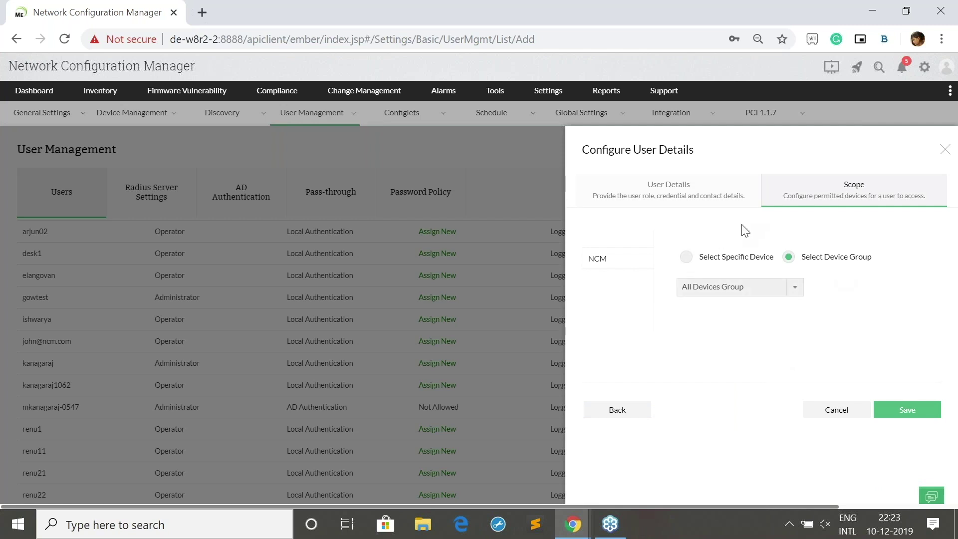
Restrict the operator by device group to All Devices Group and save the user
left_click(738, 260)
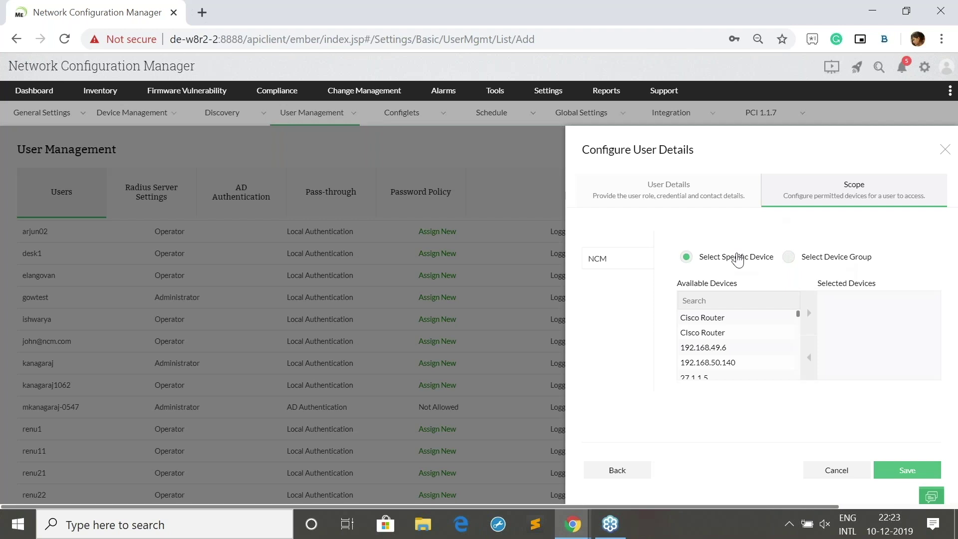
left_click(788, 256)
left_click(771, 291)
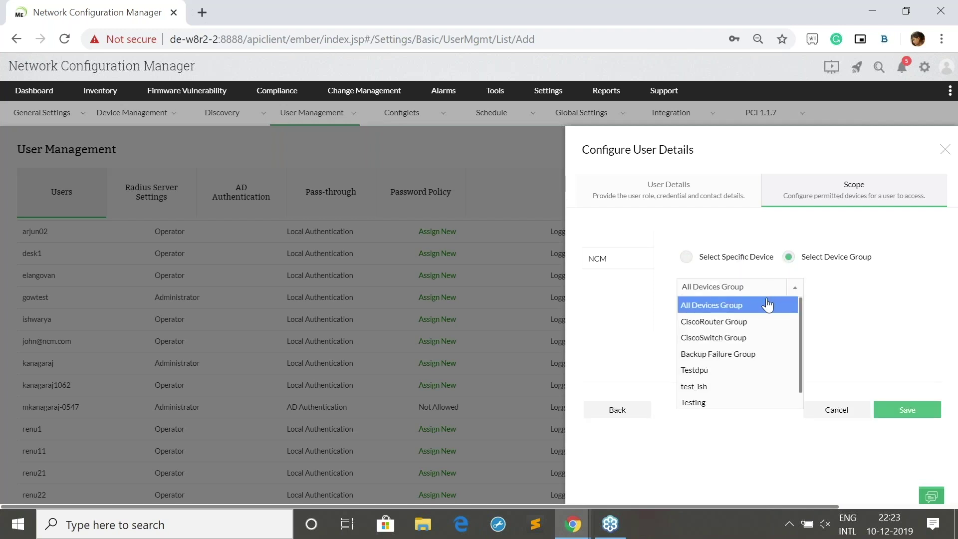
left_click(767, 305)
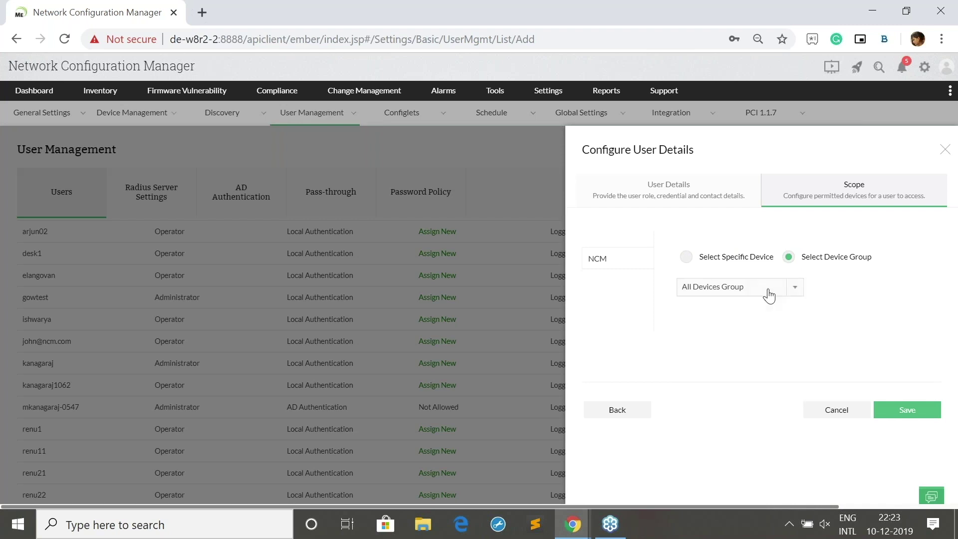
left_click(769, 295)
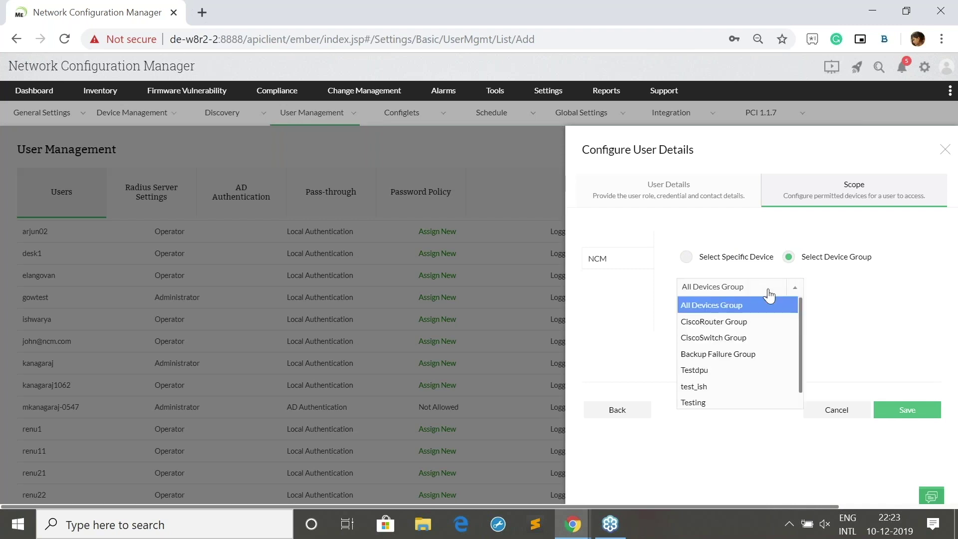
left_click(866, 327)
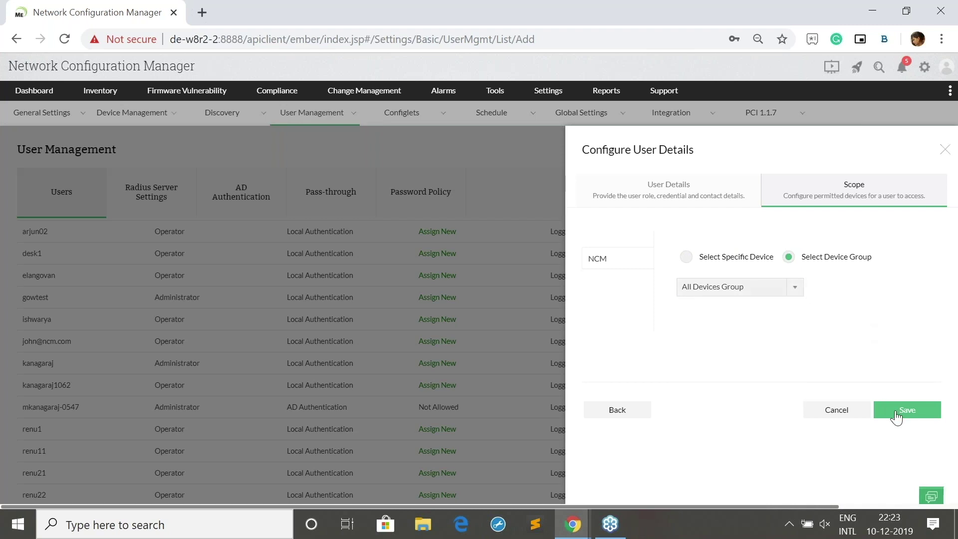
left_click(896, 415)
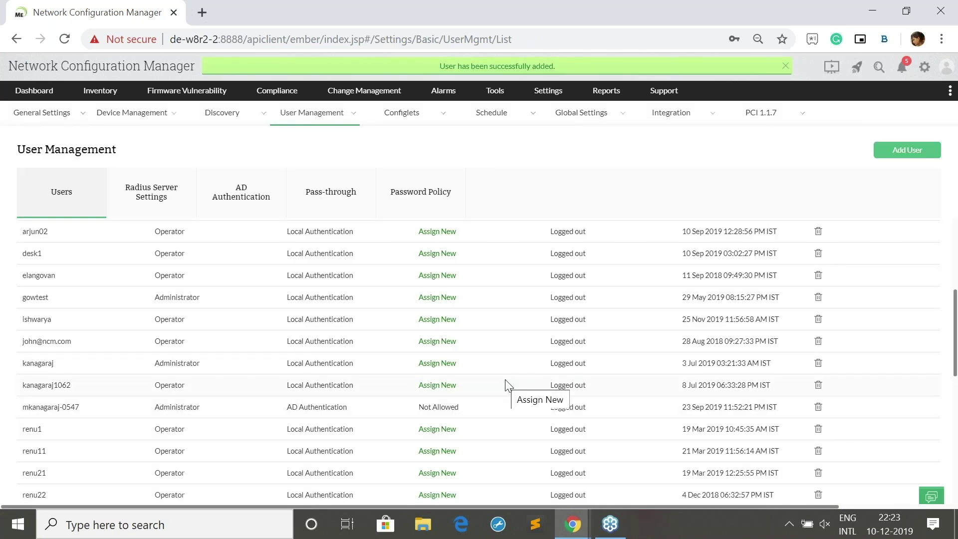
scroll(506, 385, "up", 5)
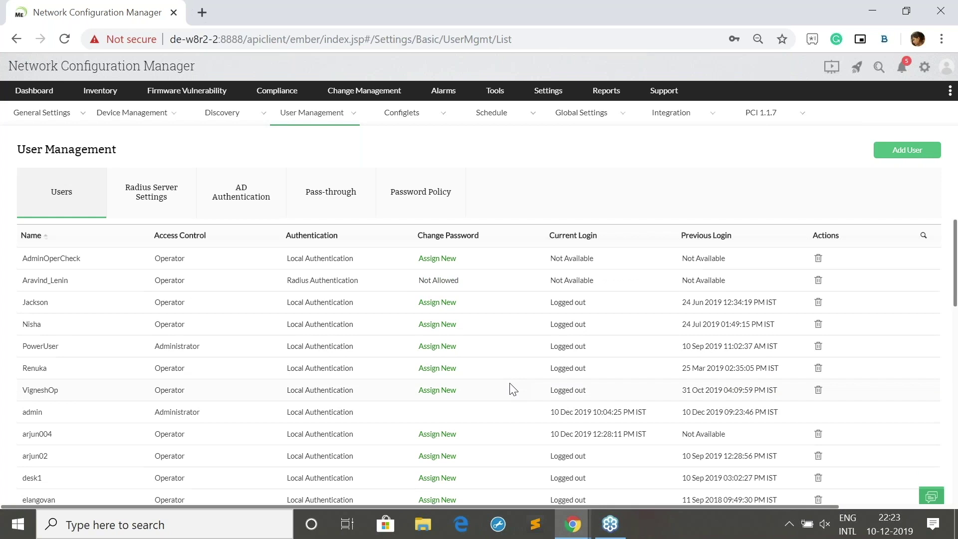
left_click(572, 524)
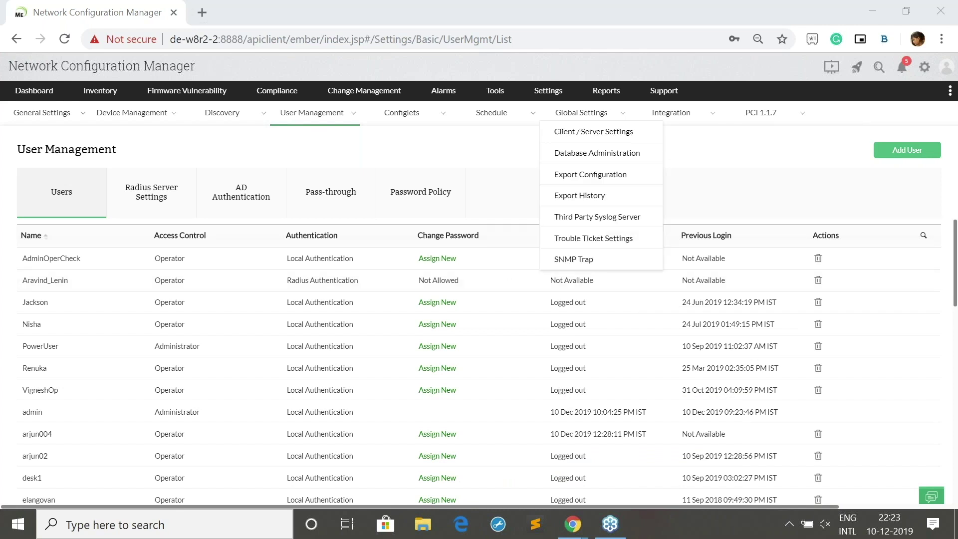
scroll(428, 237, "down", 8)
scroll(428, 238, "up", 4)
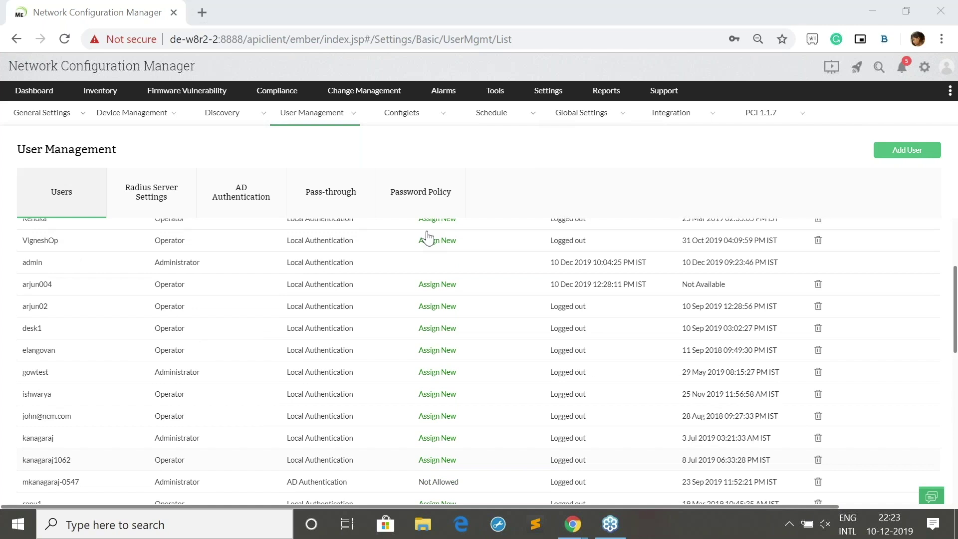
mouse_move(569, 529)
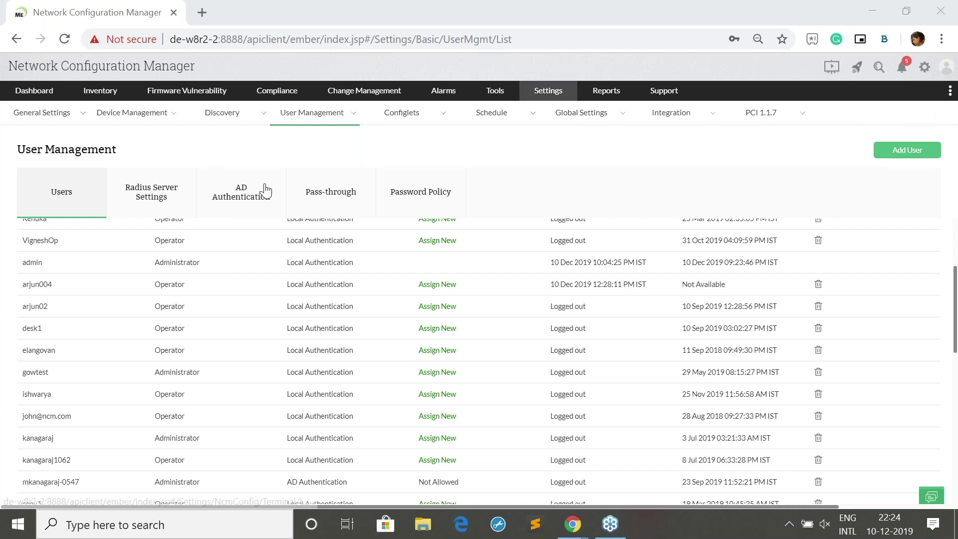
Open a new Chrome incognito window and load the de-w8r2-2:8888 bookmark
left_click(203, 16)
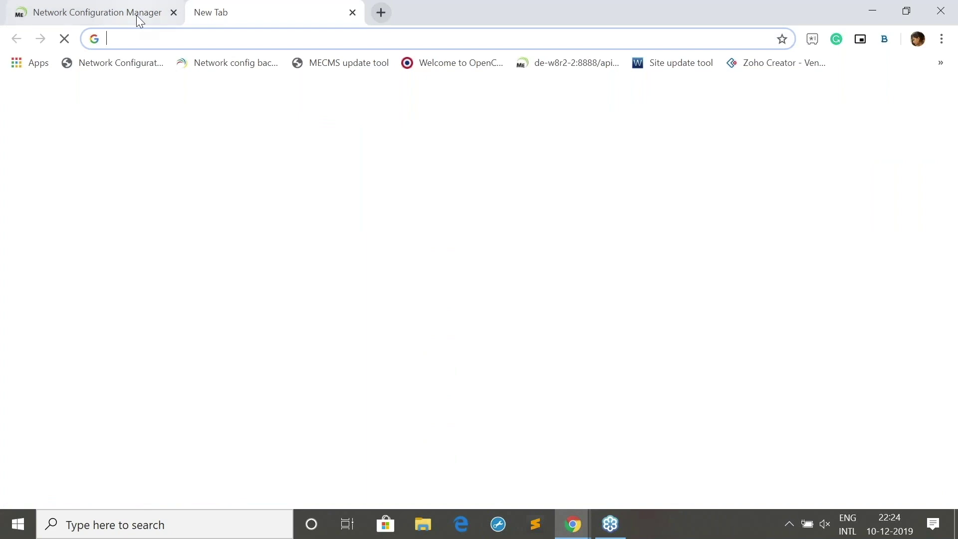
left_click(136, 15)
left_click(243, 20)
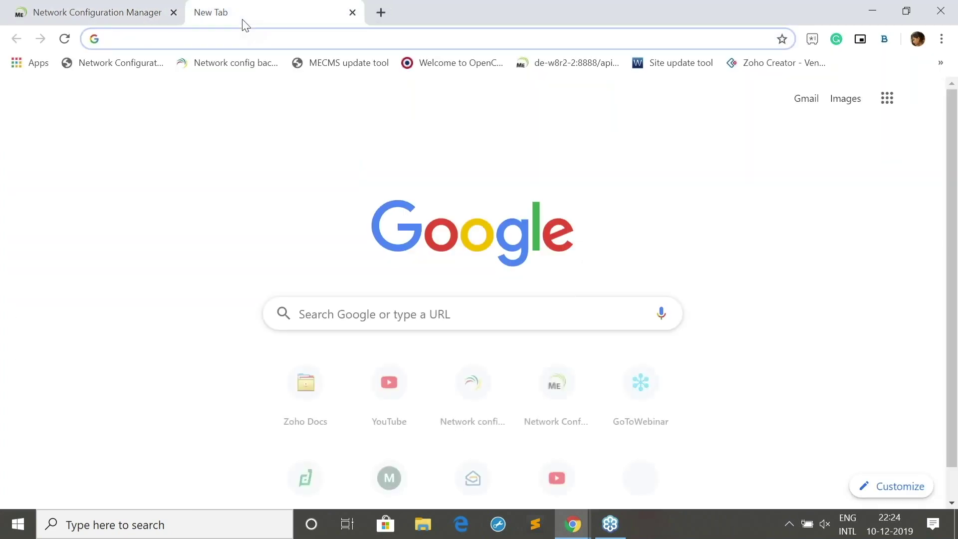
left_click(942, 43)
left_click(840, 96)
left_click(527, 61)
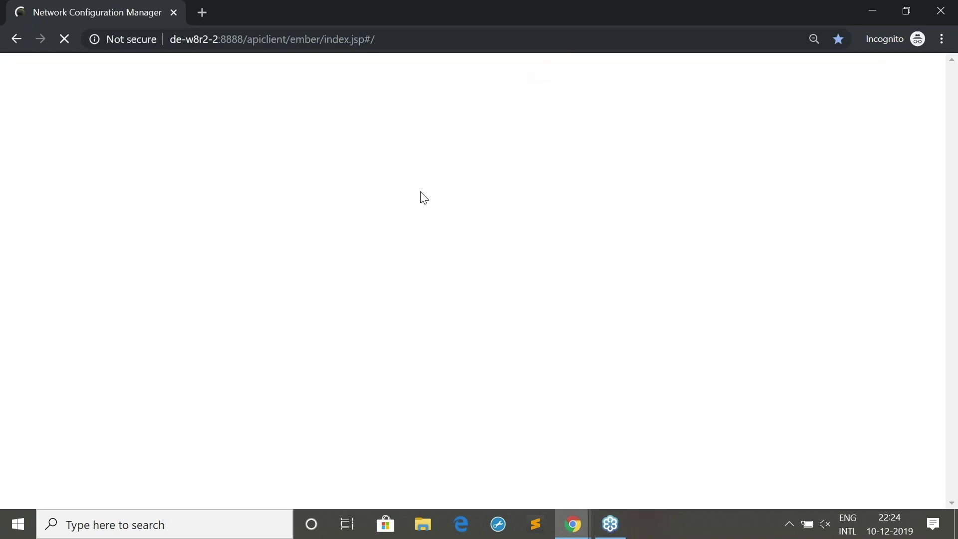
Log in on the incognito login page with the new operator's user name and password
type("renuk")
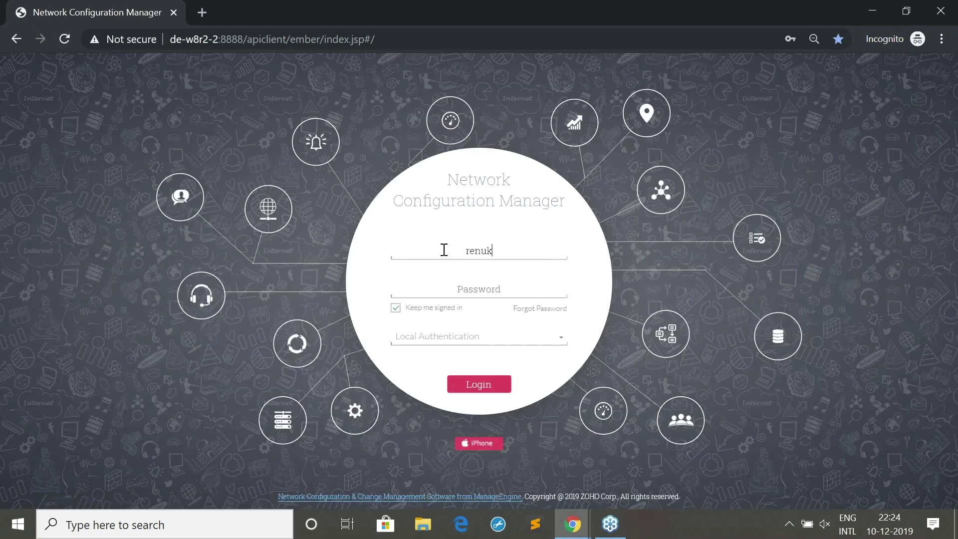
left_click(490, 281)
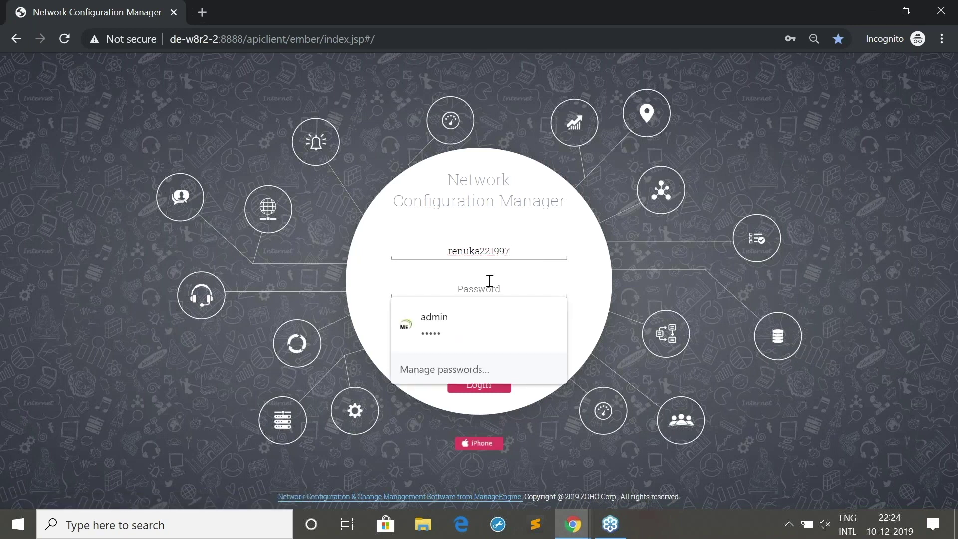
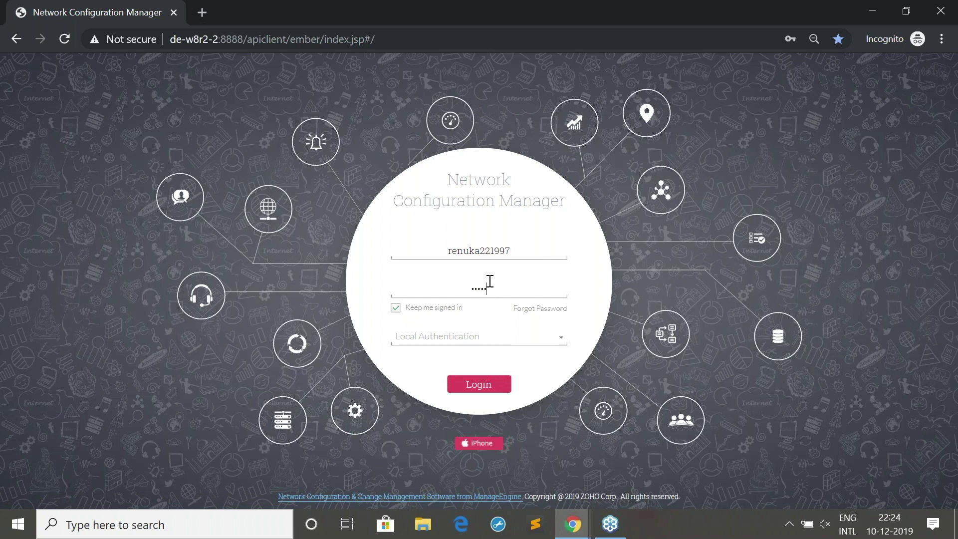
left_click(463, 392)
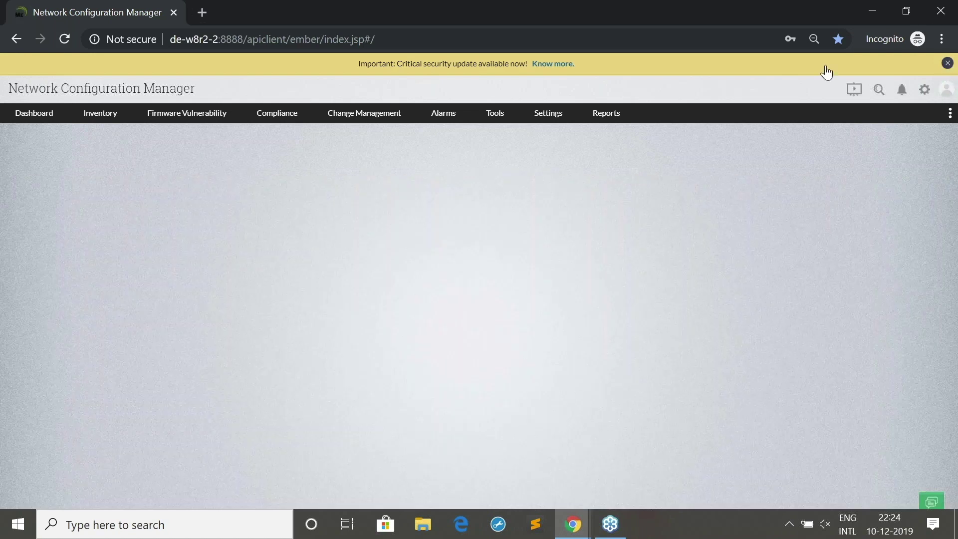
Dismiss the security banner and open host 27.1.1.10's Config Details tab from Inventory
left_click(948, 64)
left_click(103, 94)
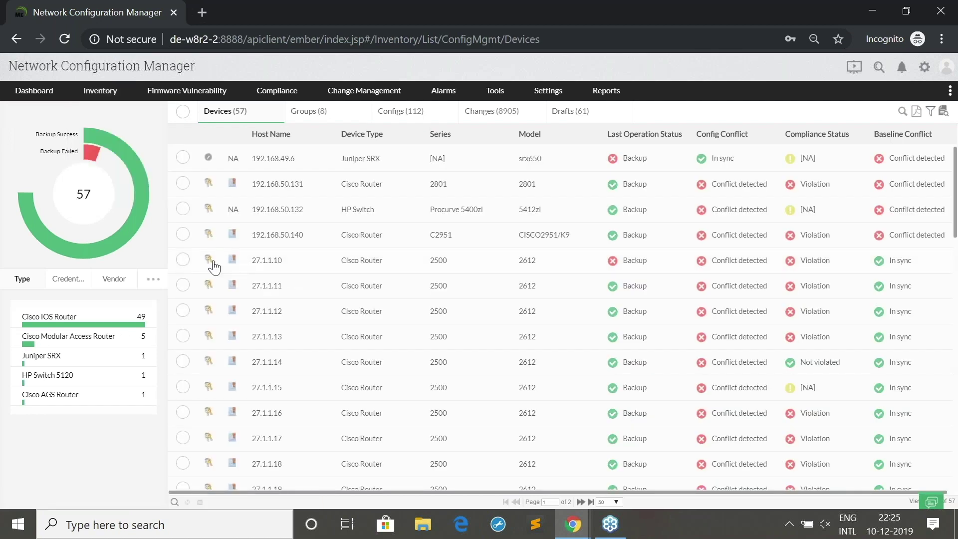
mouse_move(212, 268)
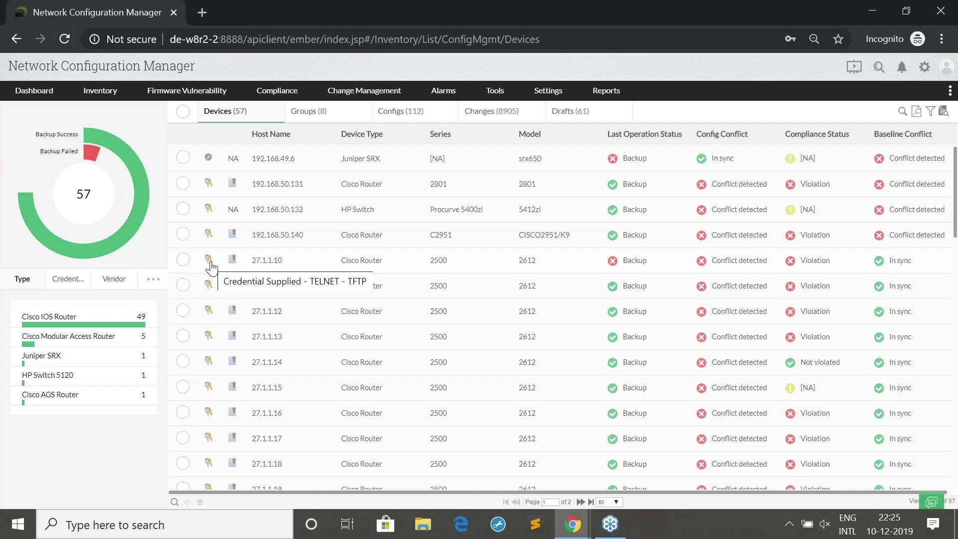
left_click(268, 269)
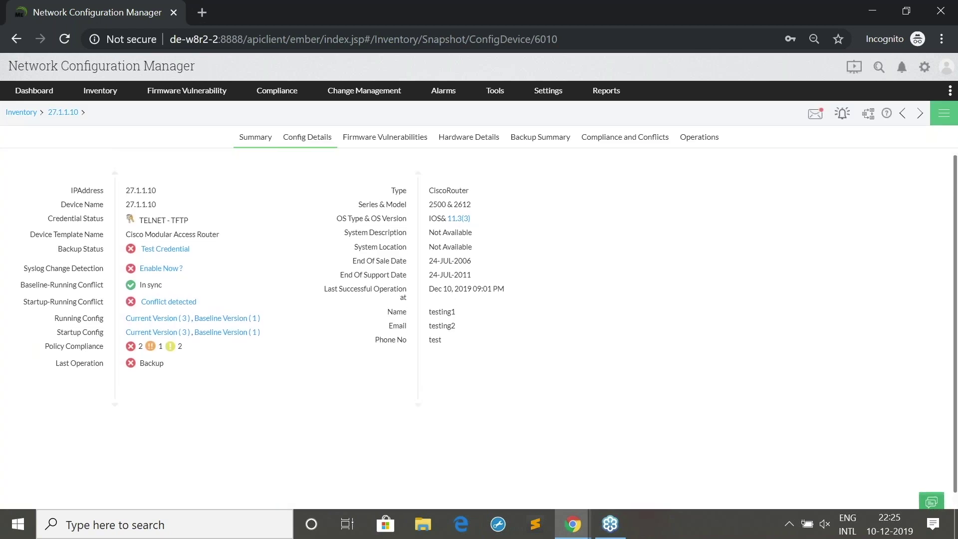
left_click(308, 137)
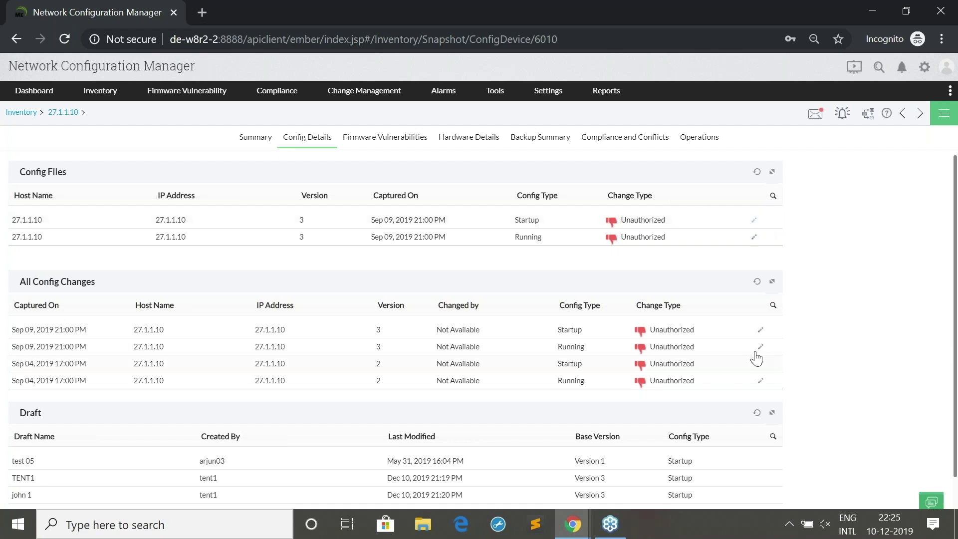
Start a draft of the Startup config named 'renu3131' with annotation 'exe'
left_click(754, 223)
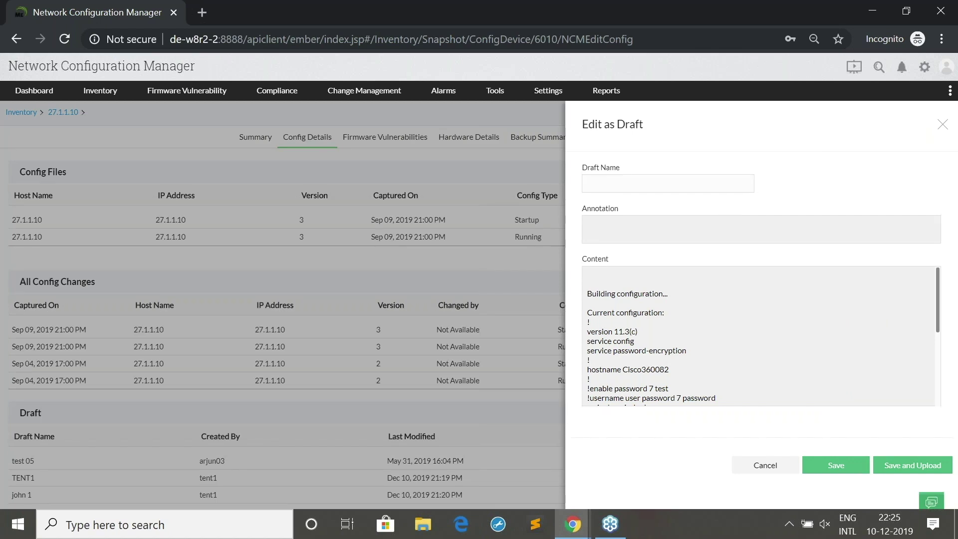
type("renu3131")
left_click(707, 232)
type("exe")
Change the enable password line's value, then save the draft and send the upload request
scroll(684, 350, "down", 2)
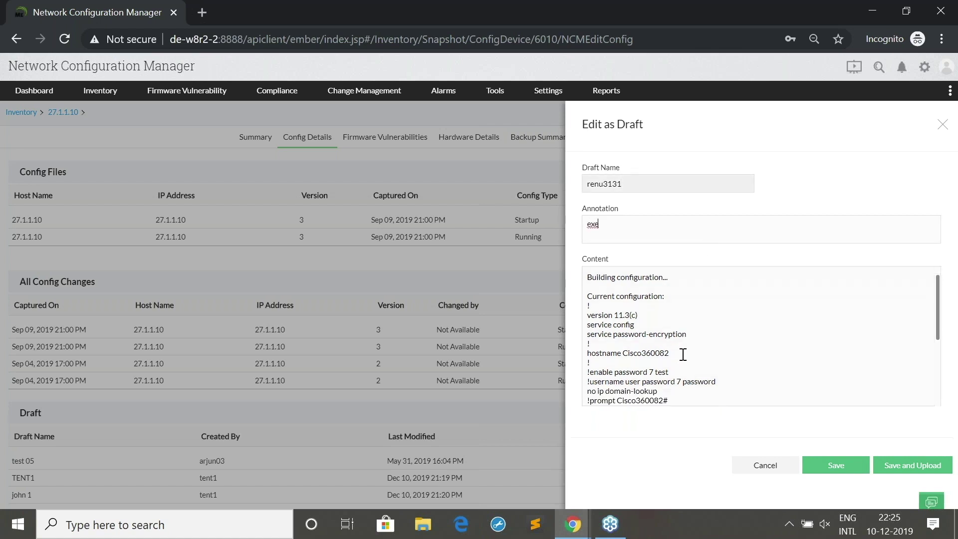
left_click(669, 314)
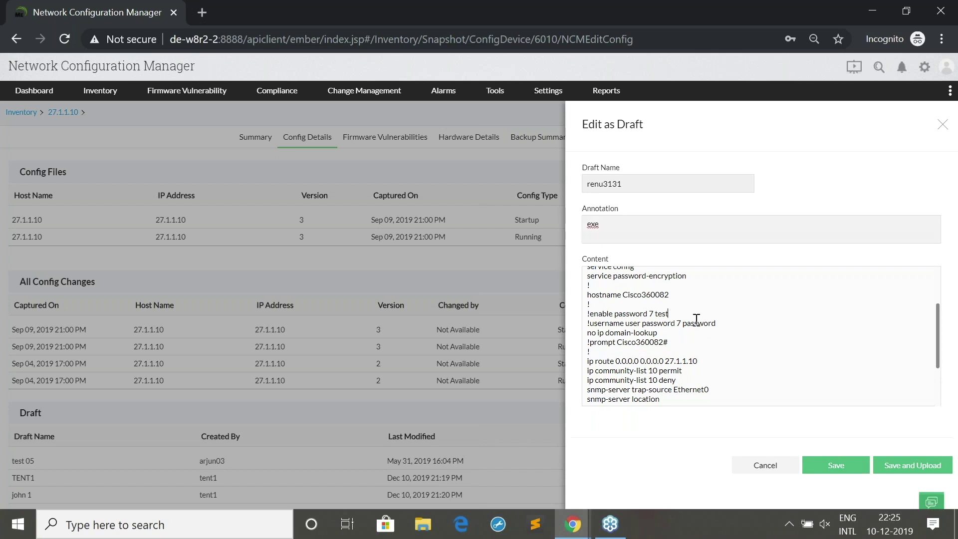
key("BackSpace")
key("BackSpace")
key("BackSpace")
key("BackSpace")
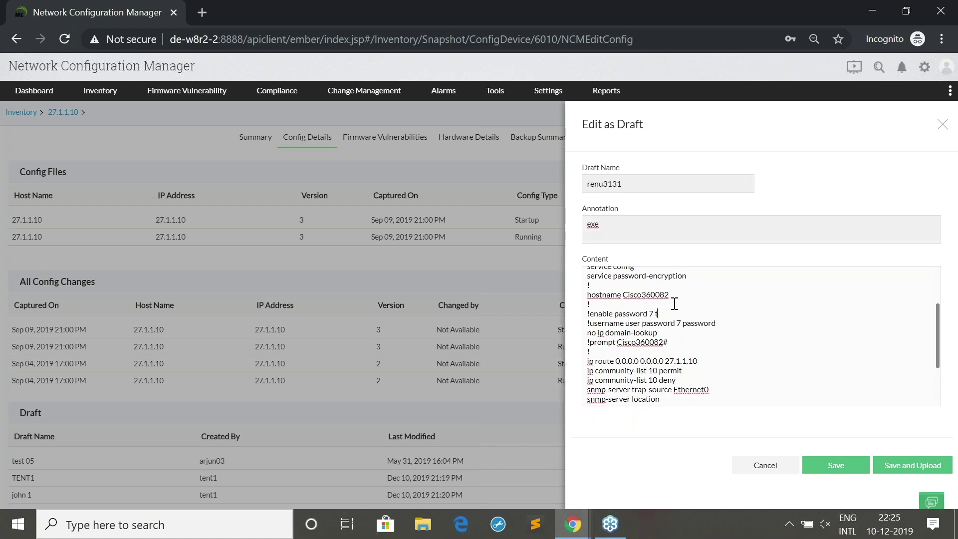
left_click(935, 475)
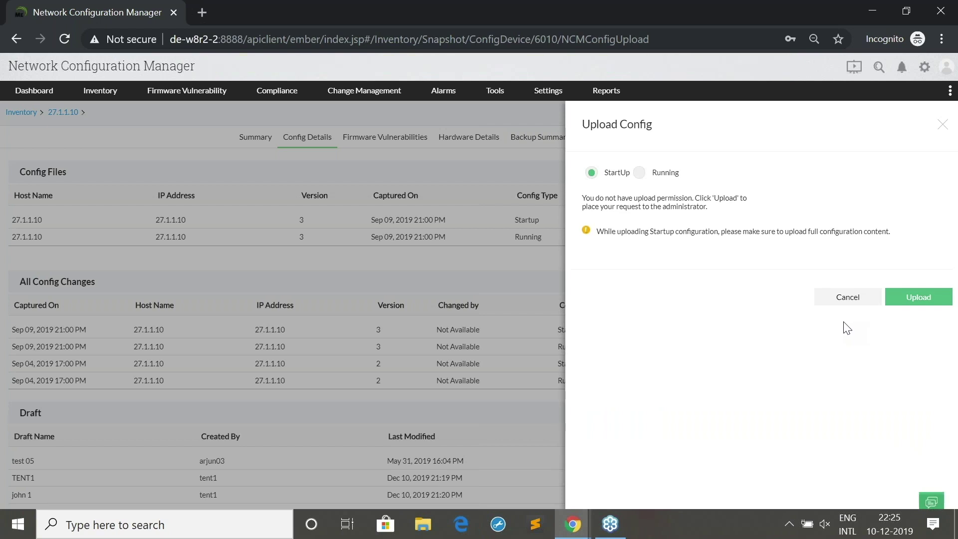
left_click(919, 299)
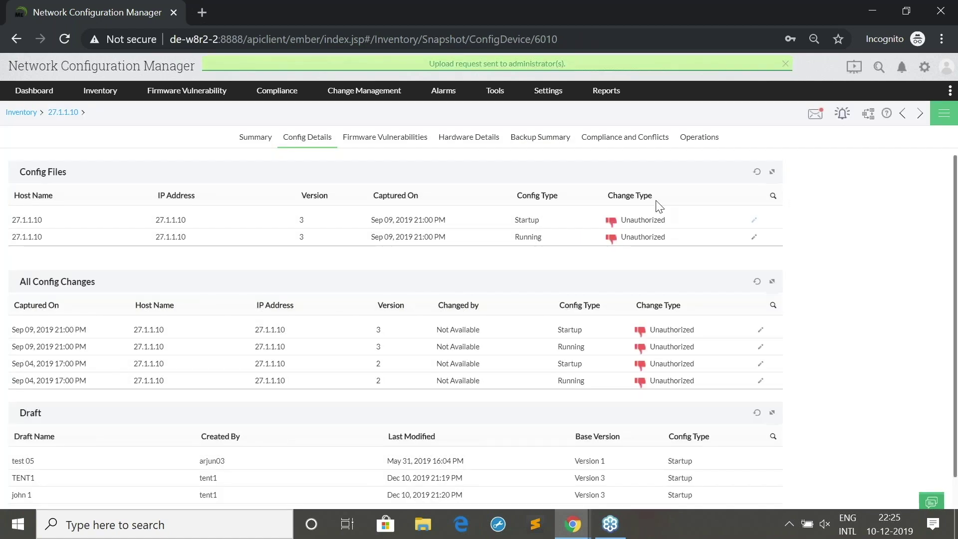
In the admin's NCM tab, reload User Management and open the notifications bell
left_click(575, 524)
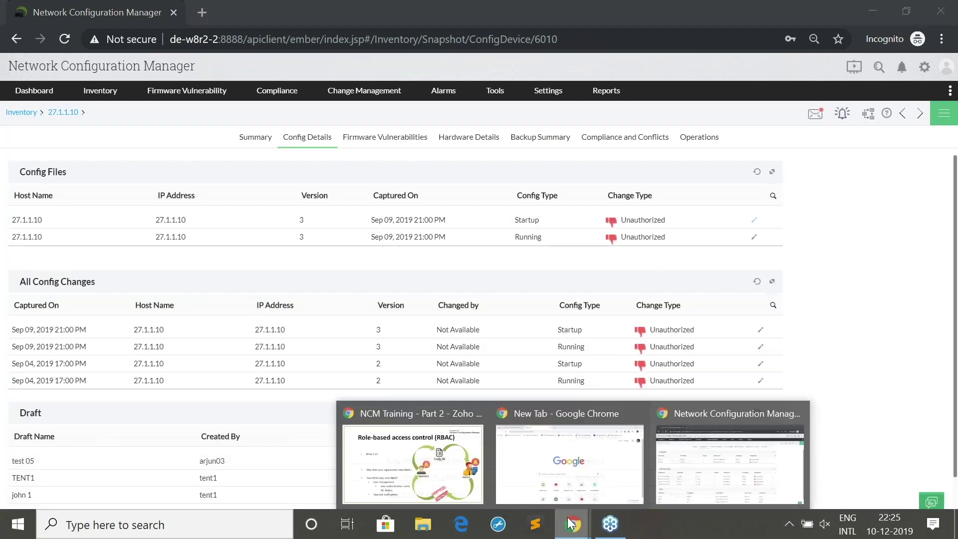
left_click(412, 469)
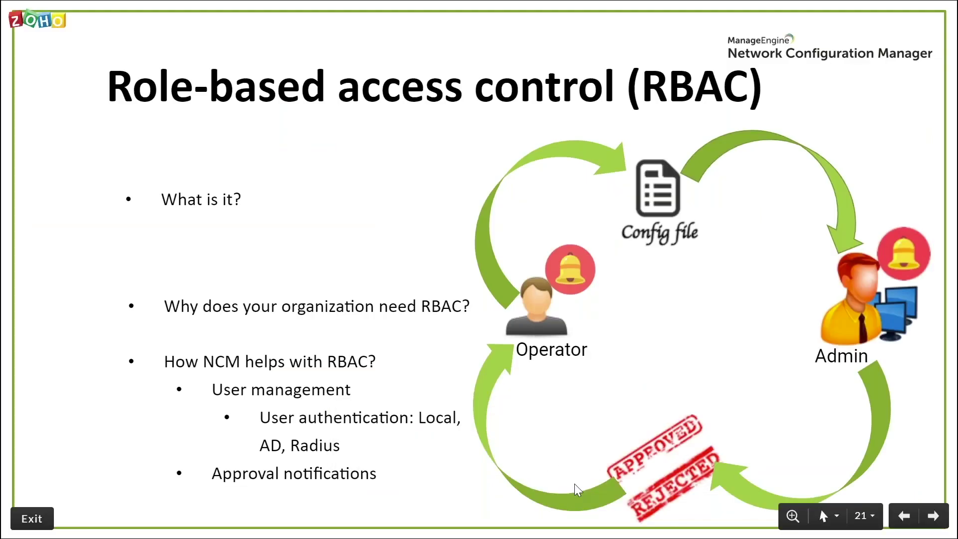
key("alt+Tab")
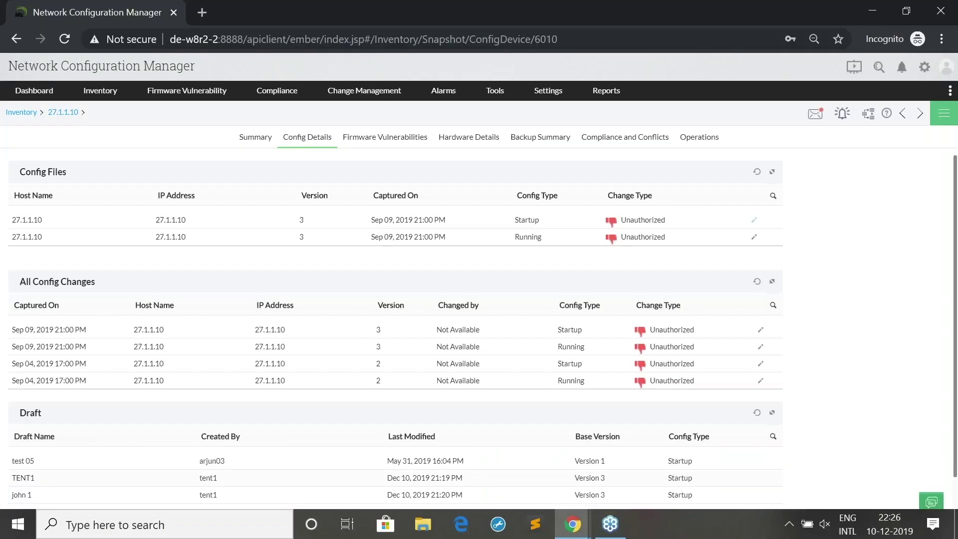
key("alt+Tab")
key("alt+Tab")
key("alt+Tab")
key("alt+Tab")
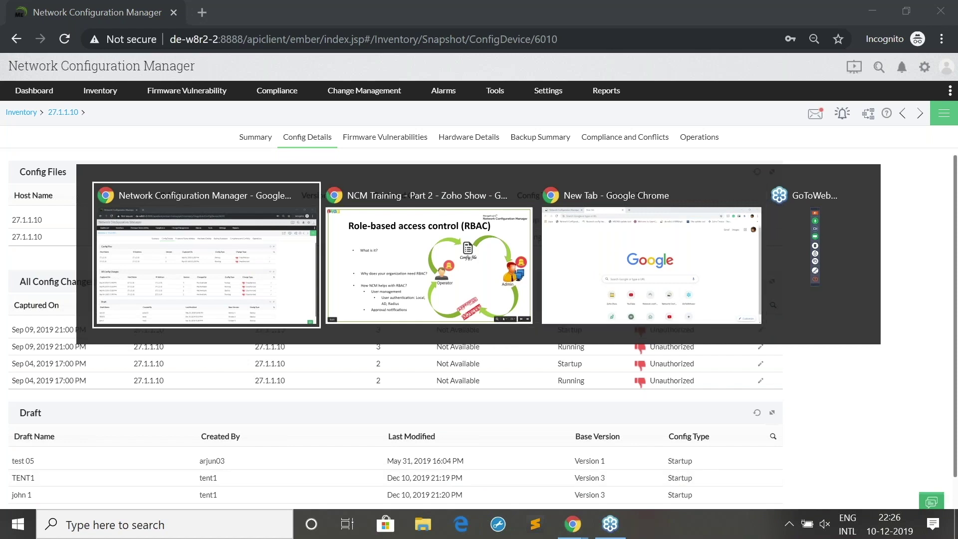
key("alt+Tab")
key("alt+Tab")
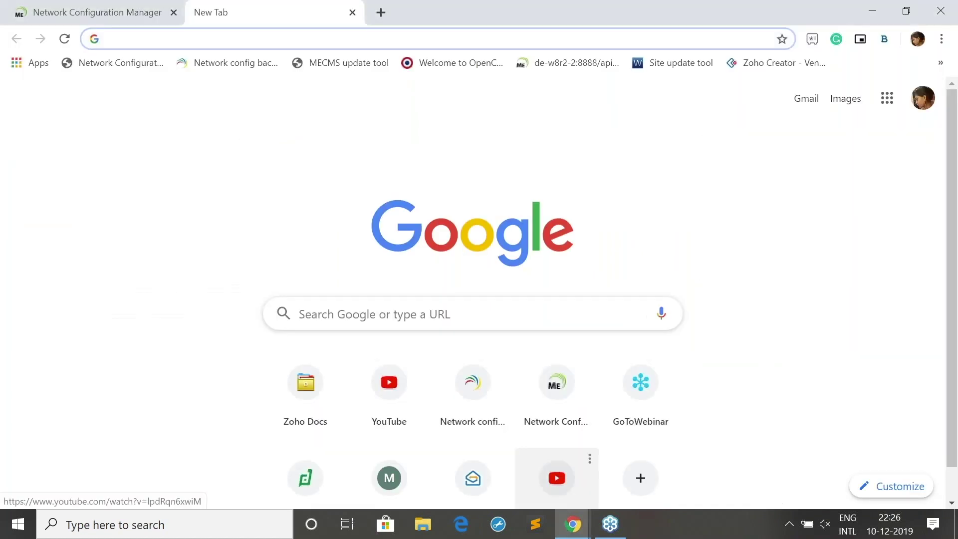
left_click(26, 8)
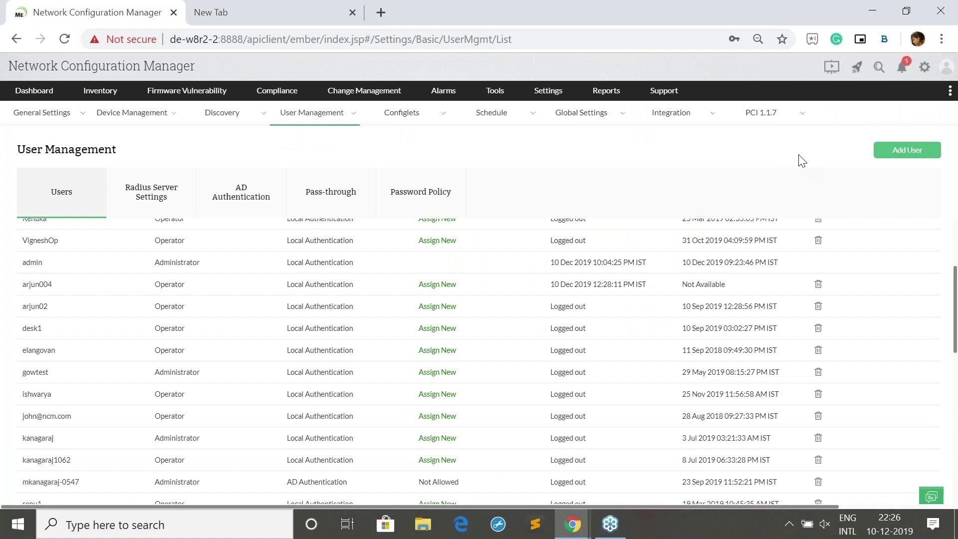
left_click(68, 41)
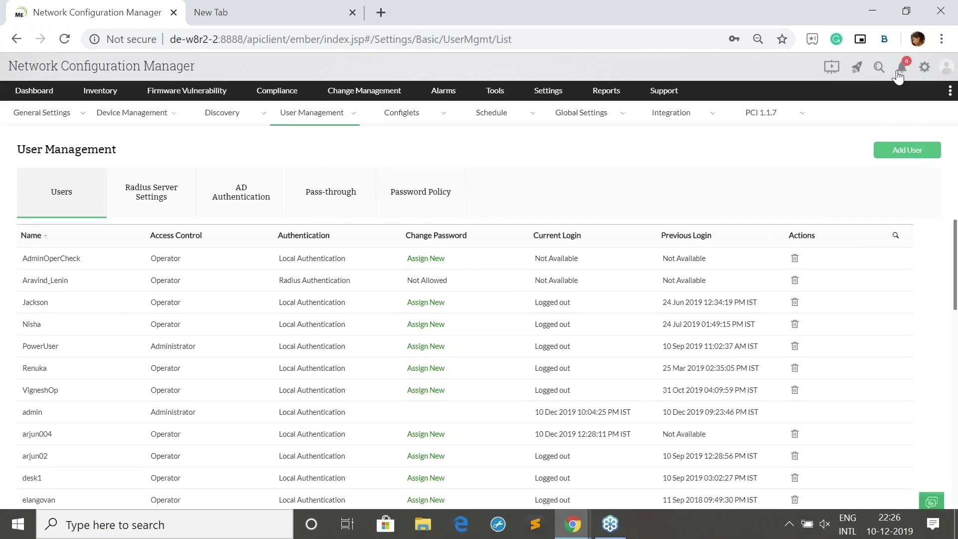
left_click(898, 70)
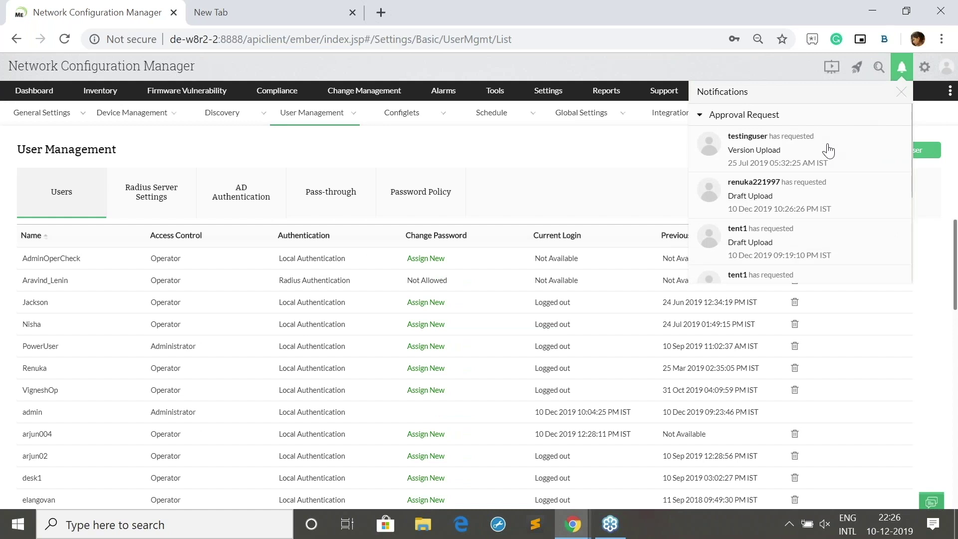
Review the operator's Draft Upload request for 27.1.1.10, including its draft content, and reject it
left_click(813, 188)
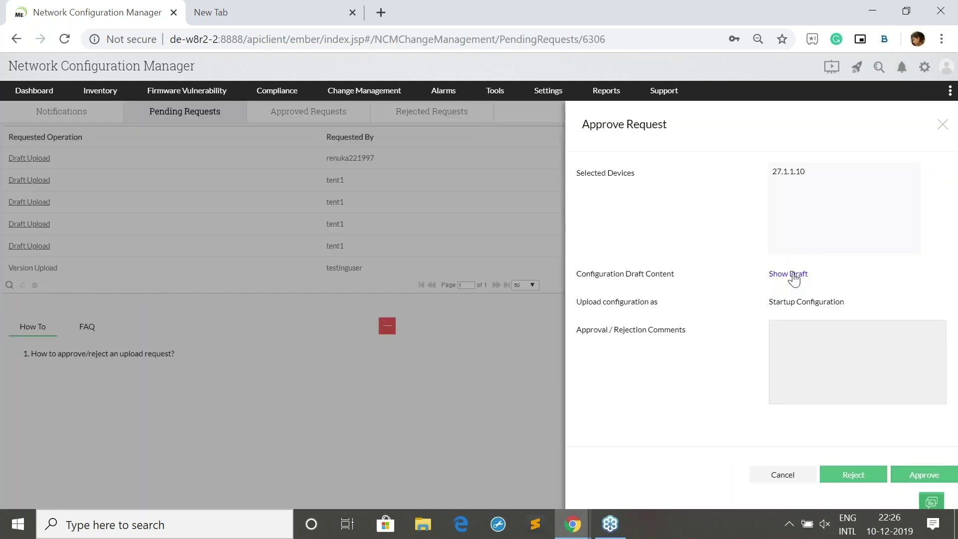
left_click(791, 275)
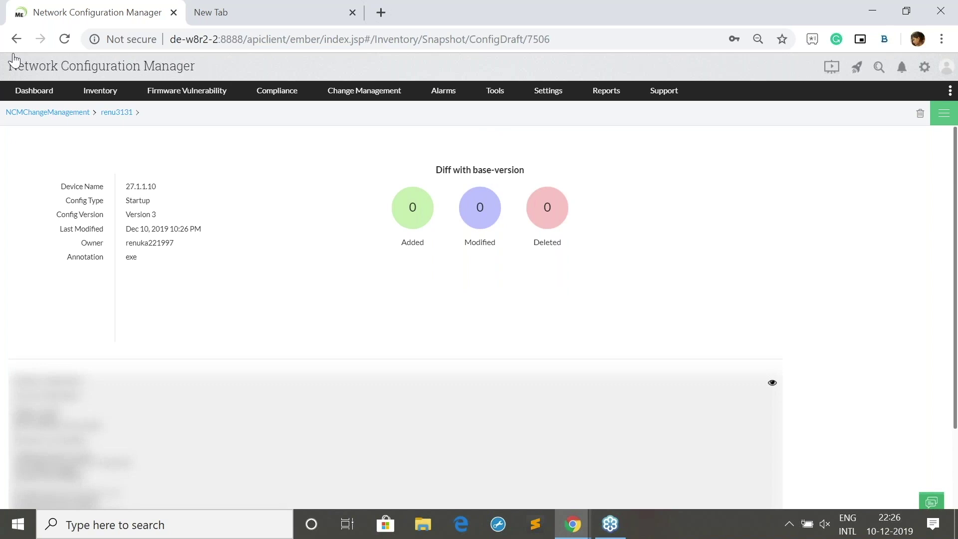
left_click(16, 39)
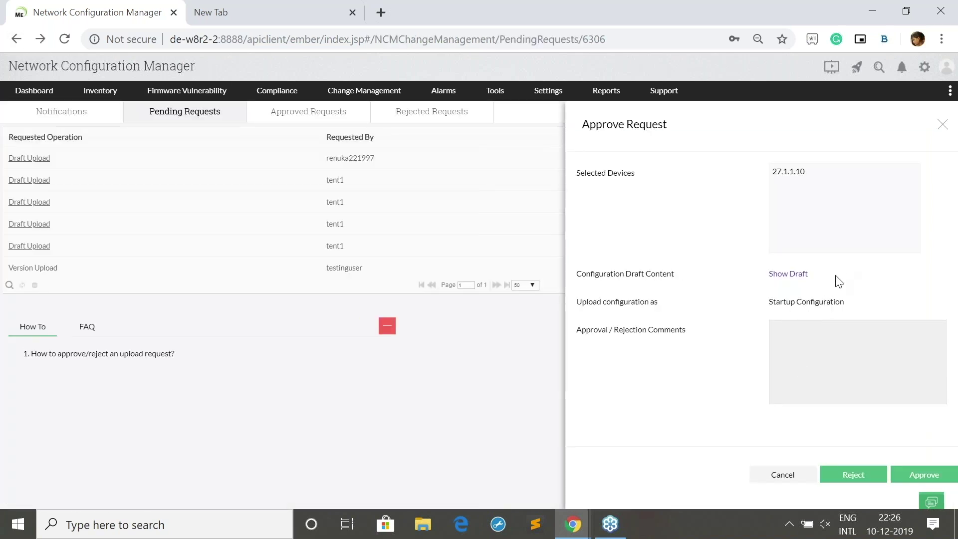
left_click(837, 351)
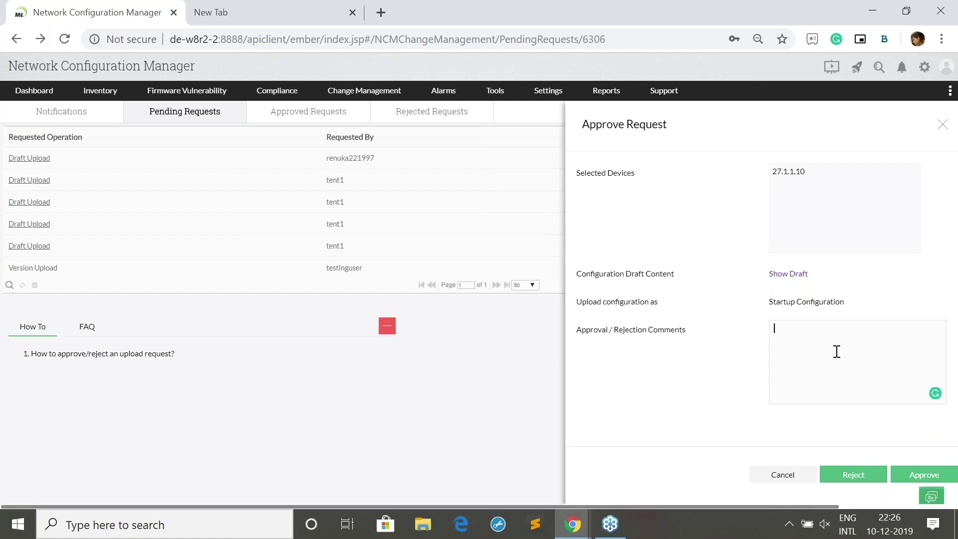
left_click(867, 478)
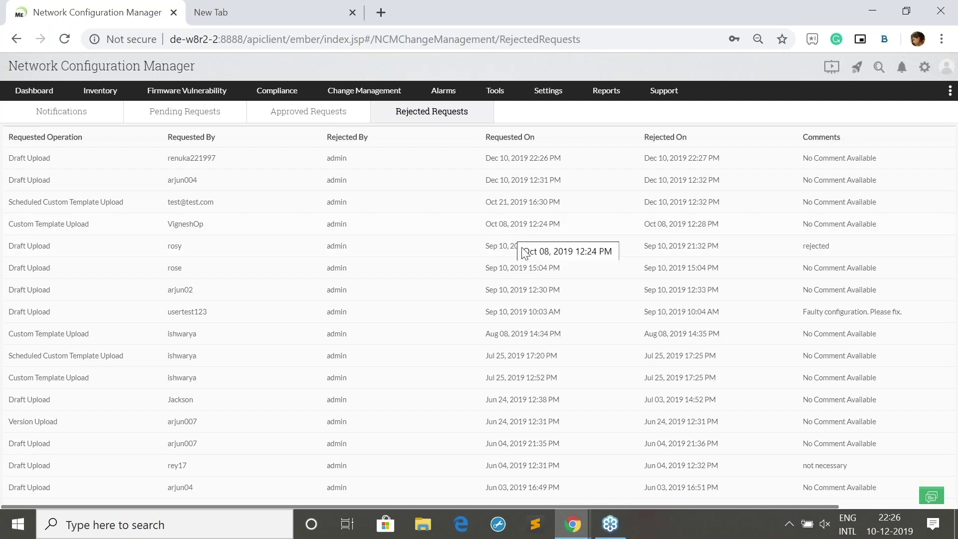
mouse_move(564, 531)
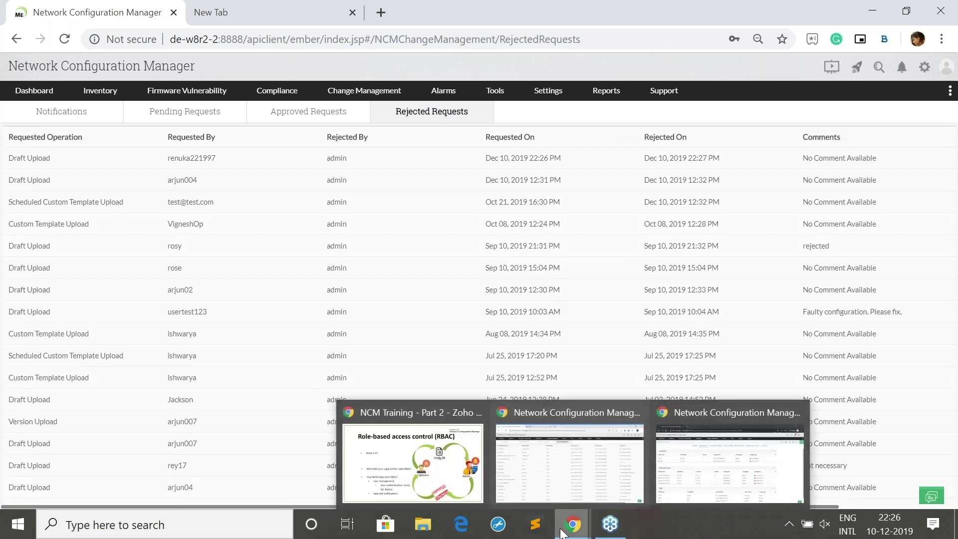
Check the rejection notification in the operator's incognito window, then return to the training slideshow
left_click(663, 479)
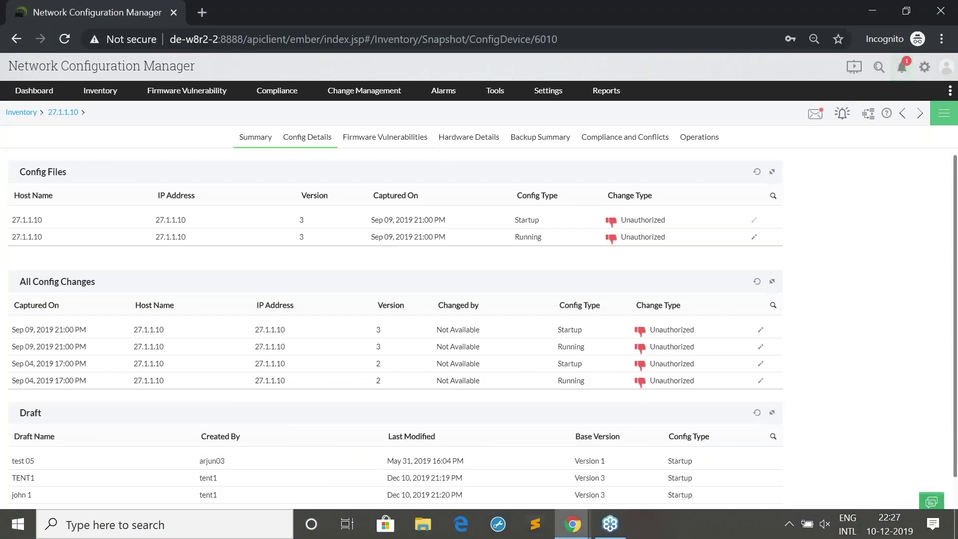
left_click(947, 68)
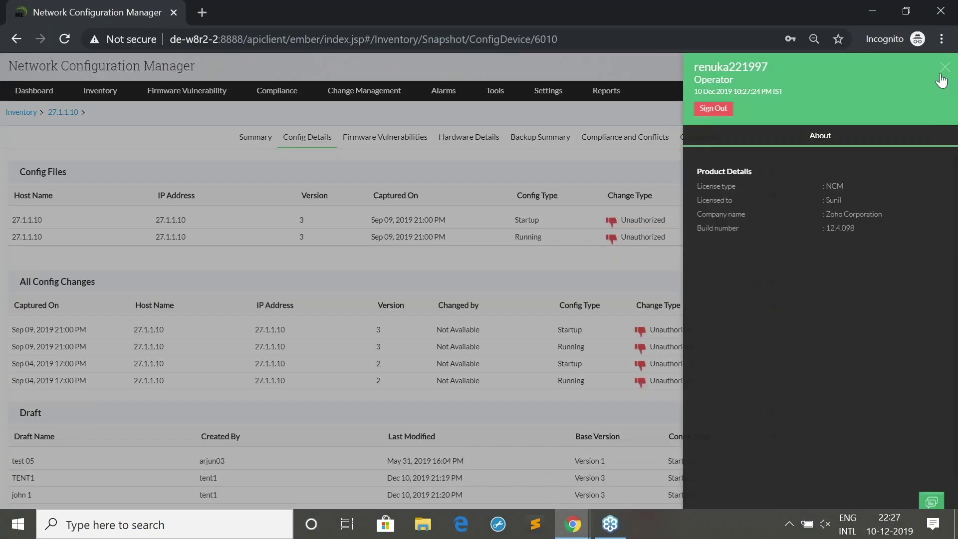
left_click(946, 75)
left_click(901, 73)
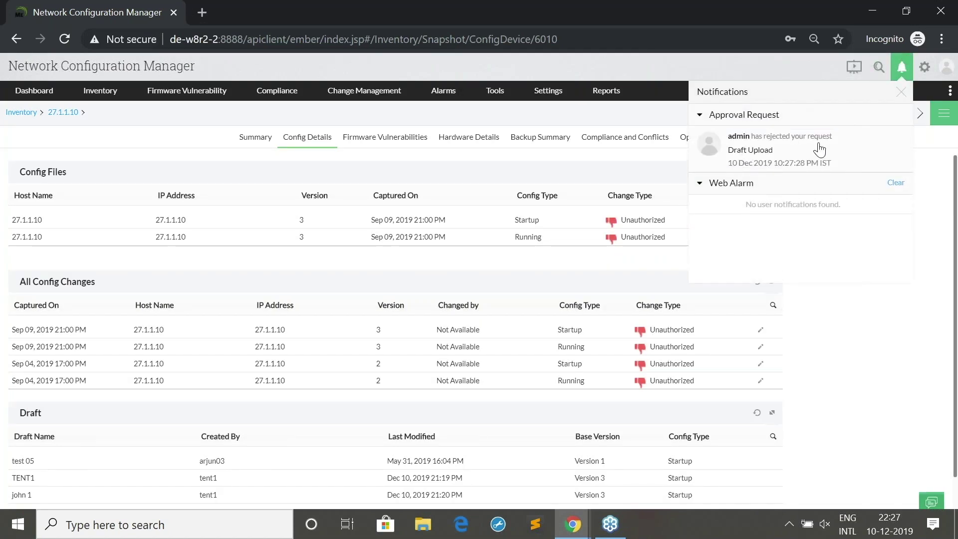
left_click(900, 92)
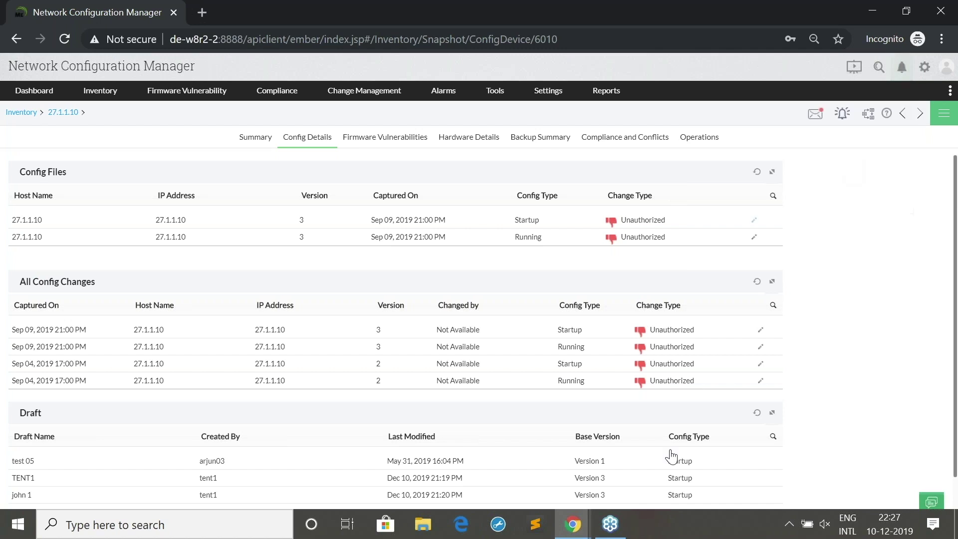
mouse_move(572, 524)
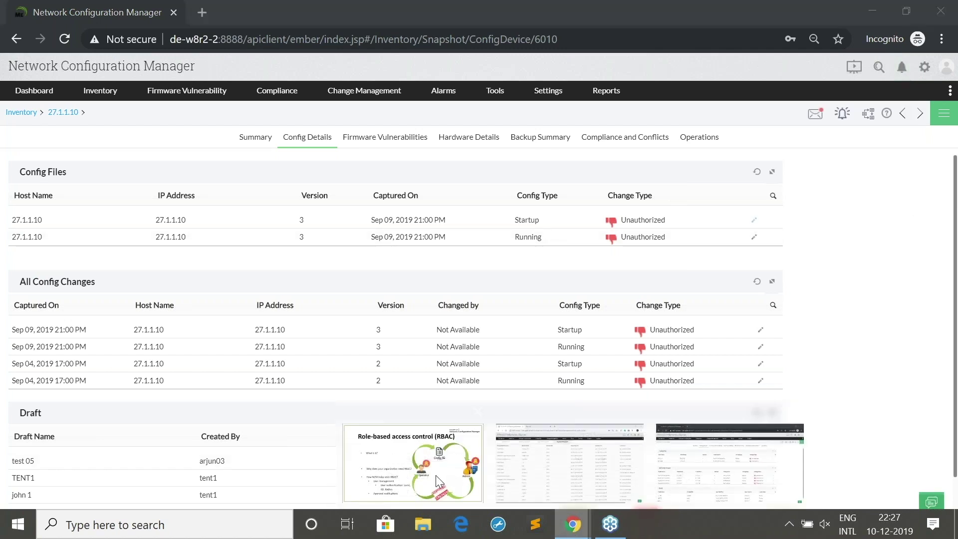
left_click(436, 475)
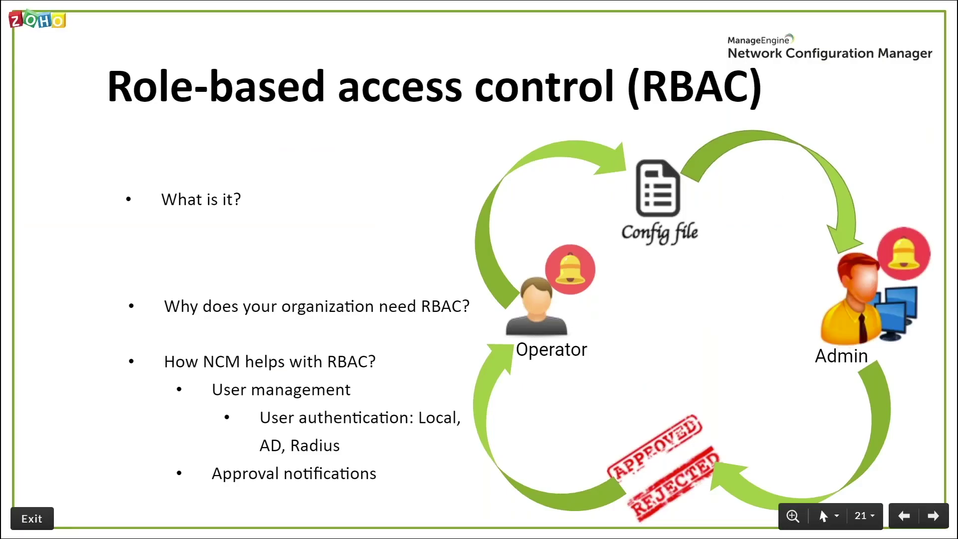
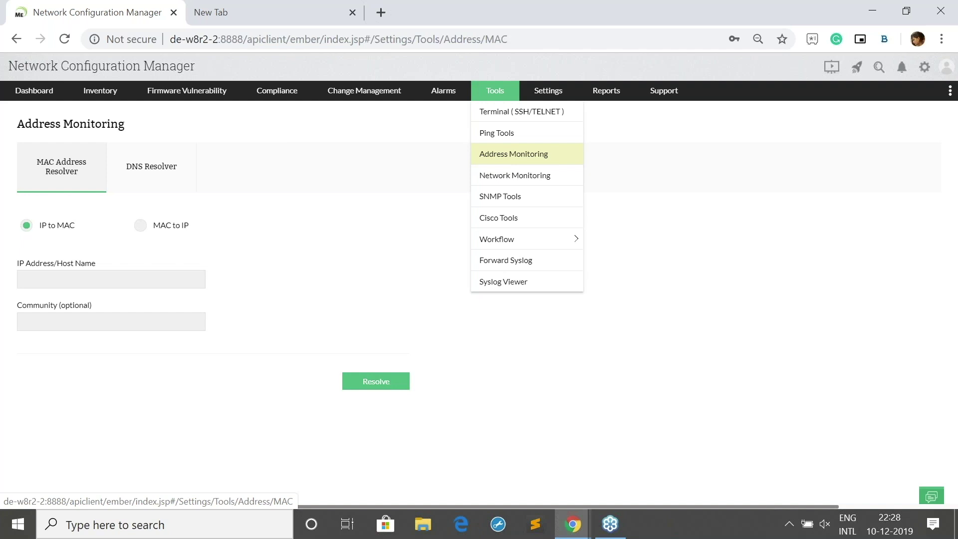
Open the SNMP Graph tool, then bring up the training presentation's Tools slide
left_click(500, 197)
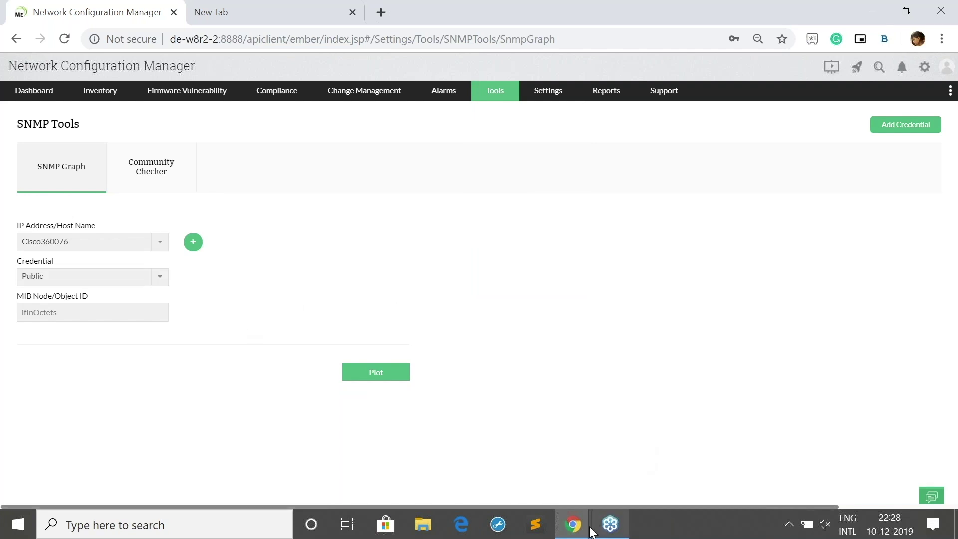
mouse_move(574, 527)
left_click(519, 487)
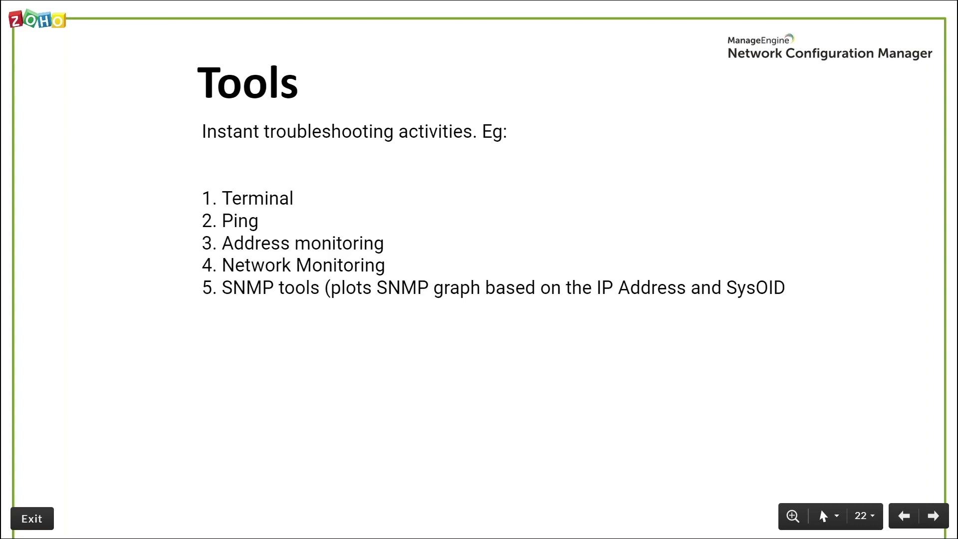
Advance to the Schedules slide (slide 23) and return to the Network Configuration Manager window
key("Right")
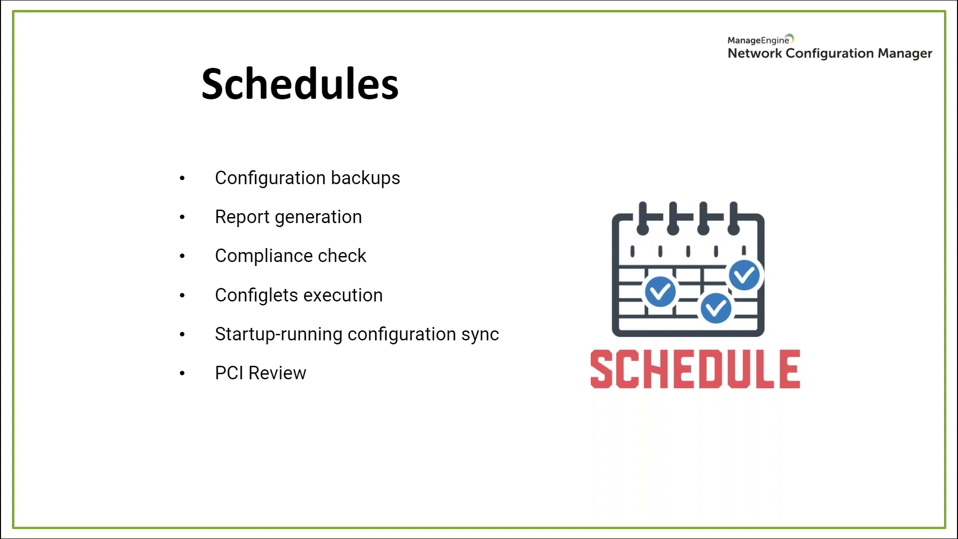
key("alt+Tab")
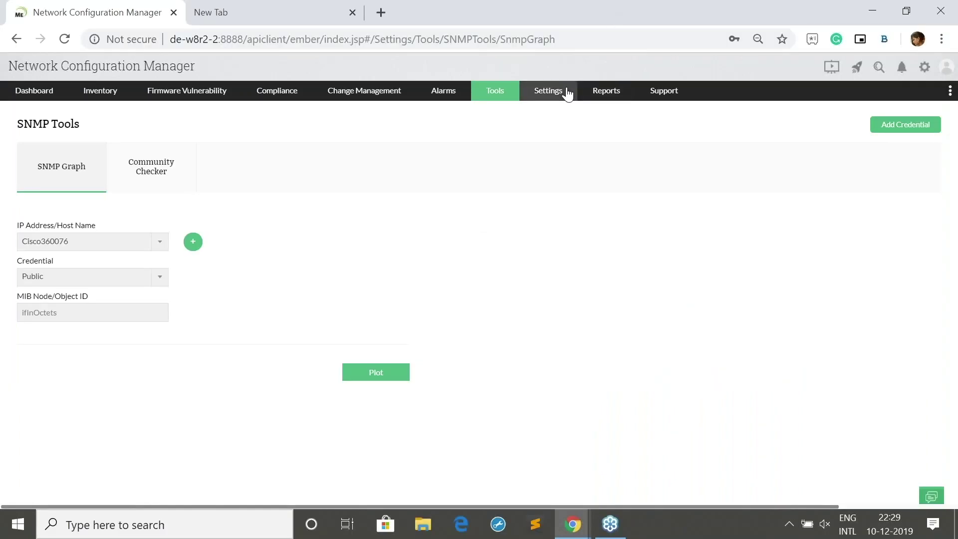
Open Settings > Schedule > All Schedules and look over the schedule list
mouse_move(565, 94)
left_click(575, 213)
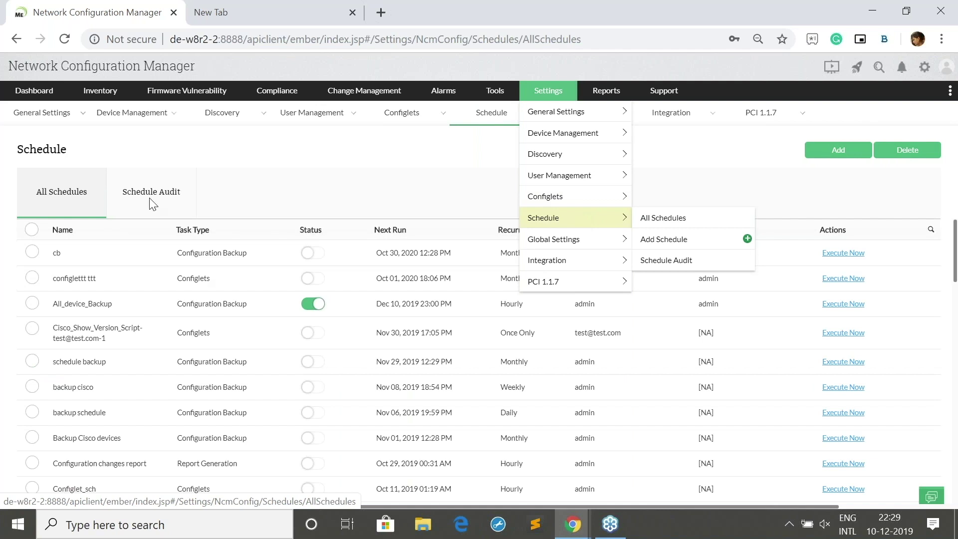
scroll(118, 349, "down", 6)
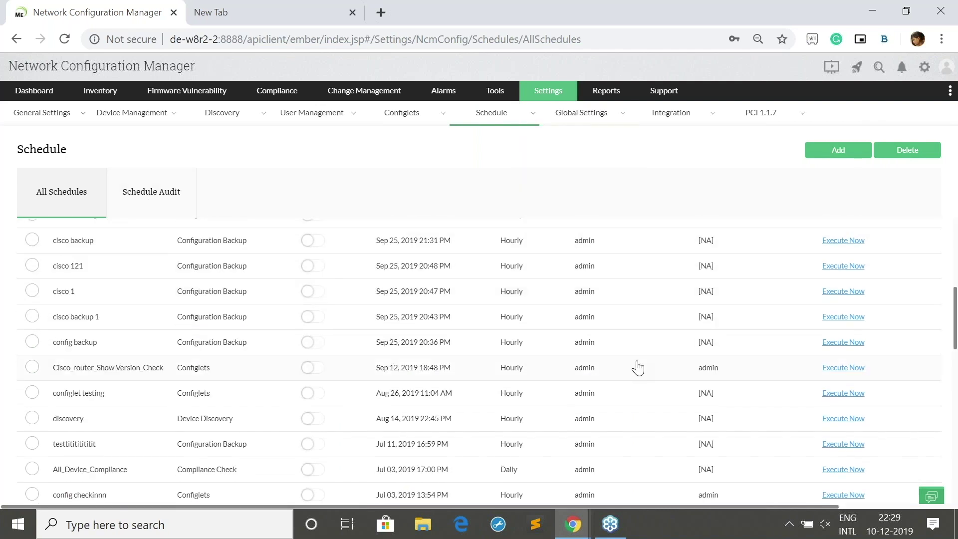
scroll(638, 368, "up", 5)
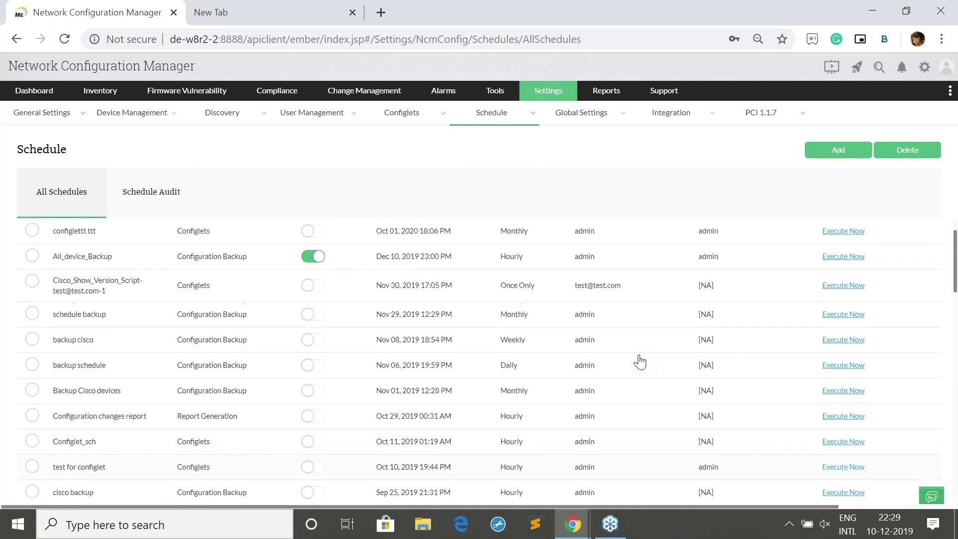
scroll(640, 361, "up", 1)
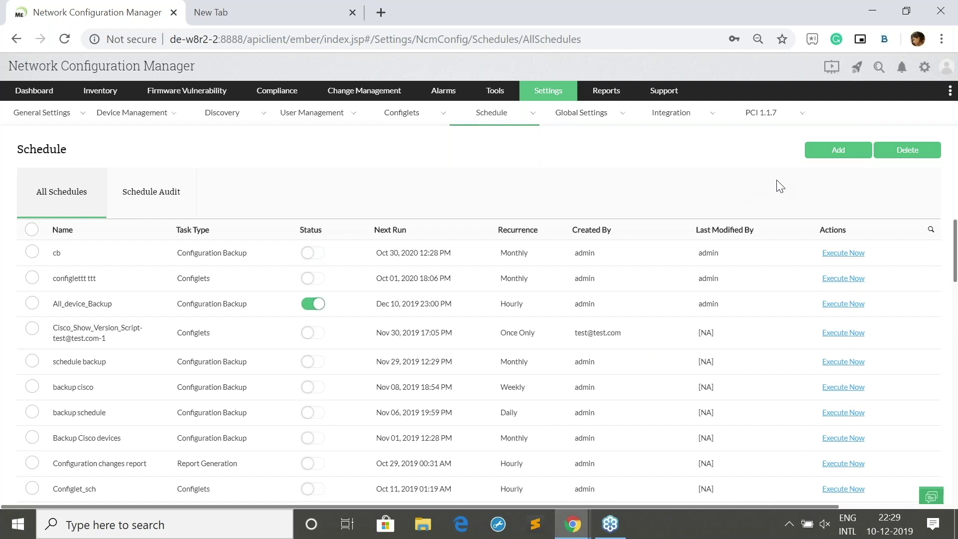
Start a new schedule named 'yt' with Configuration Backup as its type
left_click(826, 152)
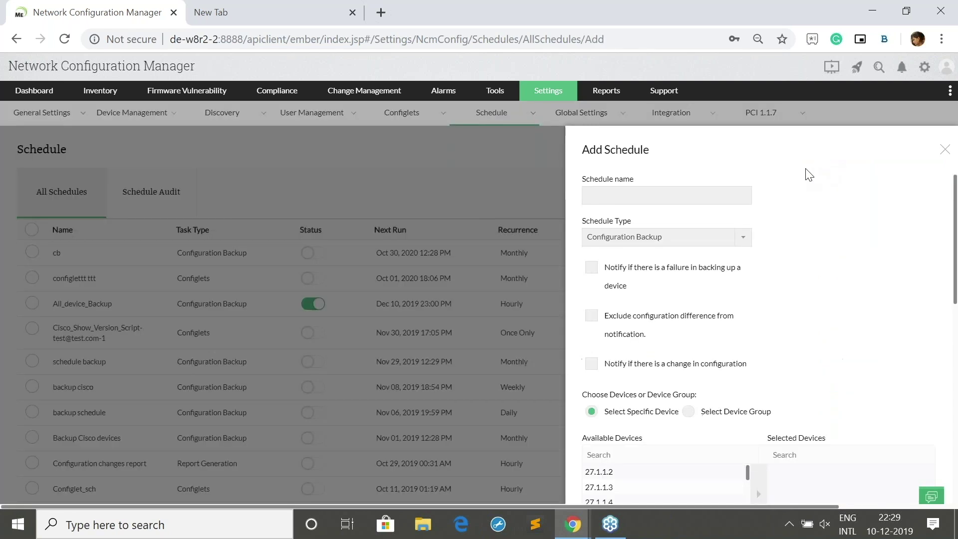
left_click(698, 201)
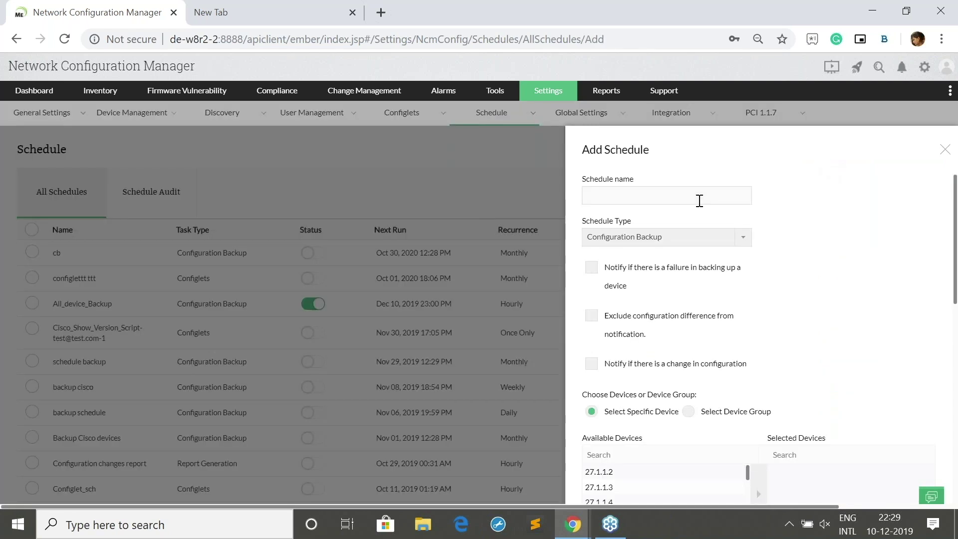
type("yt")
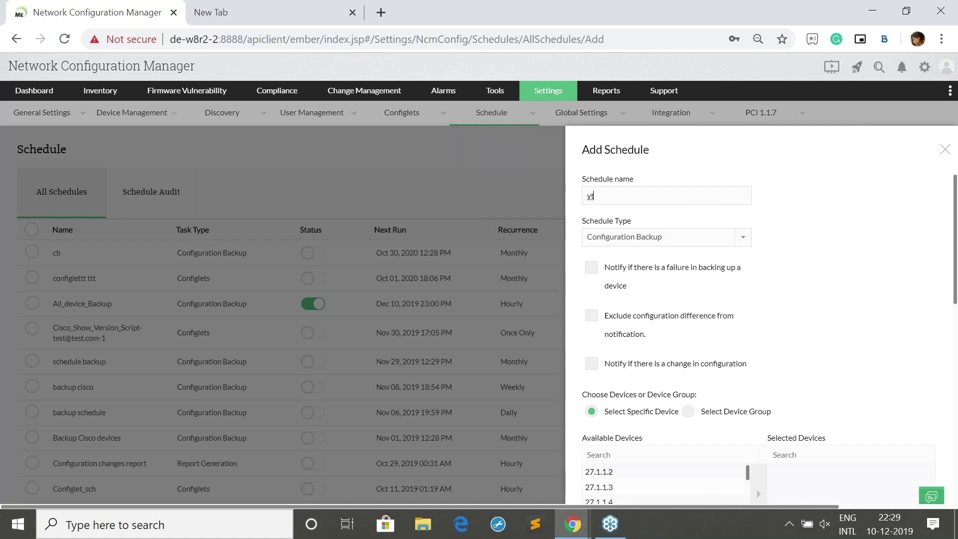
left_click(698, 237)
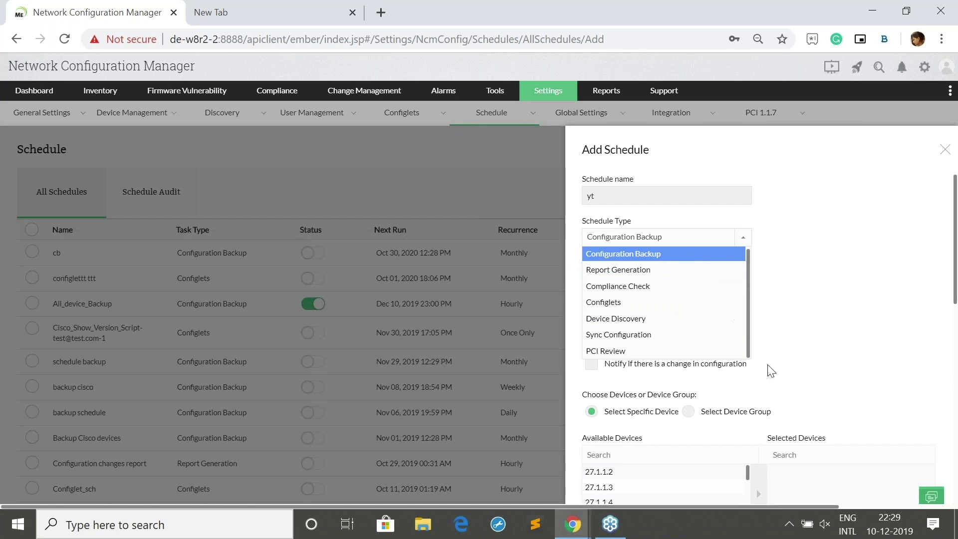
left_click(774, 353)
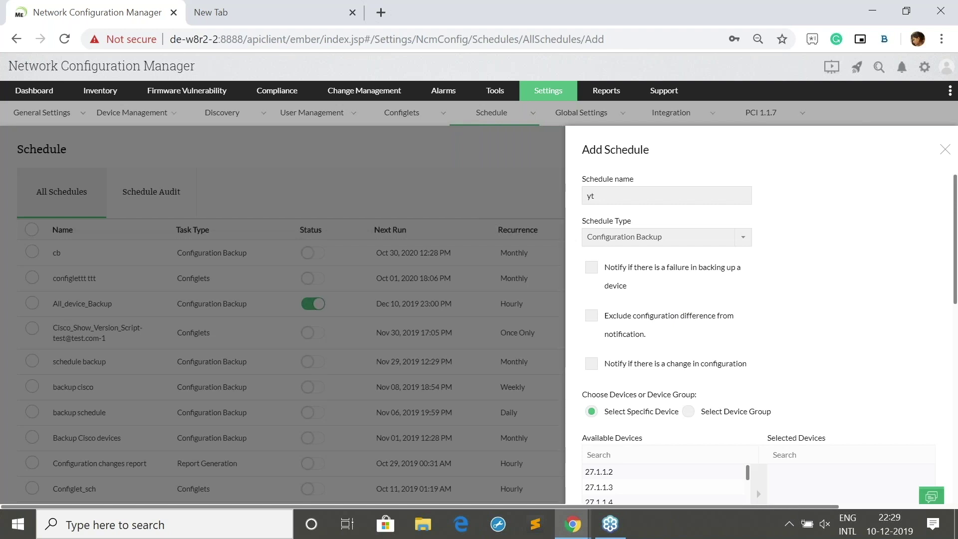
Add devices 27.1.1.6 and 27.1.1.4 to the schedule, leaving the notification e-mail empty
scroll(761, 339, "down", 3)
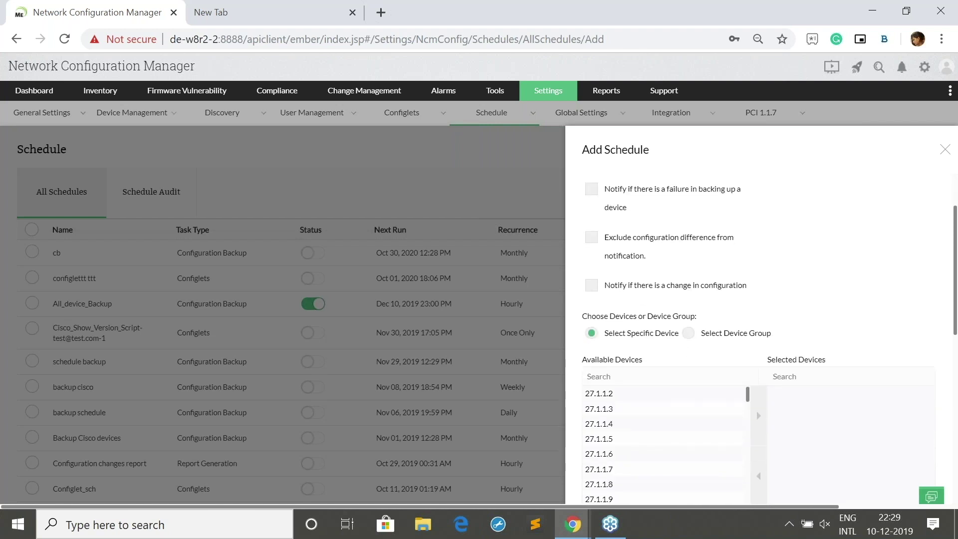
scroll(669, 307, "down", 1)
left_click(669, 308)
left_click(756, 277)
left_click(721, 281)
left_click(760, 274)
scroll(738, 336, "down", 2)
scroll(802, 389, "down", 2)
left_click(702, 314)
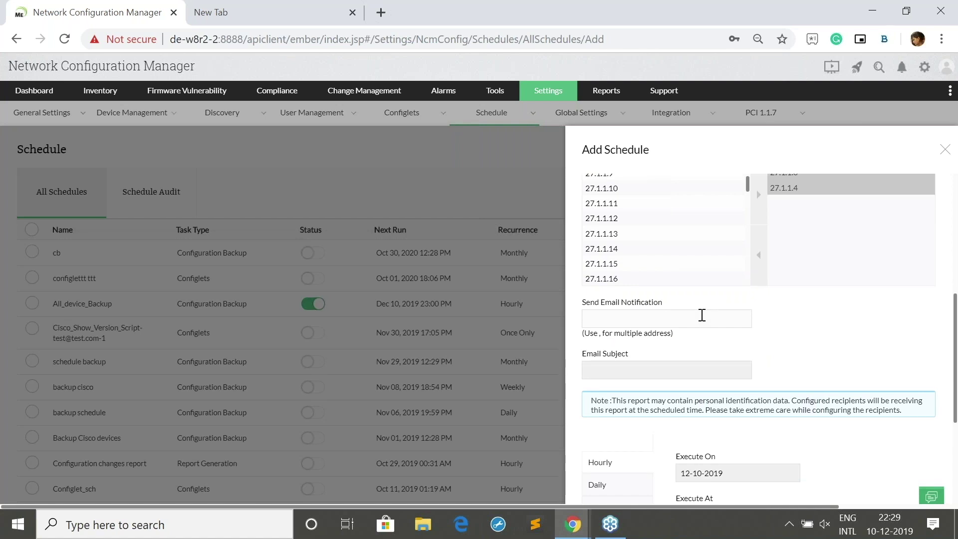
left_click(755, 370)
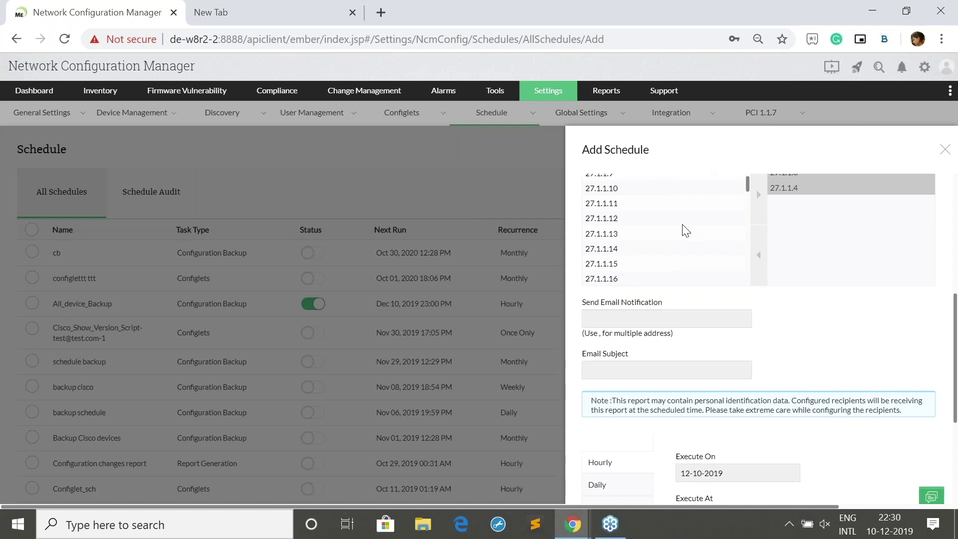
Set the schedule to recur daily, then close the form without saving
scroll(713, 300, "up", 6)
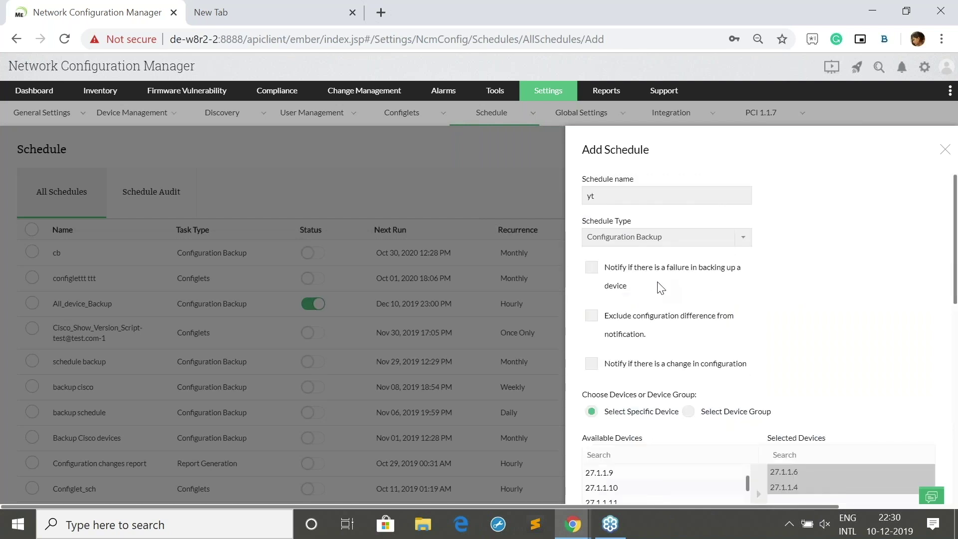
scroll(741, 305, "down", 5)
scroll(741, 305, "down", 1)
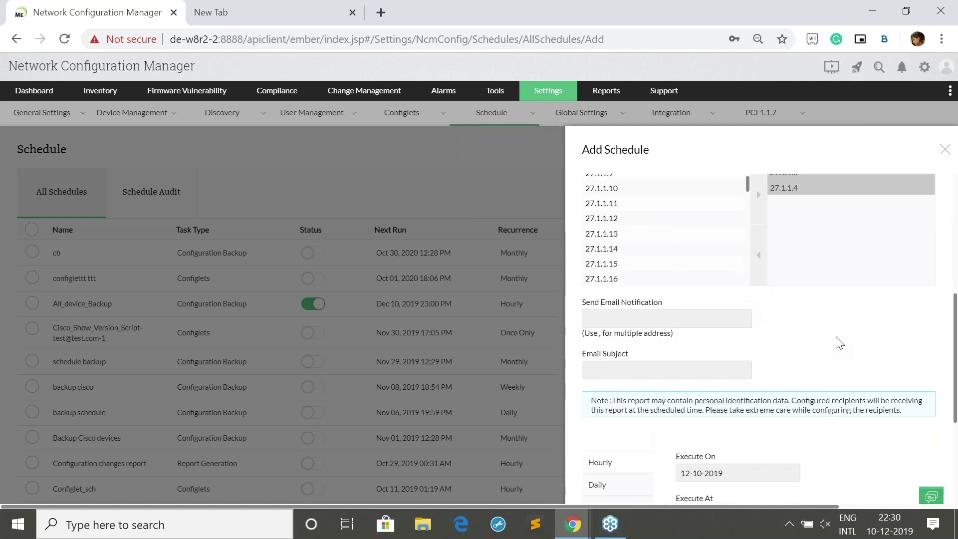
scroll(754, 352, "down", 4)
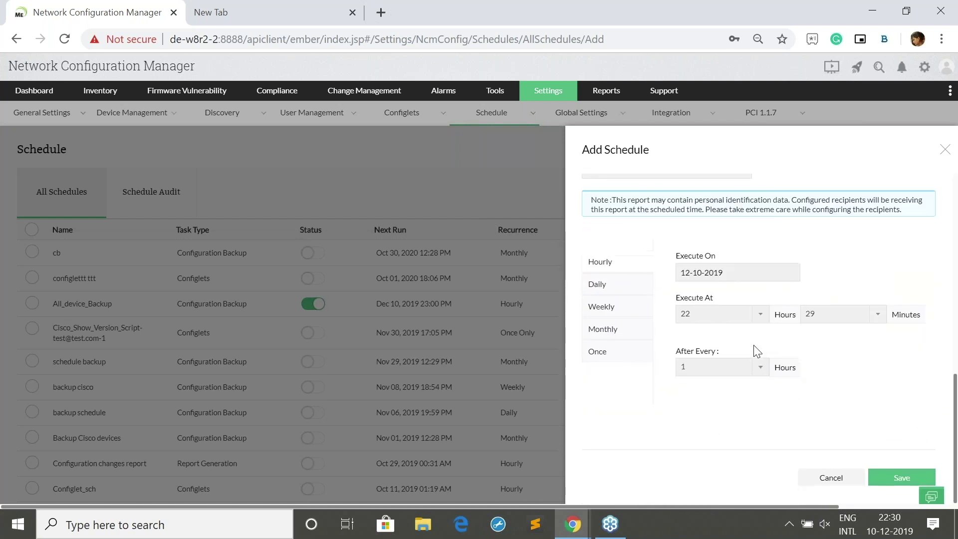
left_click(613, 294)
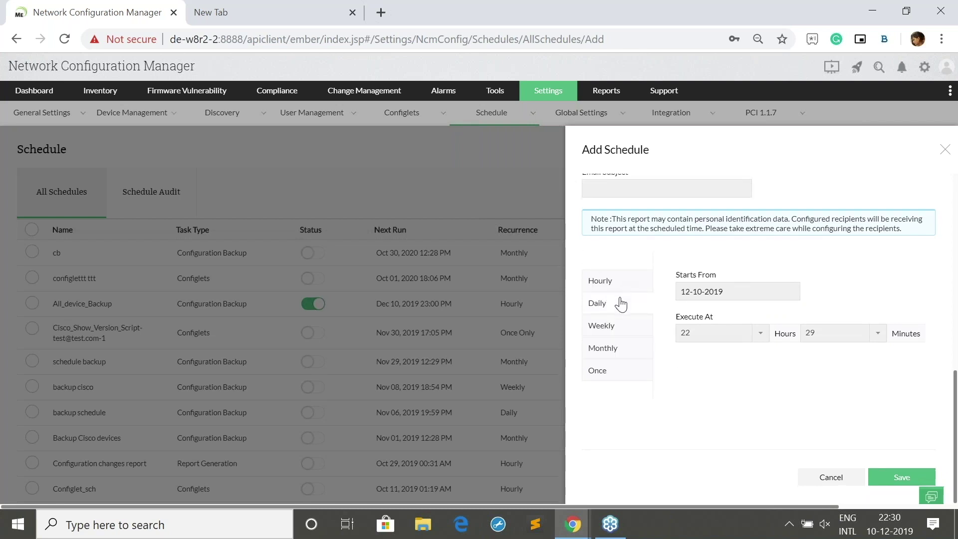
left_click(944, 150)
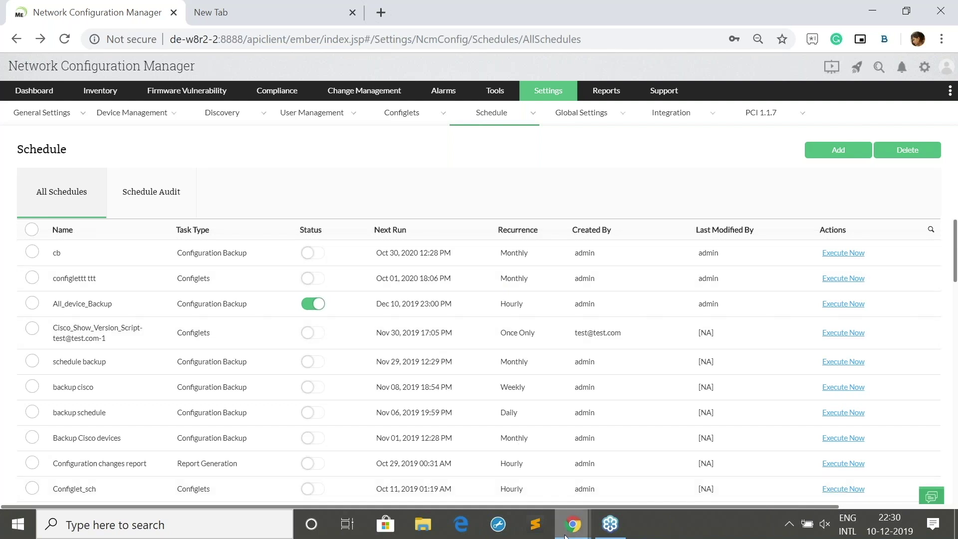
Bring back the slideshow, advance to the Configuration search slide (slide 24), then return to NCM
mouse_move(573, 524)
left_click(521, 474)
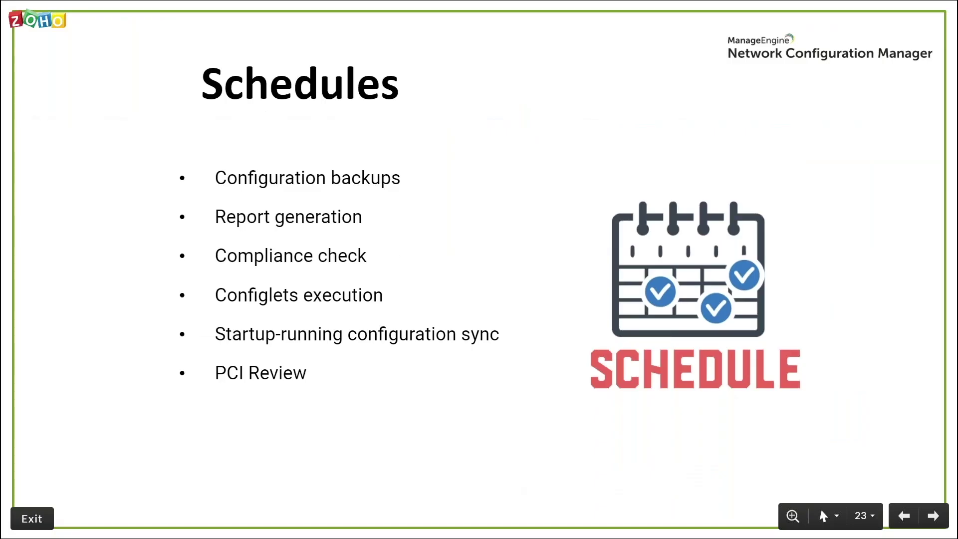
key("Right")
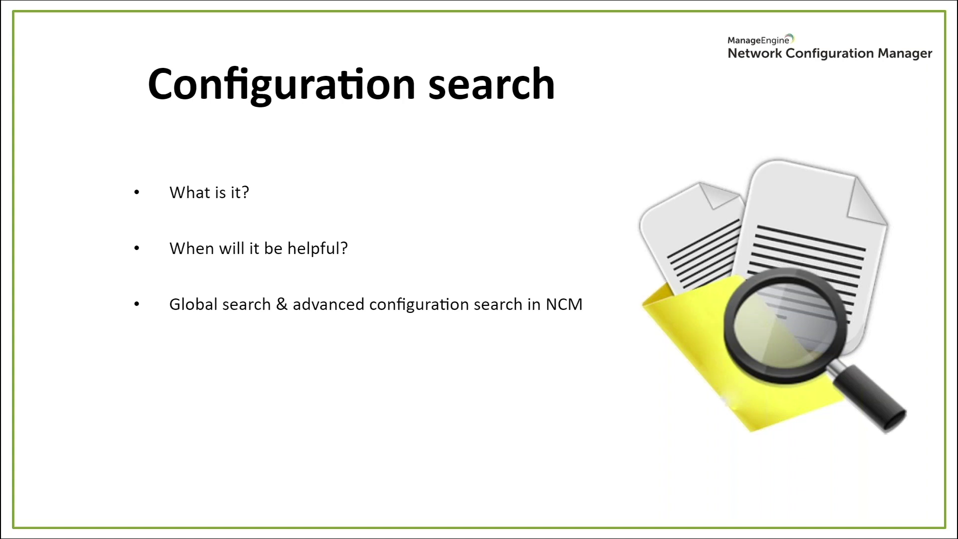
key("alt+Tab")
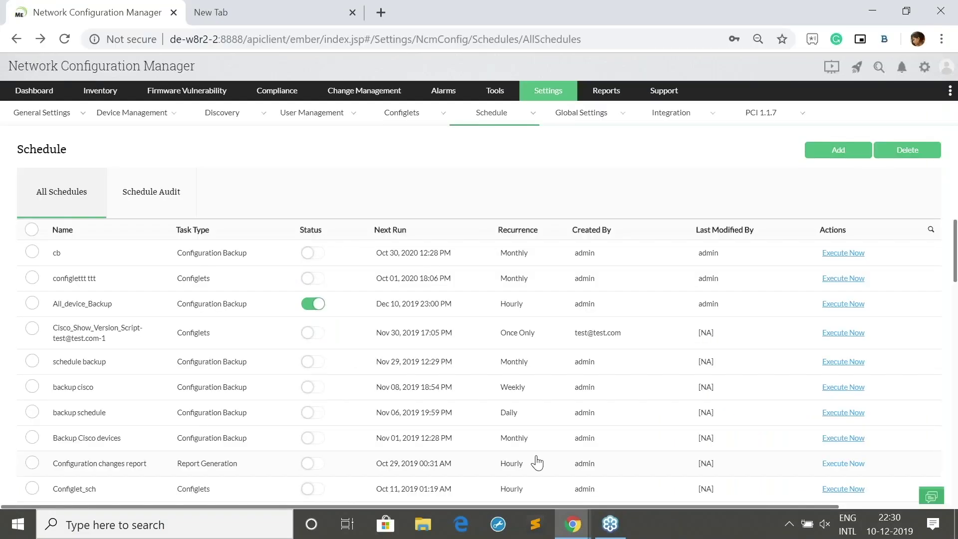
From Inventory, search all device configurations for 'public' (1225 matches), then switch to advanced search
mouse_move(552, 100)
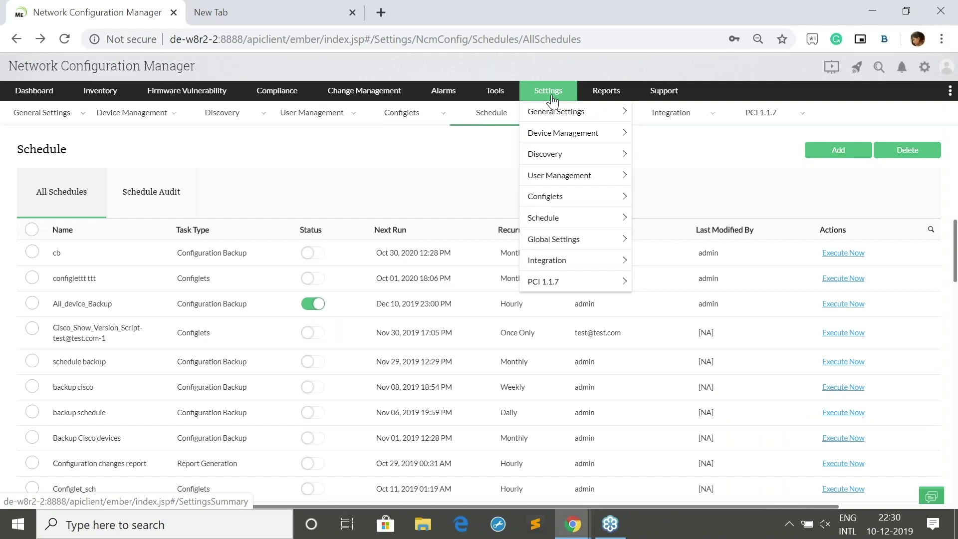
left_click(121, 94)
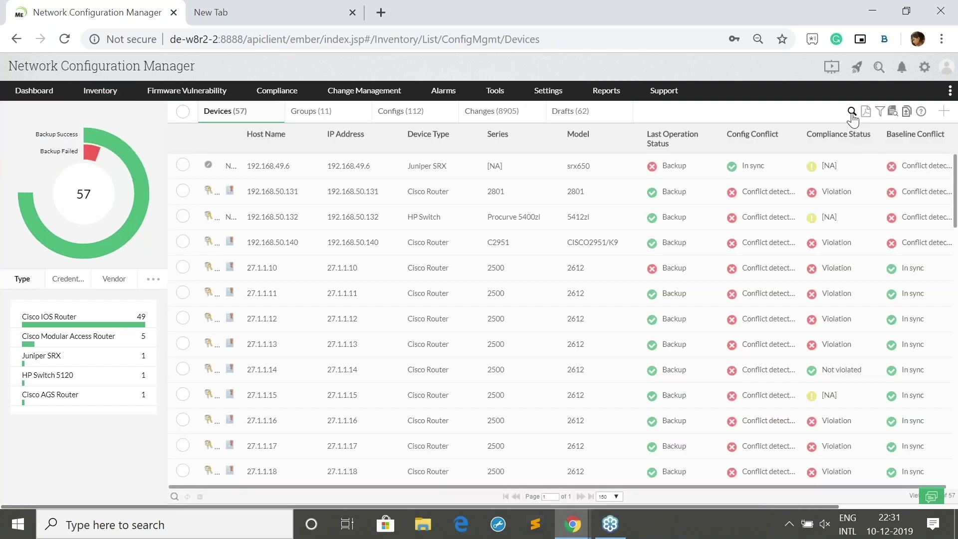
left_click(893, 114)
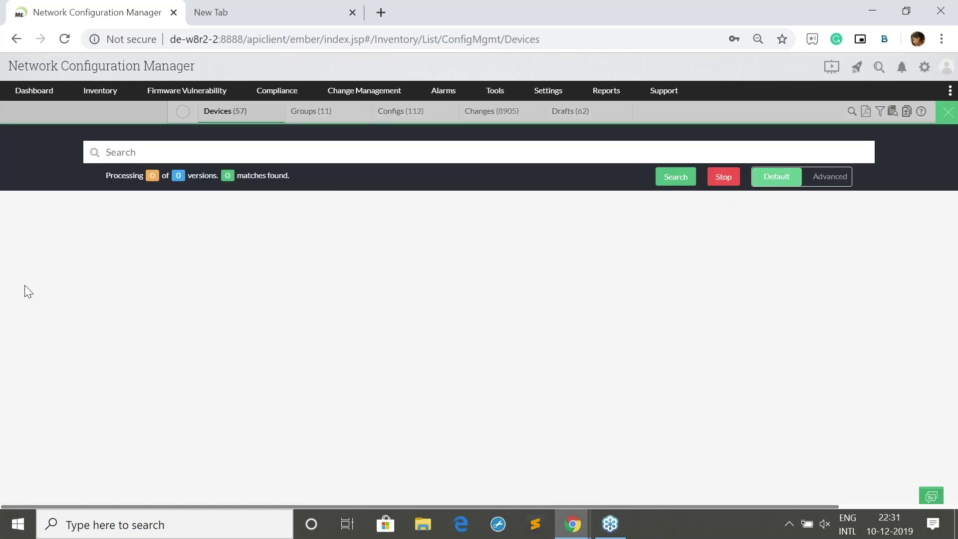
left_click(350, 148)
left_click(160, 187)
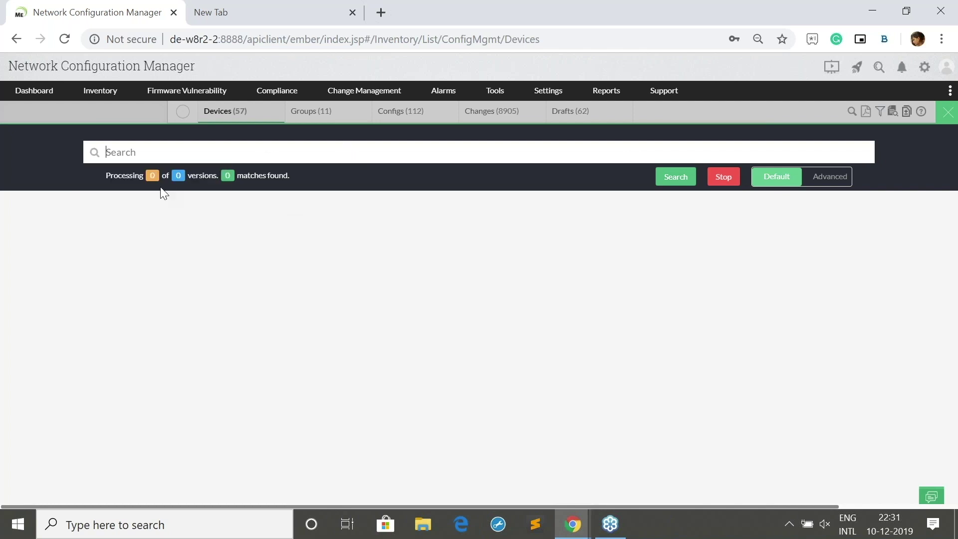
left_click(670, 181)
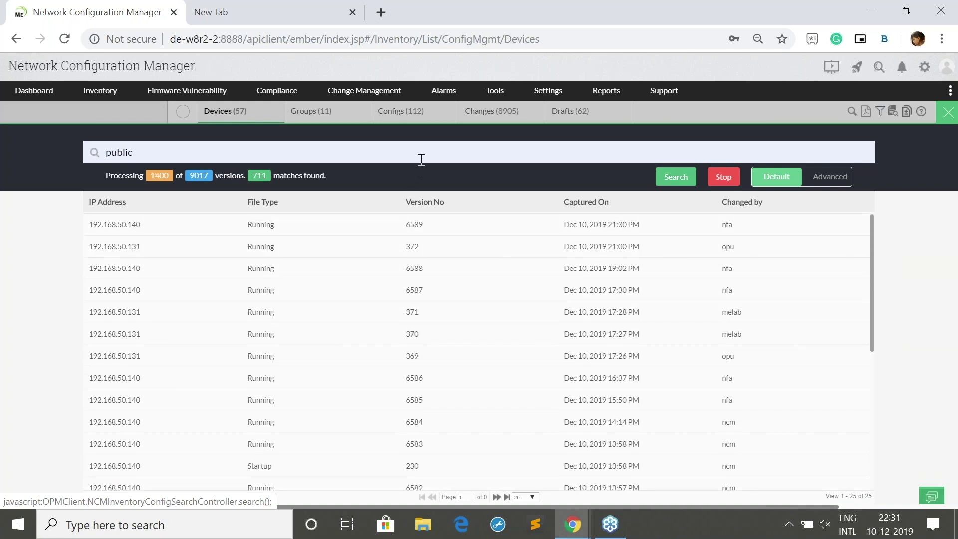
left_click(814, 180)
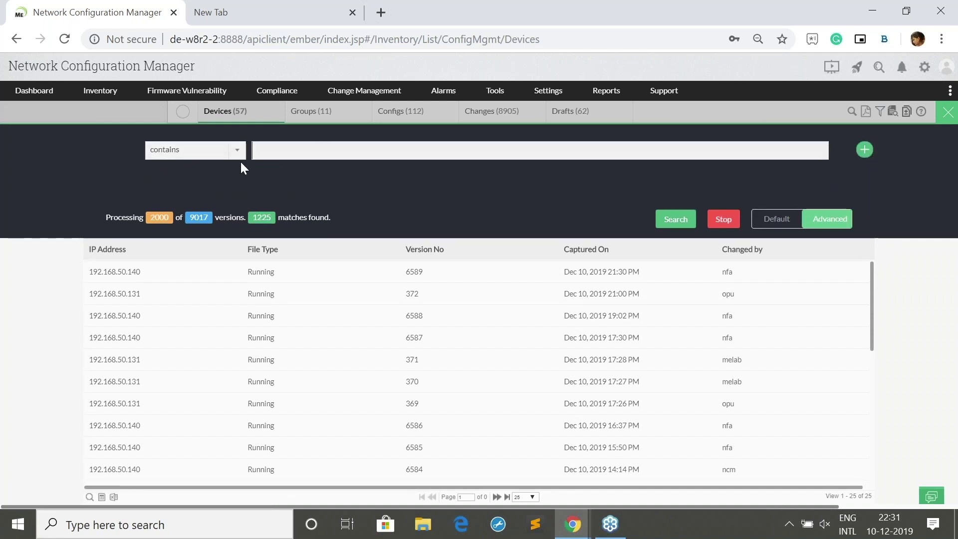
Set the first condition to 'not contains', add a second 'and contains' condition, then return to the slides
left_click(237, 150)
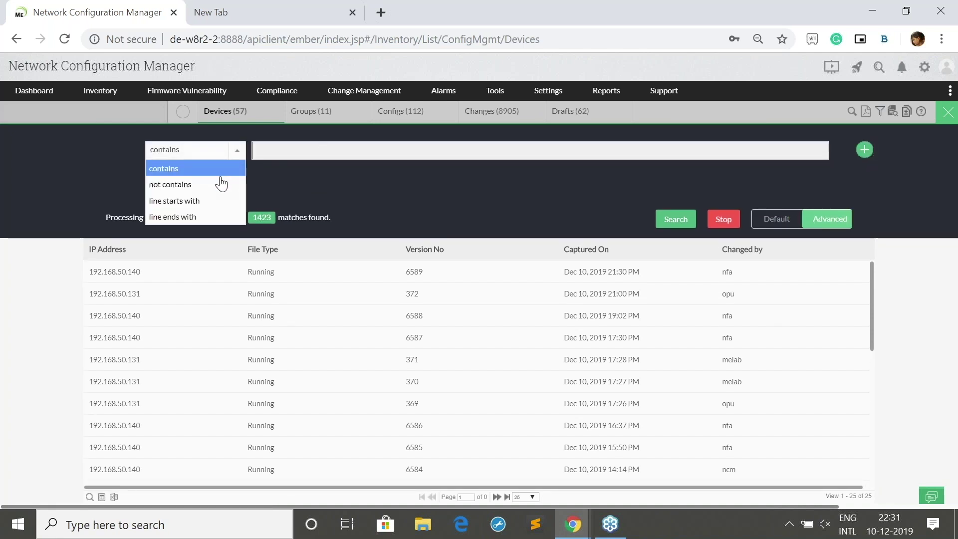
left_click(305, 152)
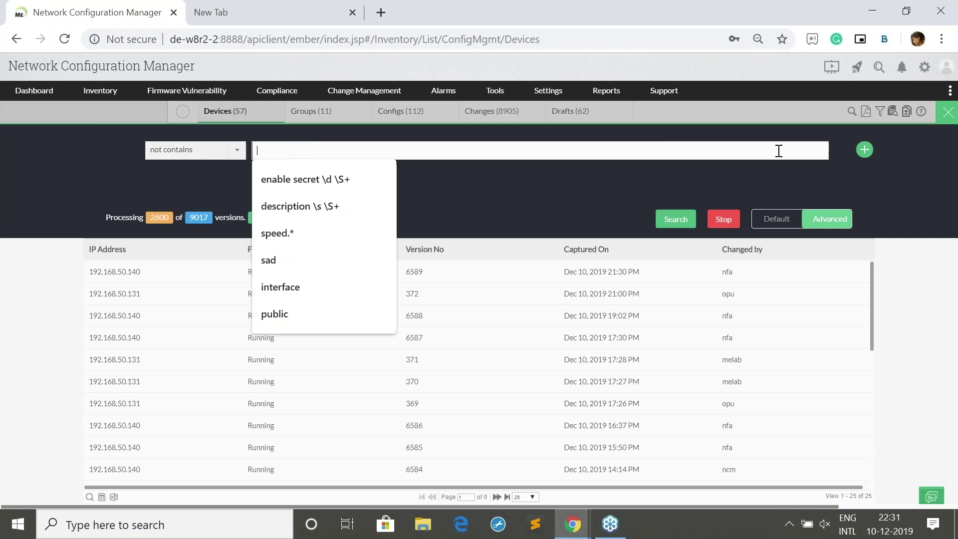
left_click(865, 150)
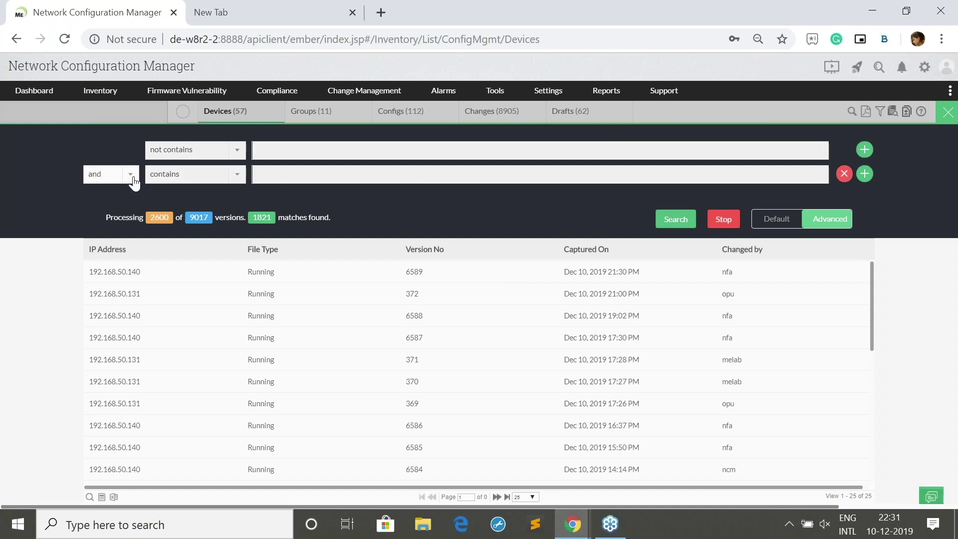
left_click(131, 175)
left_click(132, 175)
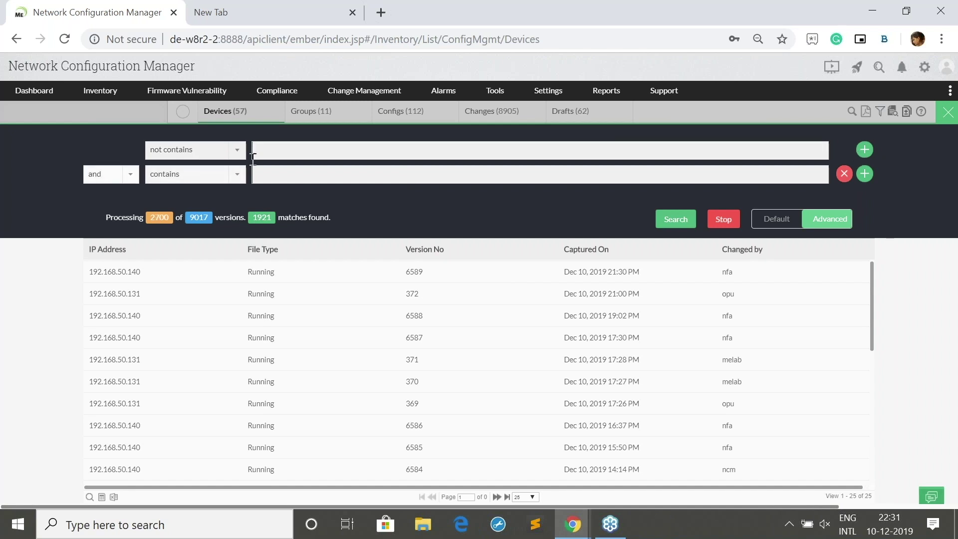
left_click(216, 180)
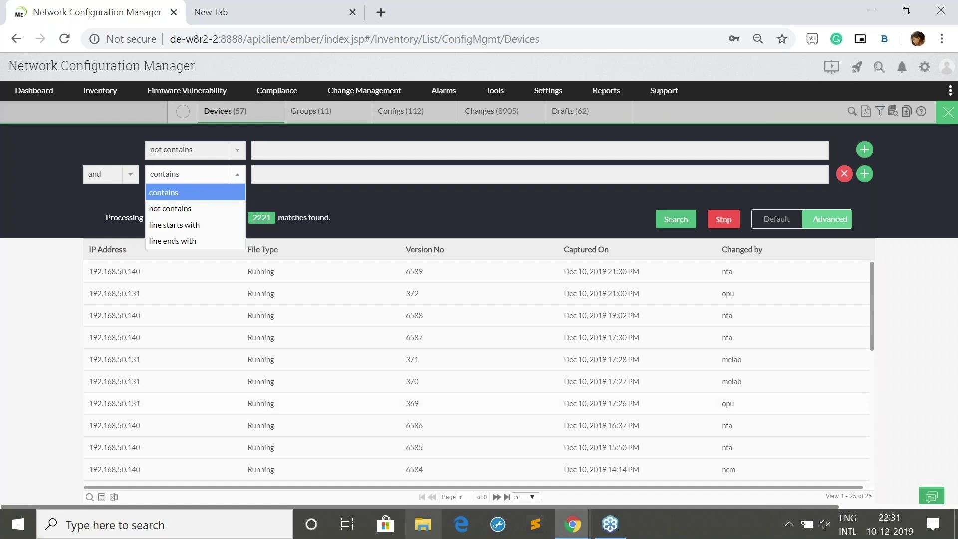
mouse_move(572, 524)
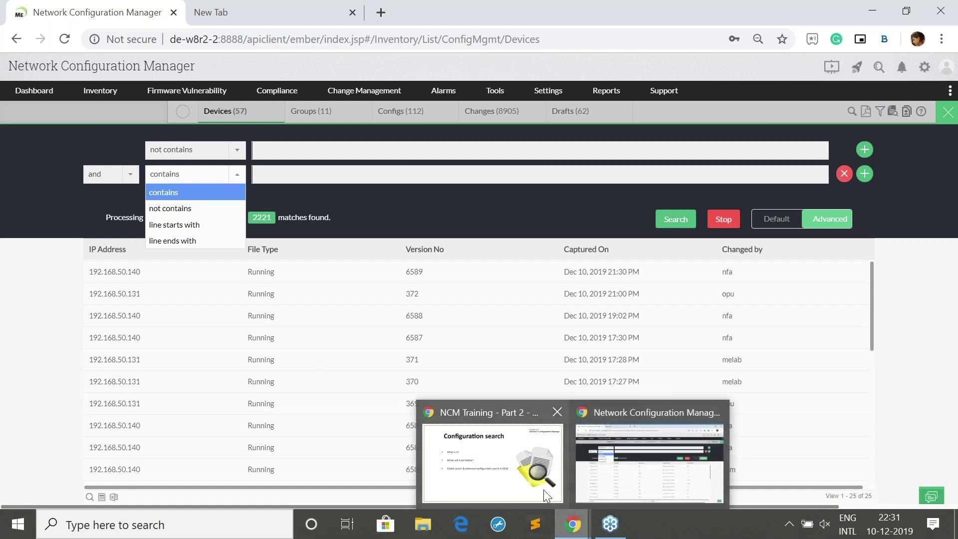
left_click(543, 490)
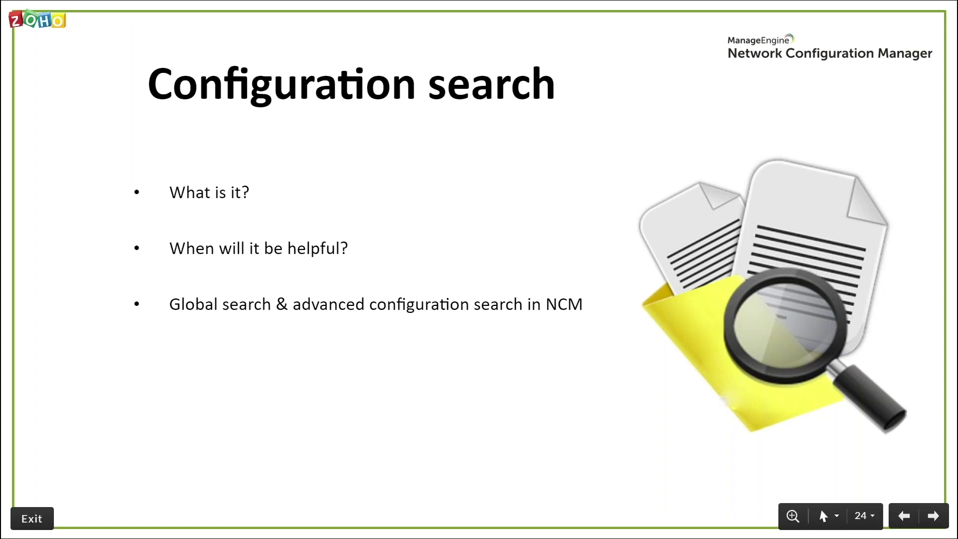
Advance to the Exclude criteria slide (slide 25) and return to Network Configuration Manager
key("Right")
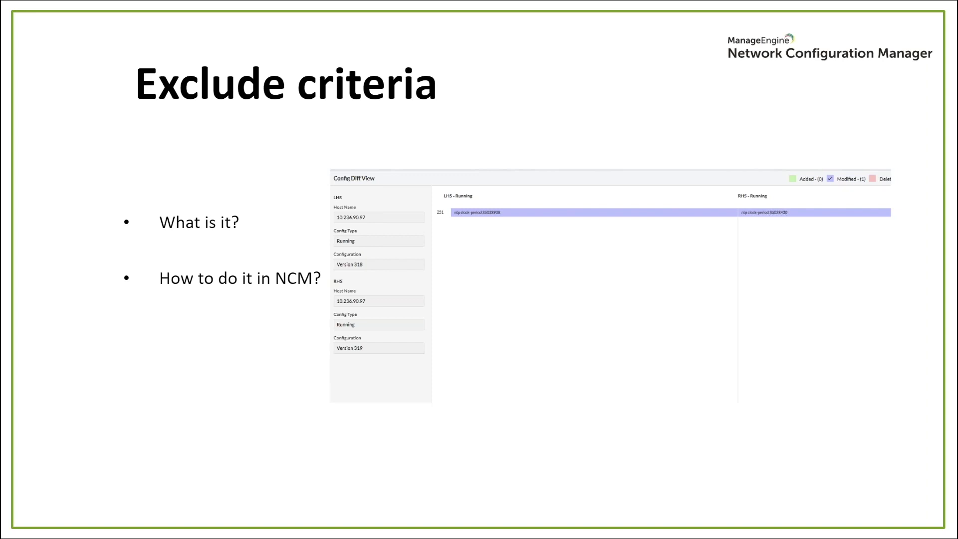
key("alt+Tab")
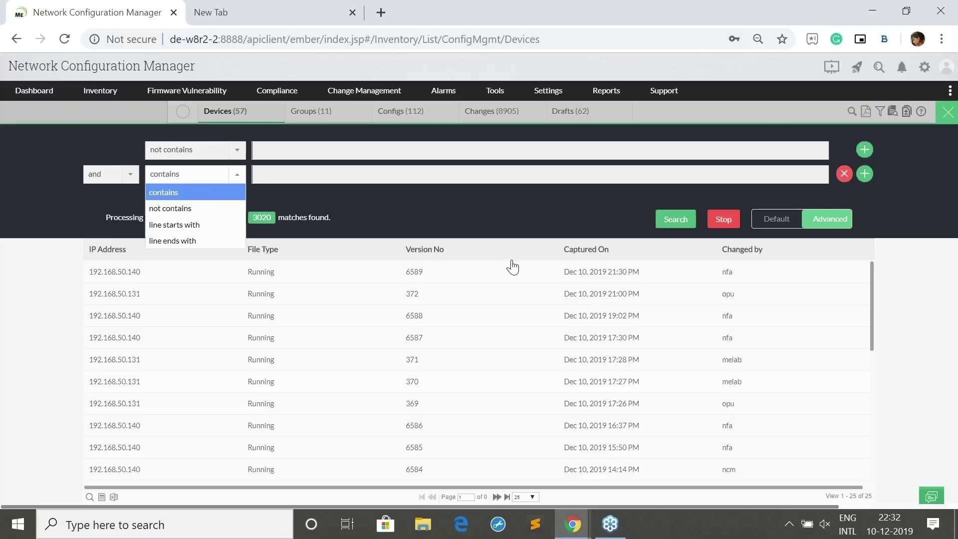
Open Settings > Device Management > Exclude Criteria, showing the four device templates and their criteria
left_click(107, 99)
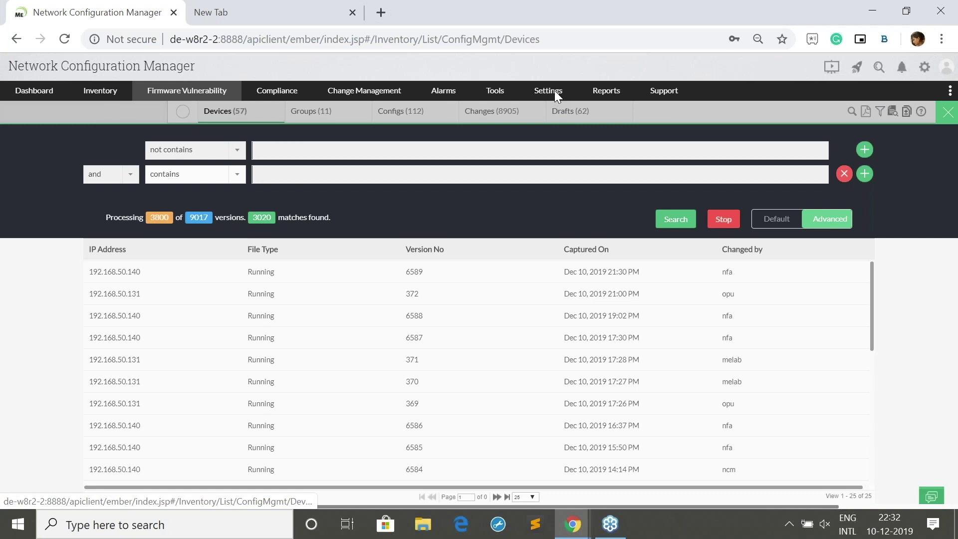
mouse_move(558, 99)
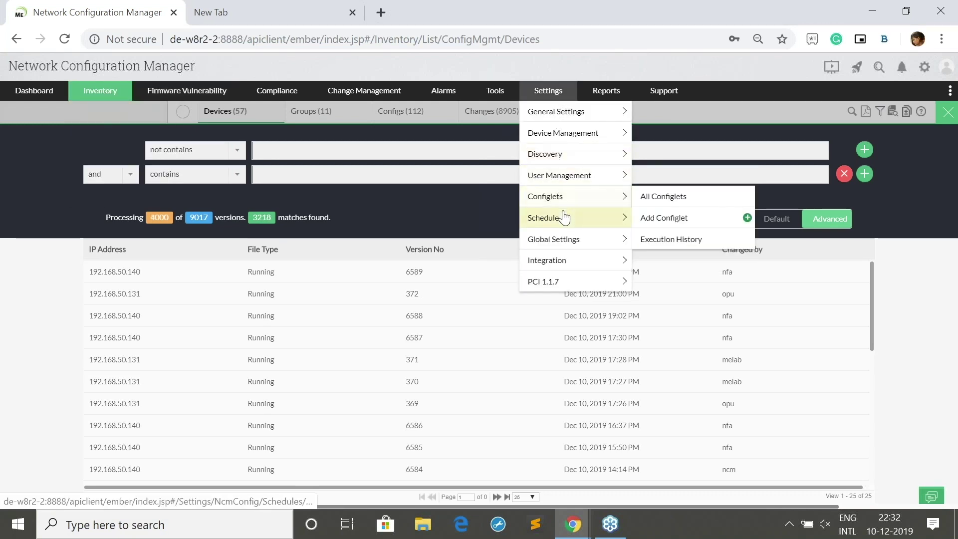
mouse_move(574, 132)
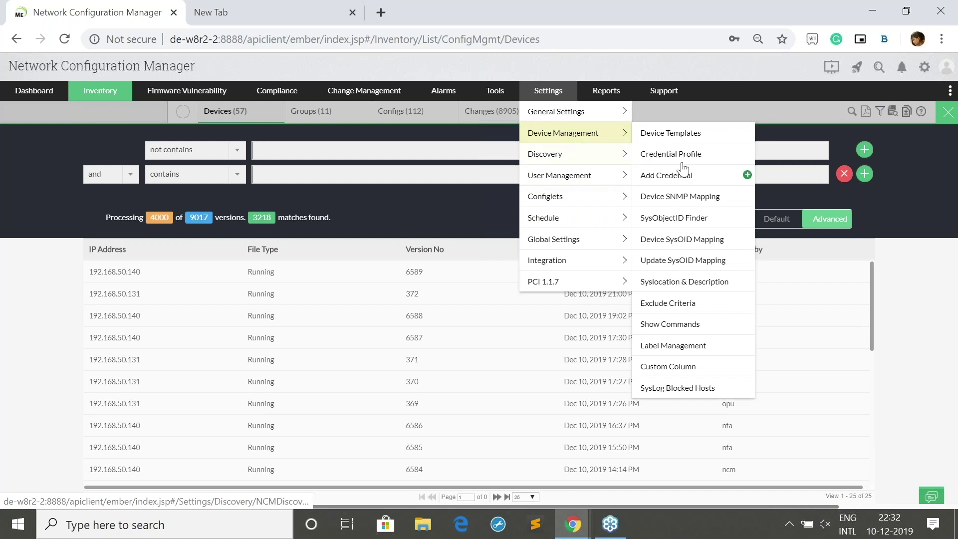
left_click(690, 303)
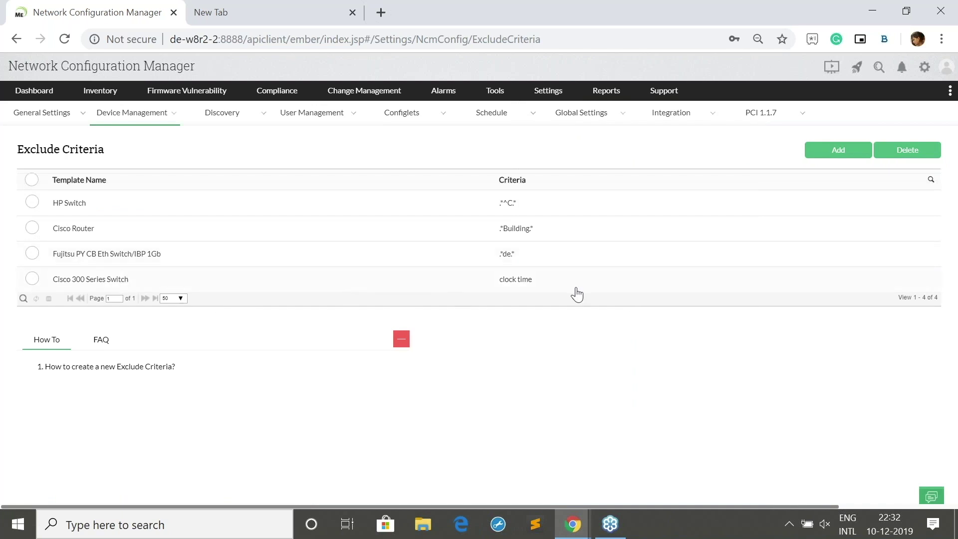
left_click(505, 287)
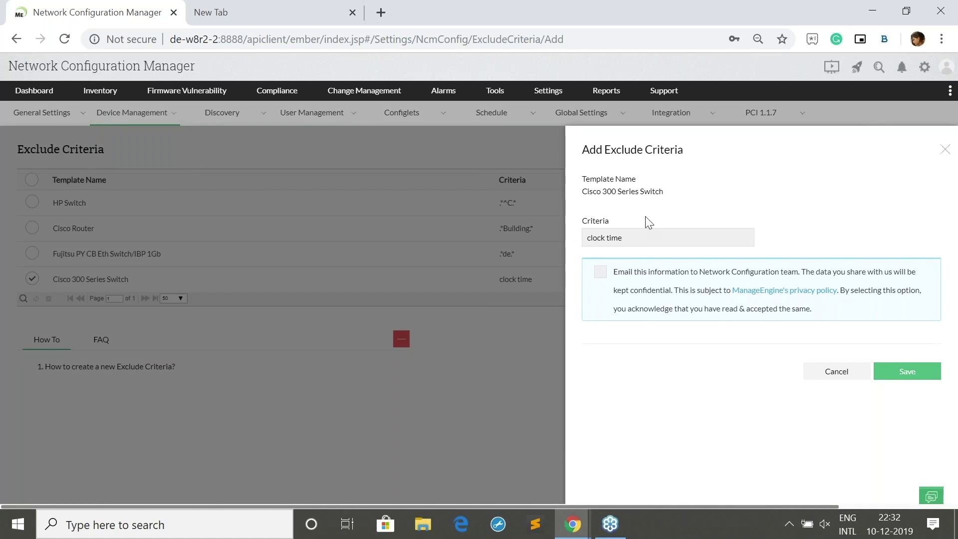
left_click(643, 242)
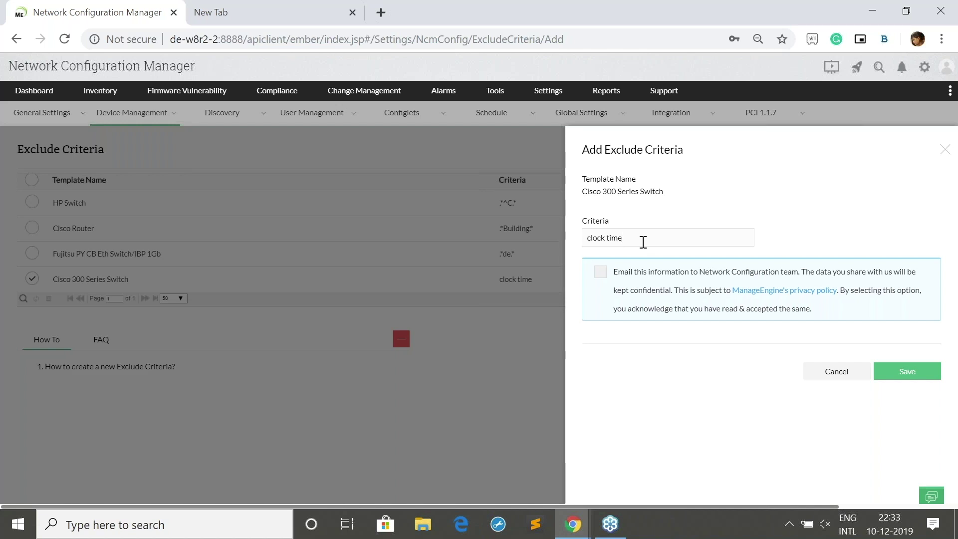
left_click(944, 149)
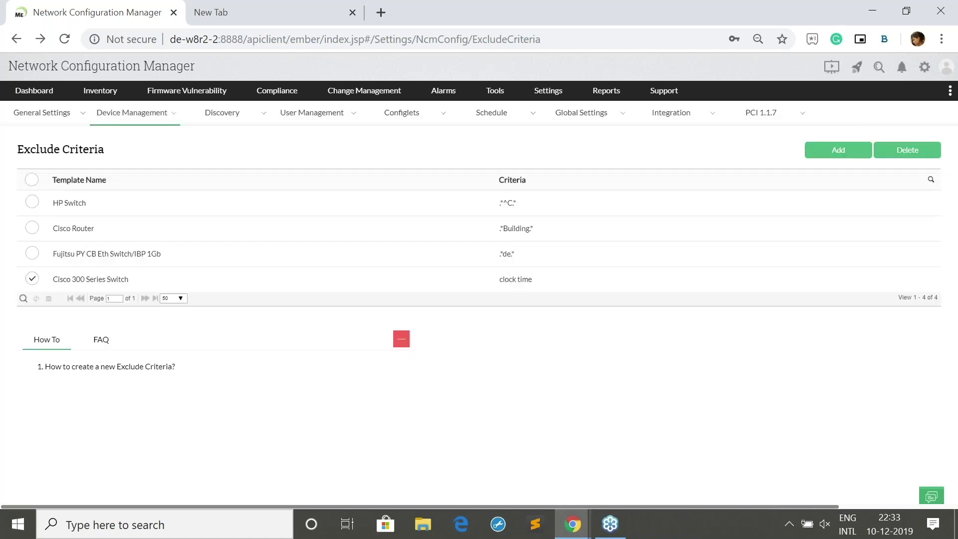
Switch to the slideshow, advance to the Alarms slide (slide 26), then return to NCM
key("alt+Tab")
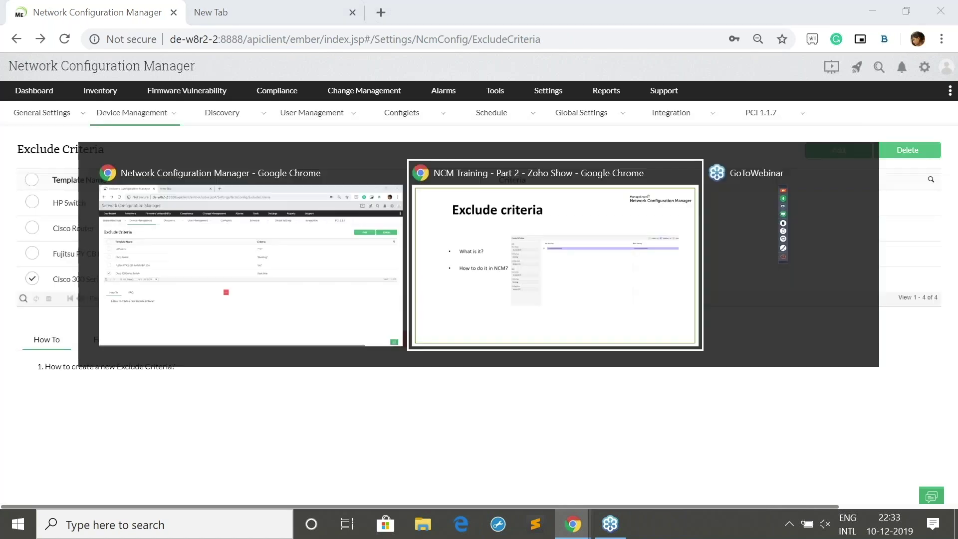
key("Right")
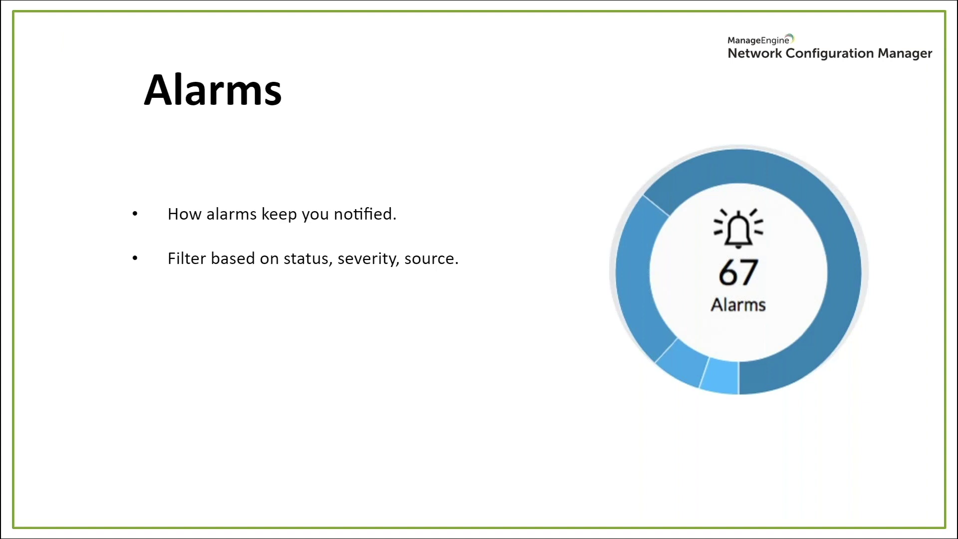
key("alt+Tab")
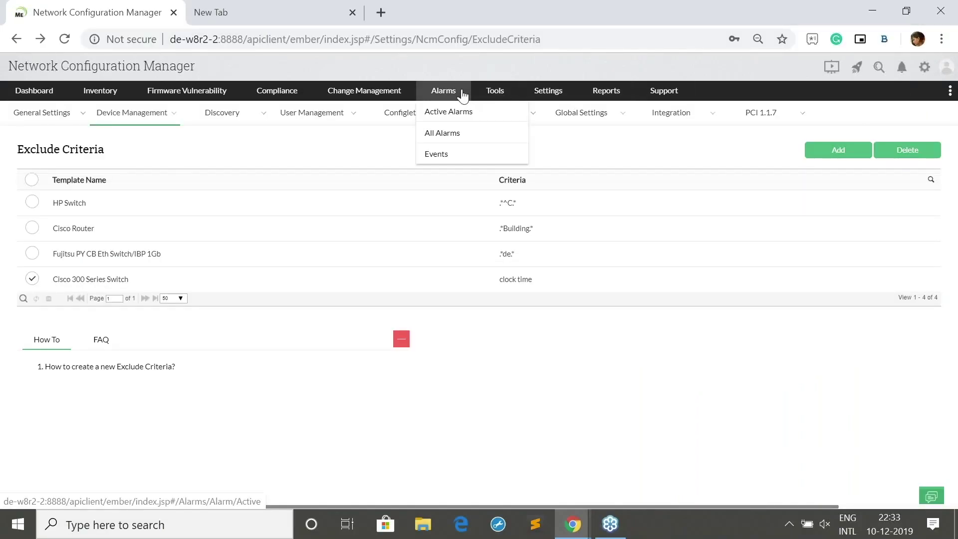
Open Active Alarms (255 total: 251 Critical, 4 Attention) and scroll down through the list
left_click(449, 90)
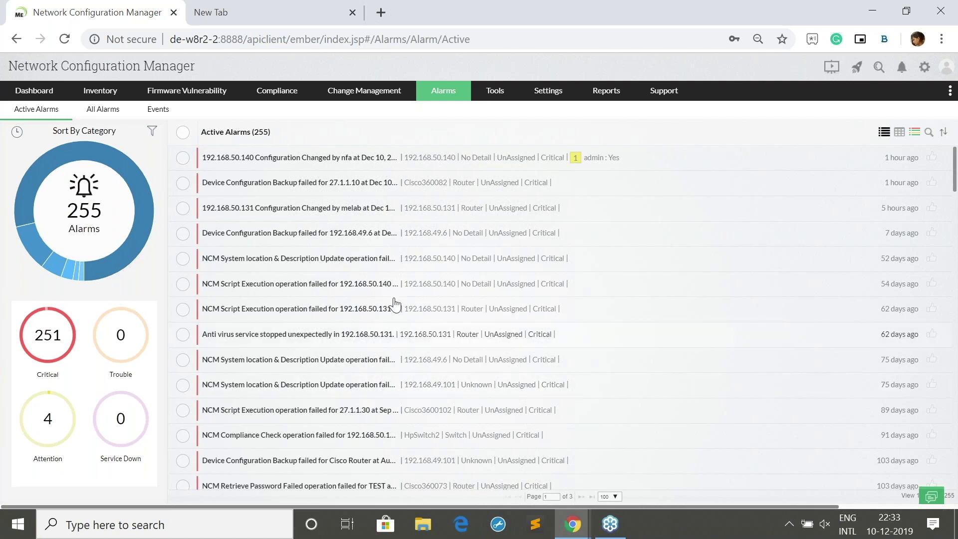
scroll(399, 290, "down", 3)
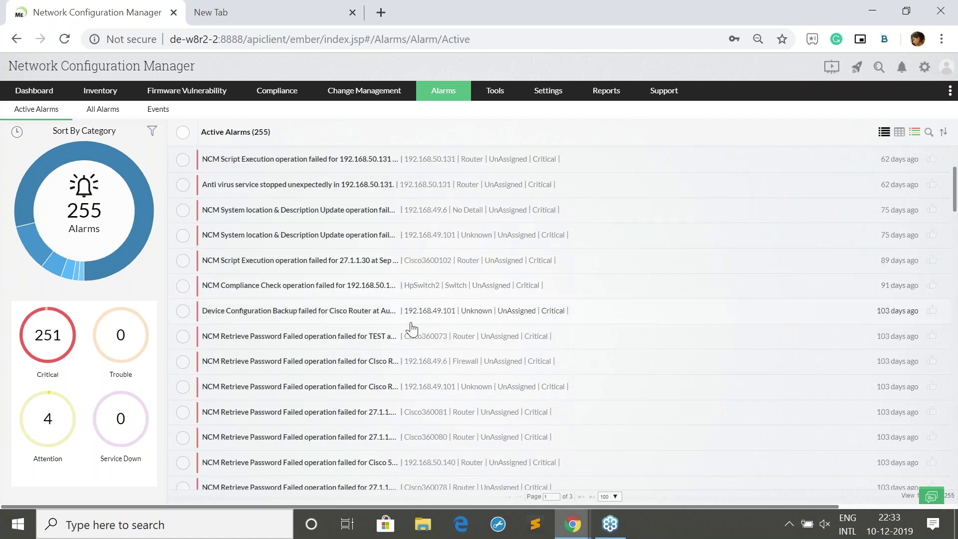
scroll(410, 330, "down", 2)
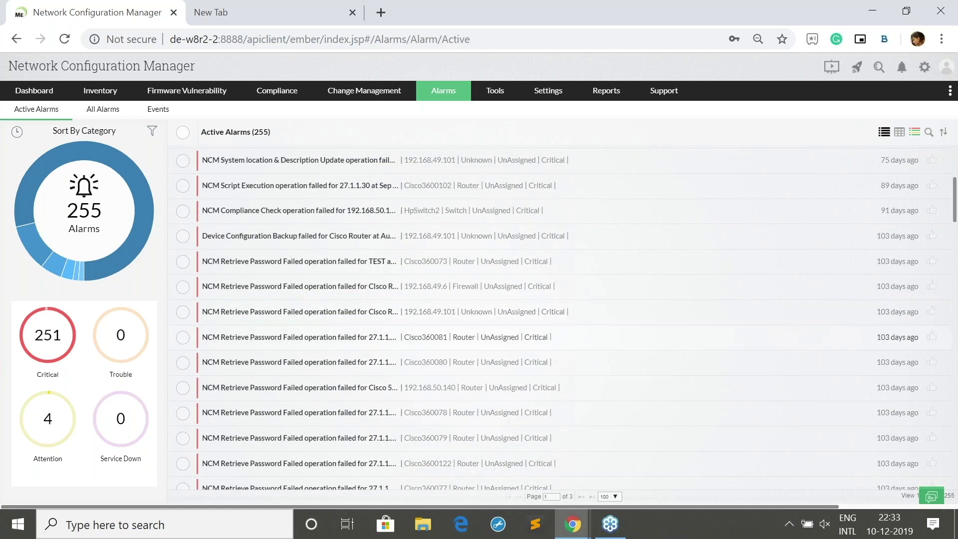
scroll(299, 369, "down", 6)
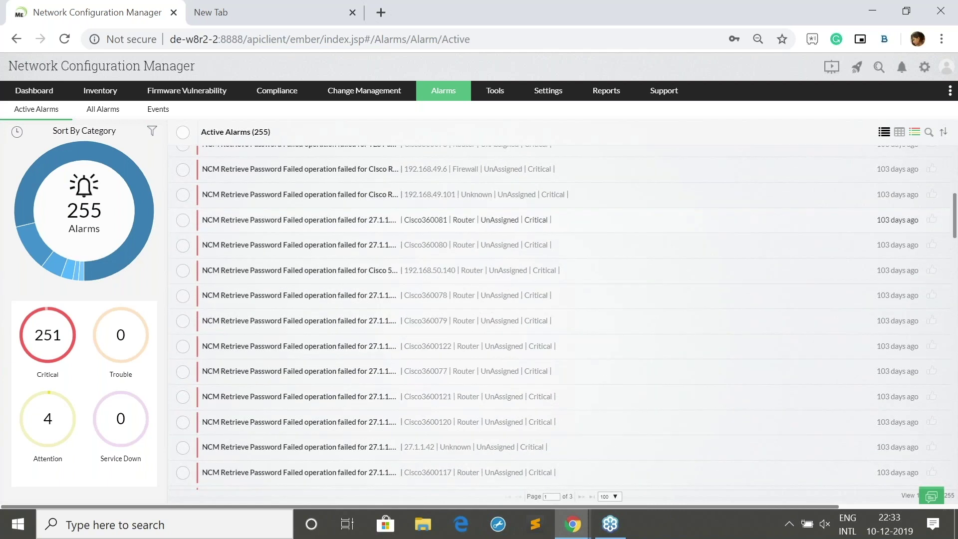
scroll(279, 371, "down", 6)
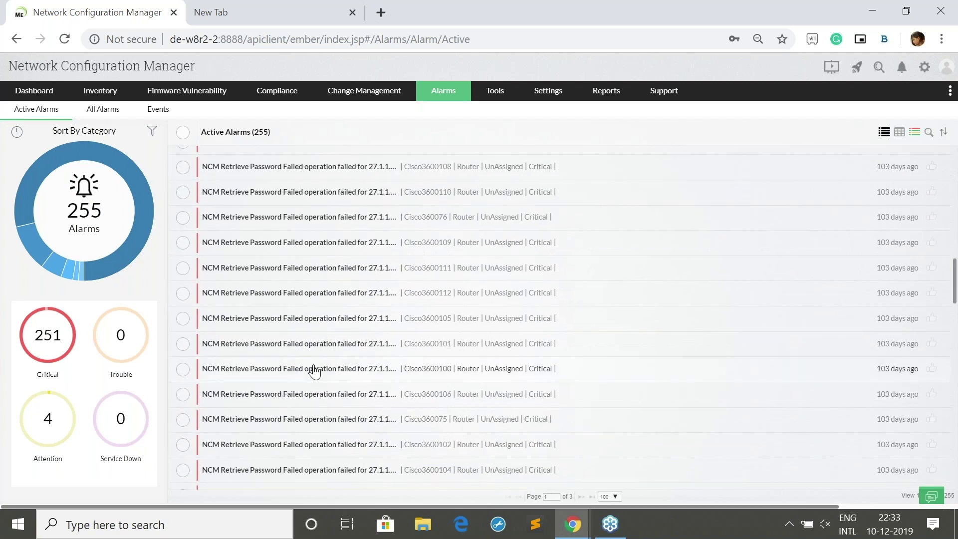
scroll(315, 372, "down", 6)
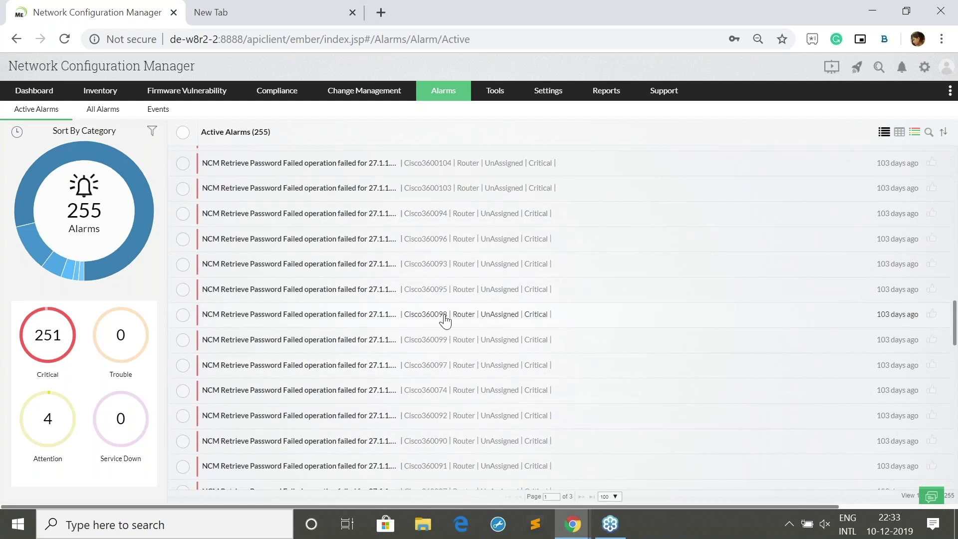
scroll(444, 321, "down", 6)
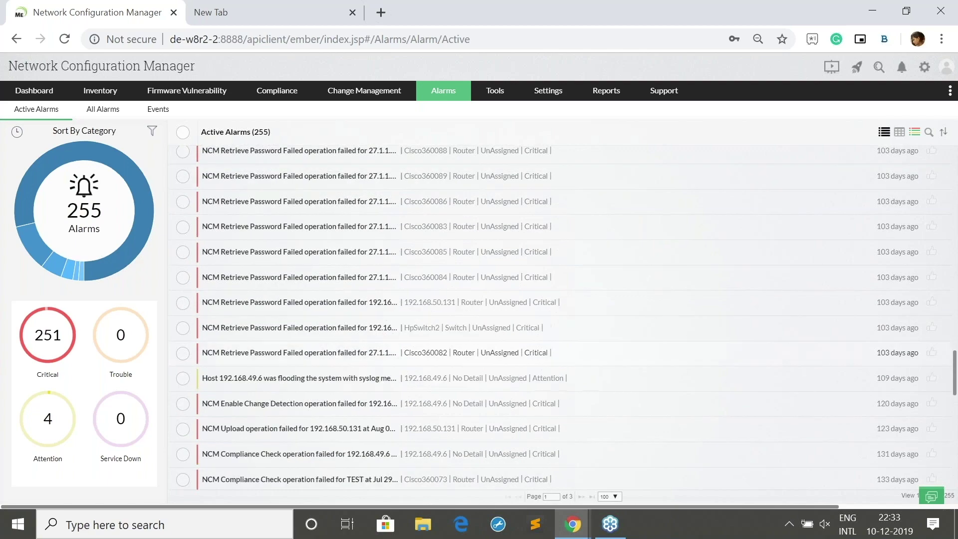
Bring the NCM Training slideshow back to the front, showing the Show commands slide
mouse_move(536, 499)
left_click(535, 498)
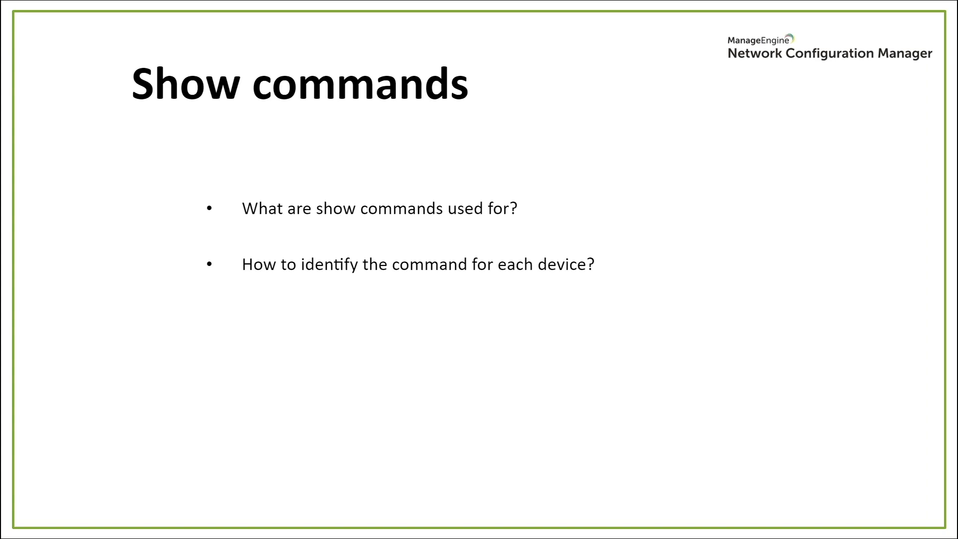
In Network Configuration Manager, open the Show Commands list under Settings > Device Management
key("alt+Tab")
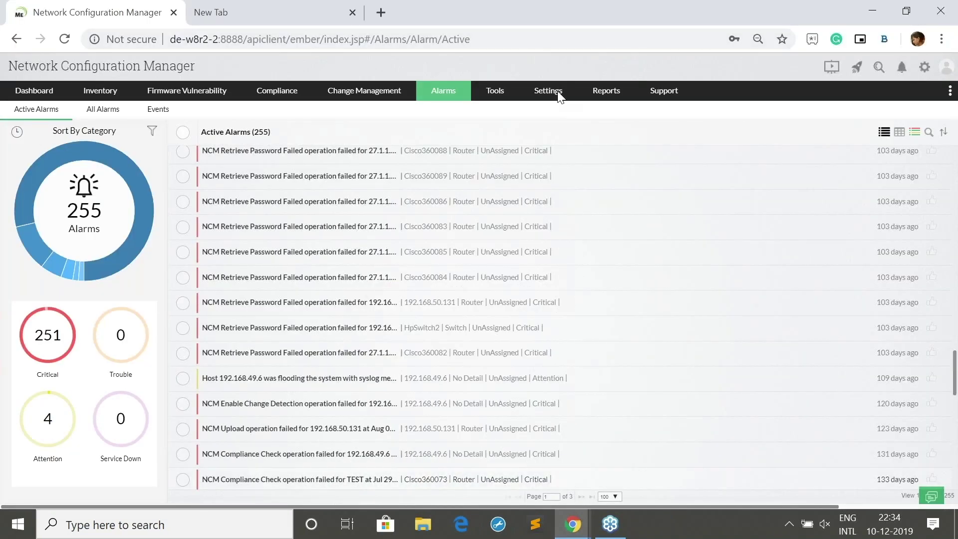
left_click(548, 90)
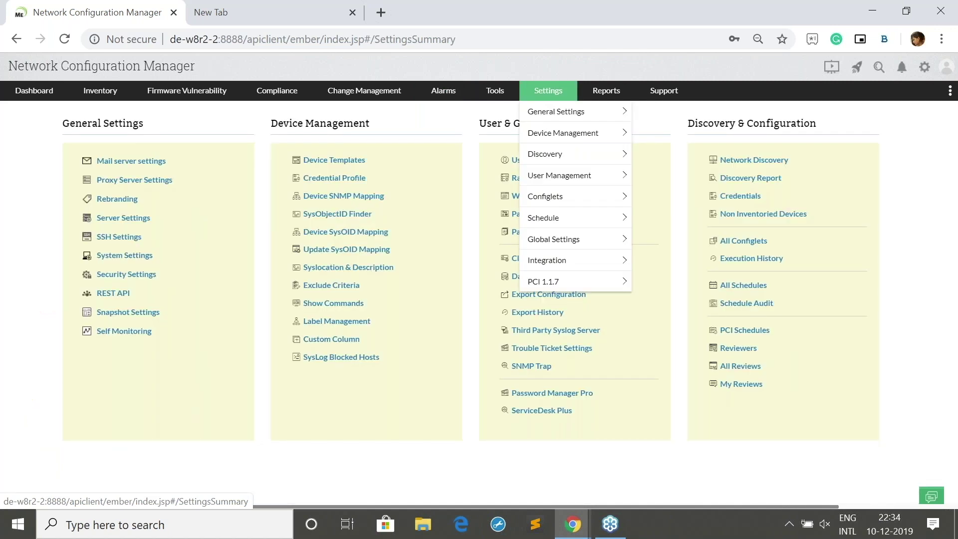
mouse_move(563, 133)
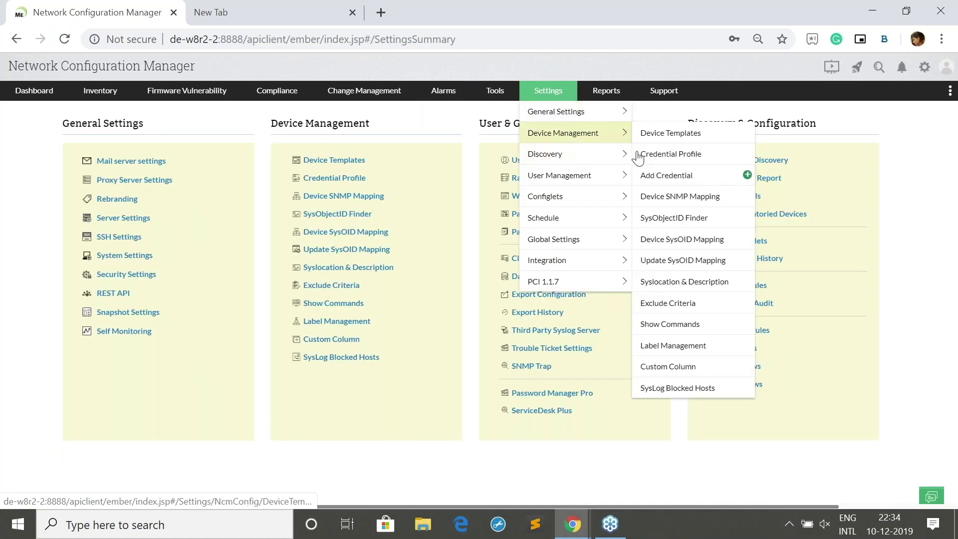
left_click(681, 328)
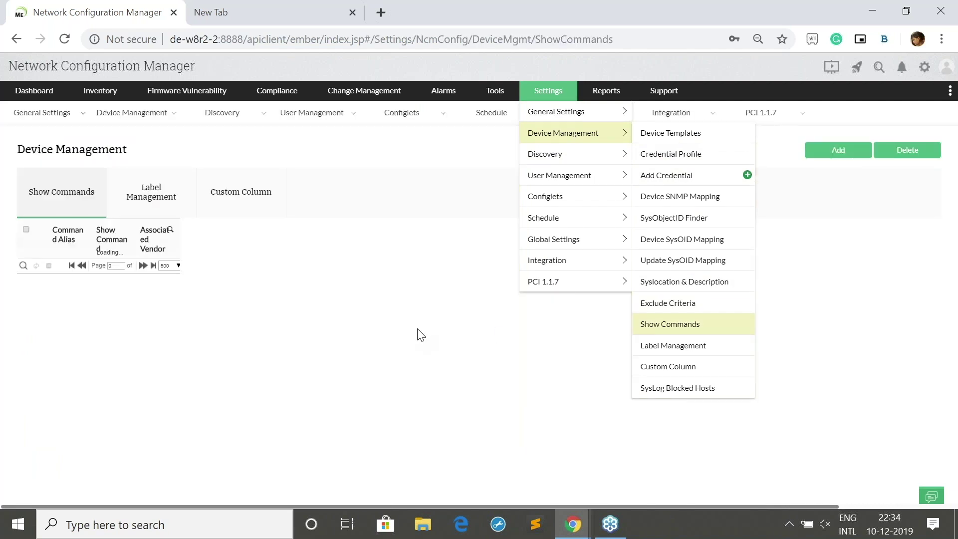
scroll(260, 337, "down", 4)
scroll(266, 339, "up", 4)
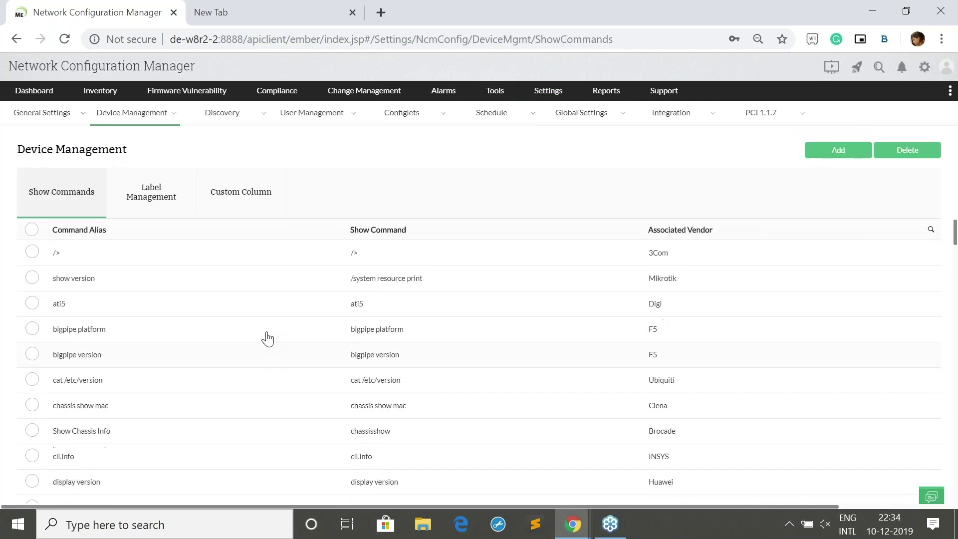
Start a new show command, browse the vendor list, then close the form unsaved
left_click(832, 155)
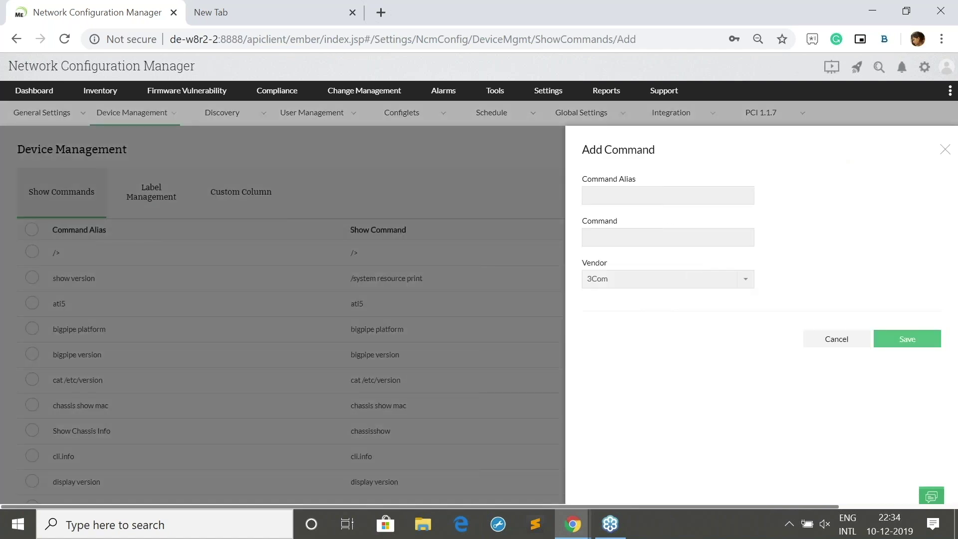
left_click(676, 193)
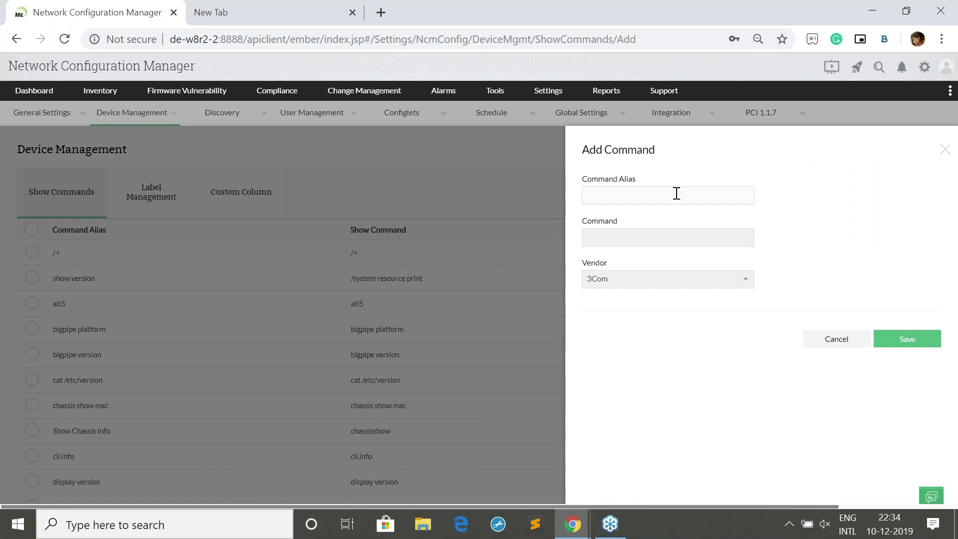
left_click(671, 279)
scroll(674, 346, "down", 5)
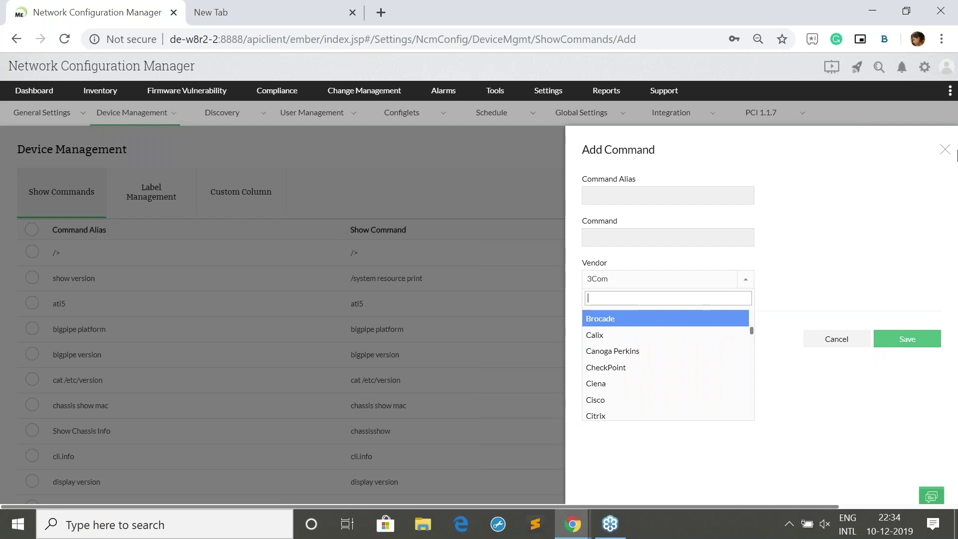
left_click(953, 151)
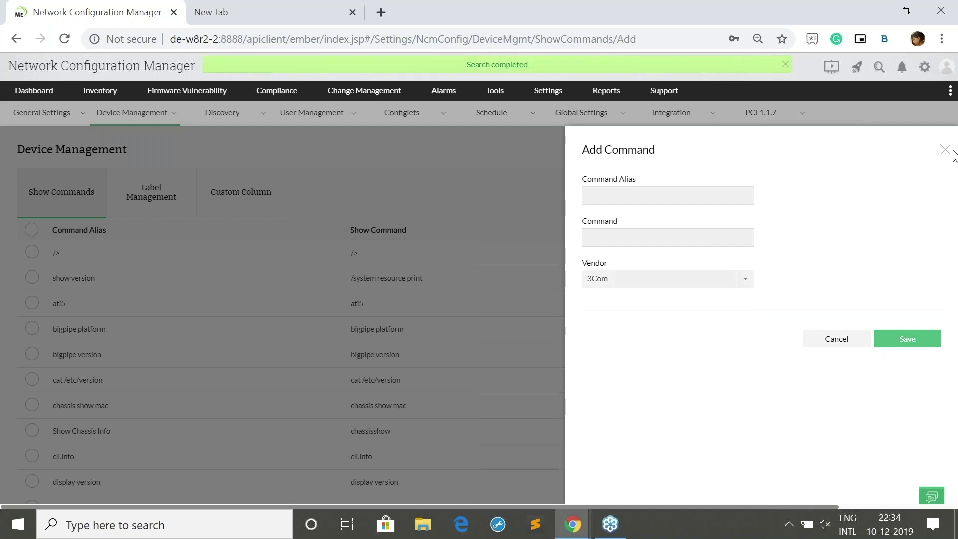
left_click(945, 150)
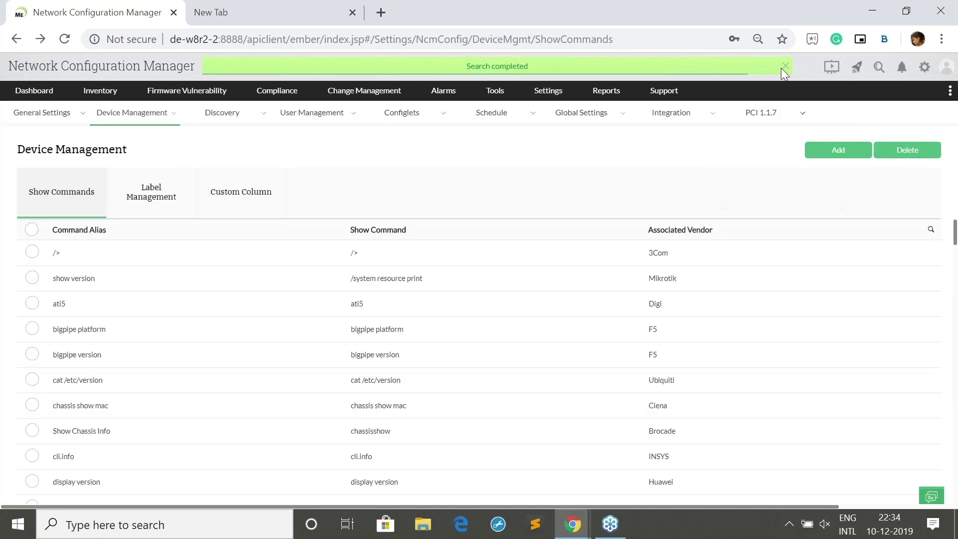
Open device 192.168.50.140 from Inventory and bring up its Show command panel
left_click(100, 91)
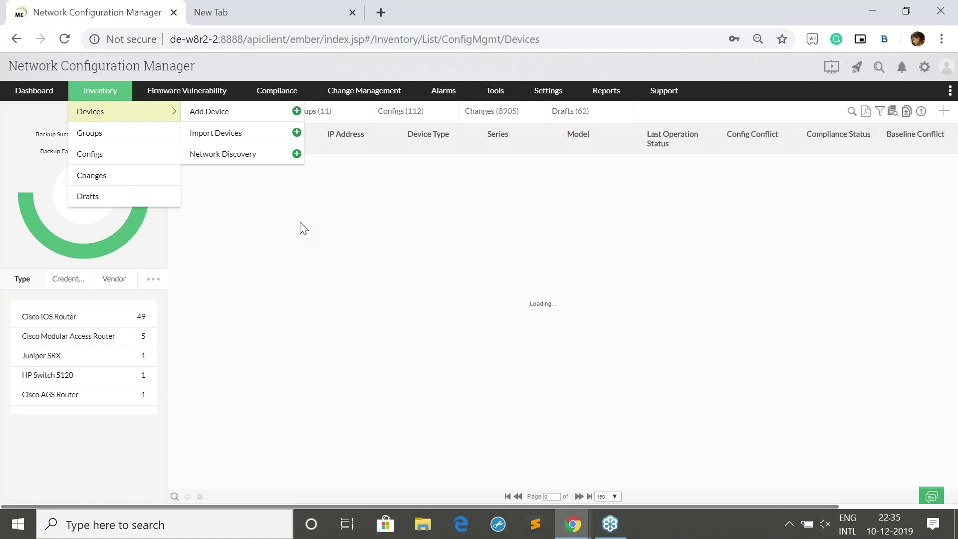
left_click(292, 245)
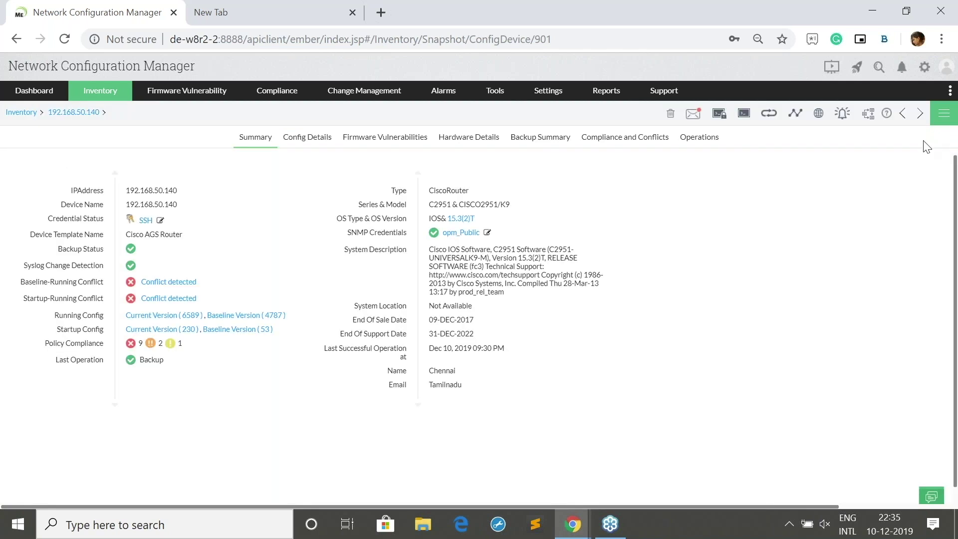
left_click(943, 116)
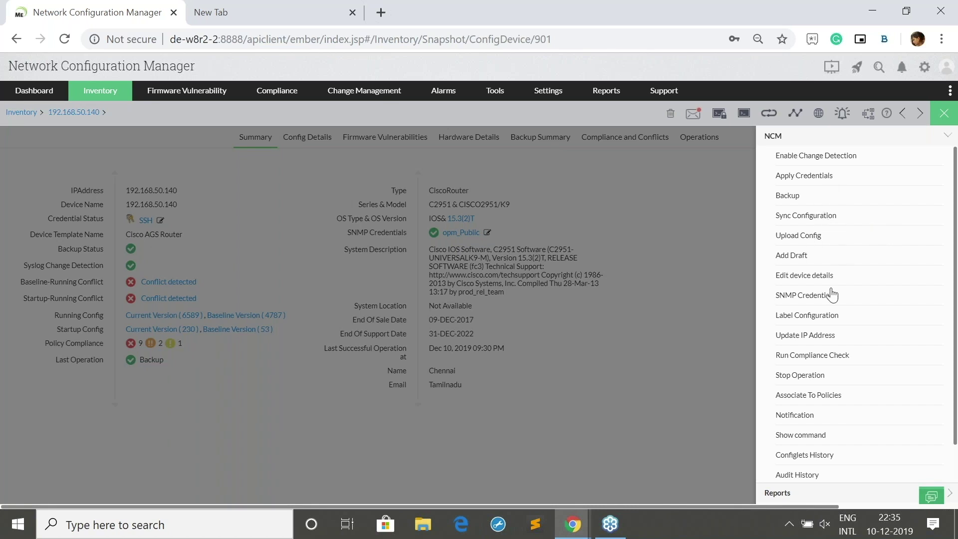
left_click(810, 439)
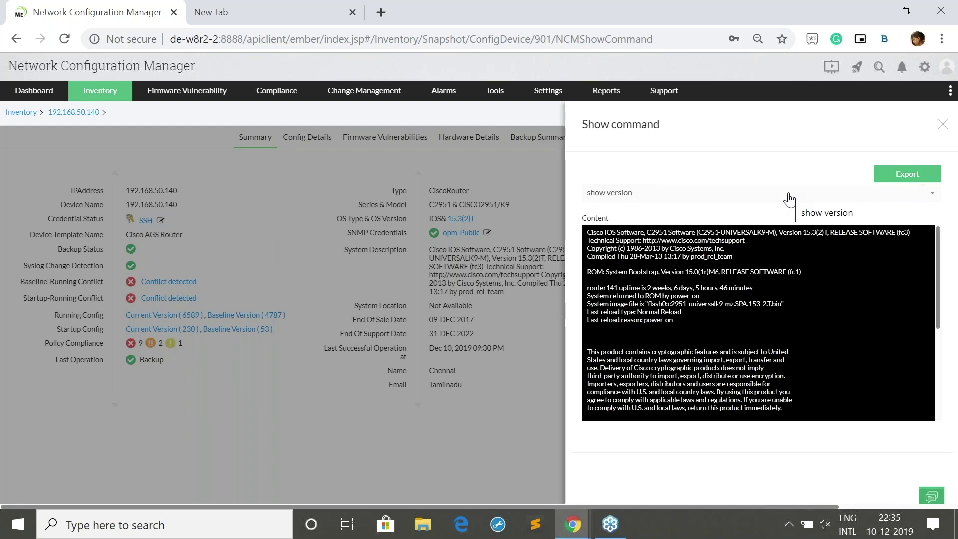
Check the device's show version output, close it, and return to the training slideshow
left_click(789, 199)
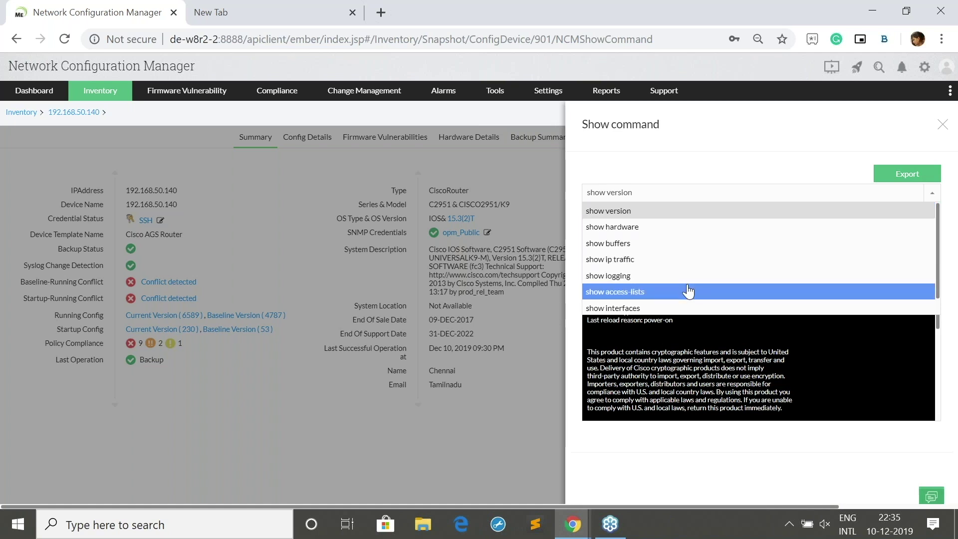
left_click(699, 216)
scroll(709, 319, "down", 3)
scroll(696, 341, "up", 4)
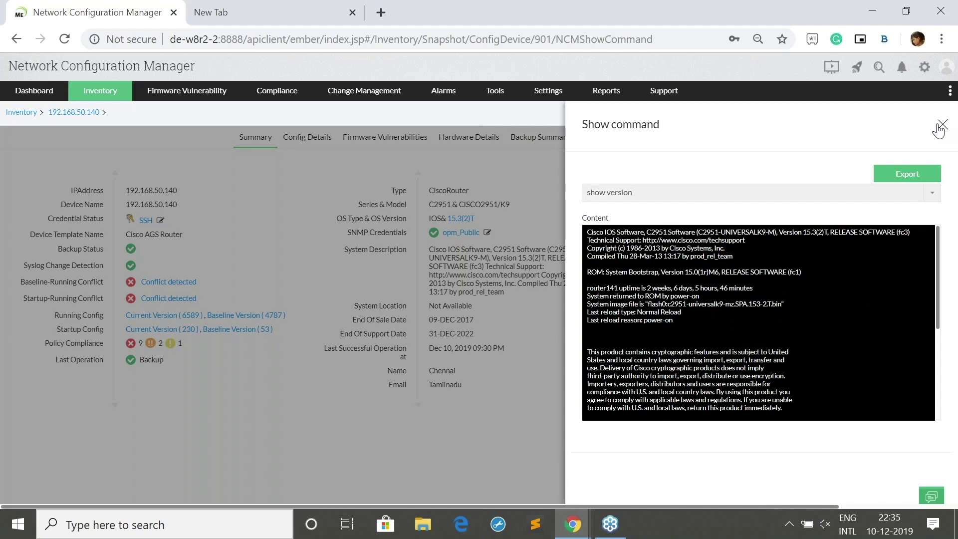
left_click(939, 131)
left_click(573, 524)
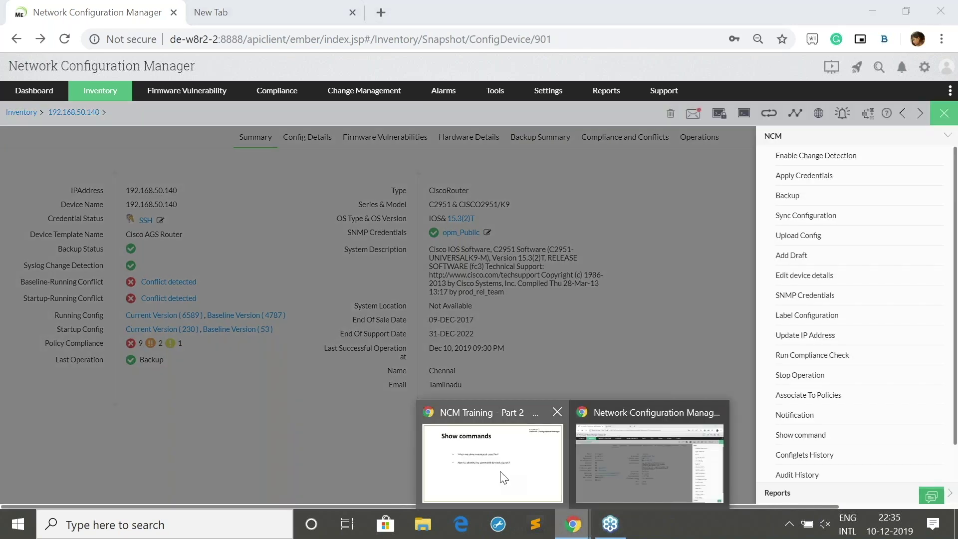
left_click(502, 478)
Advance to the Reports slide, then return to Network Configuration Manager
key("Right")
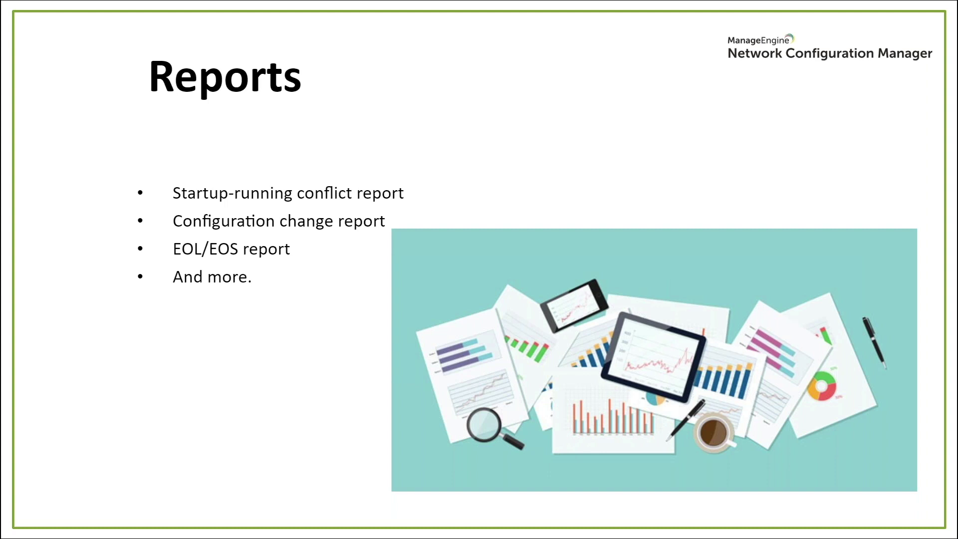
key("alt+Tab")
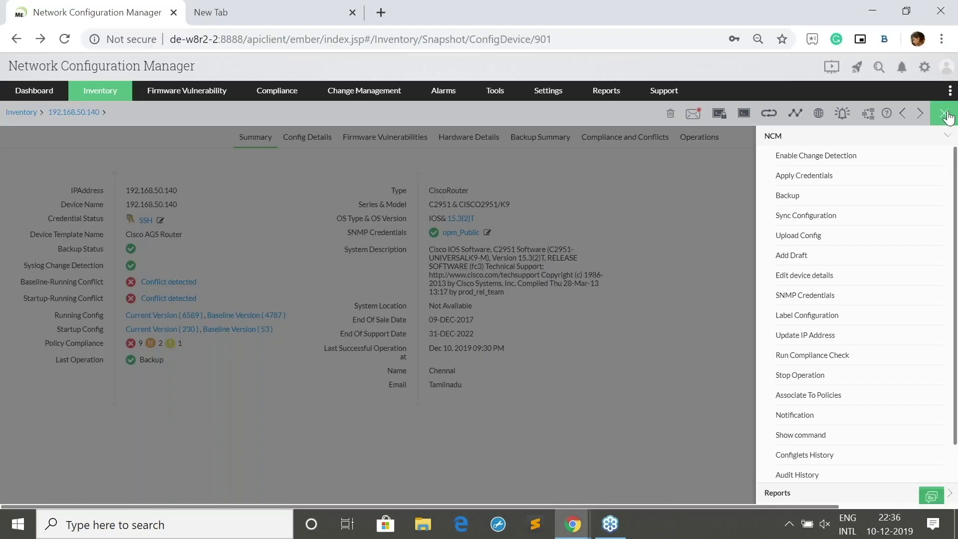
Open the Hardware Inventory Report from Reports and scroll through it
left_click(944, 114)
left_click(606, 91)
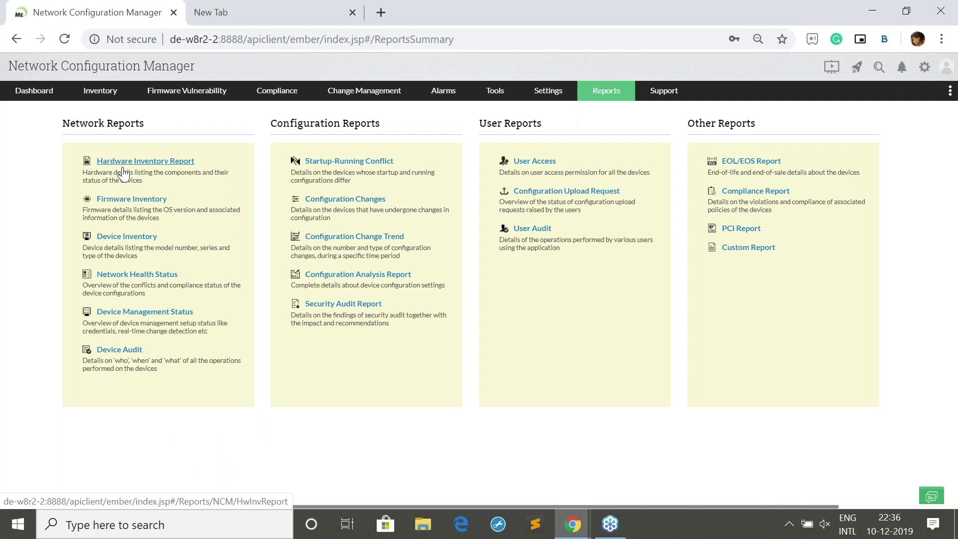
left_click(123, 173)
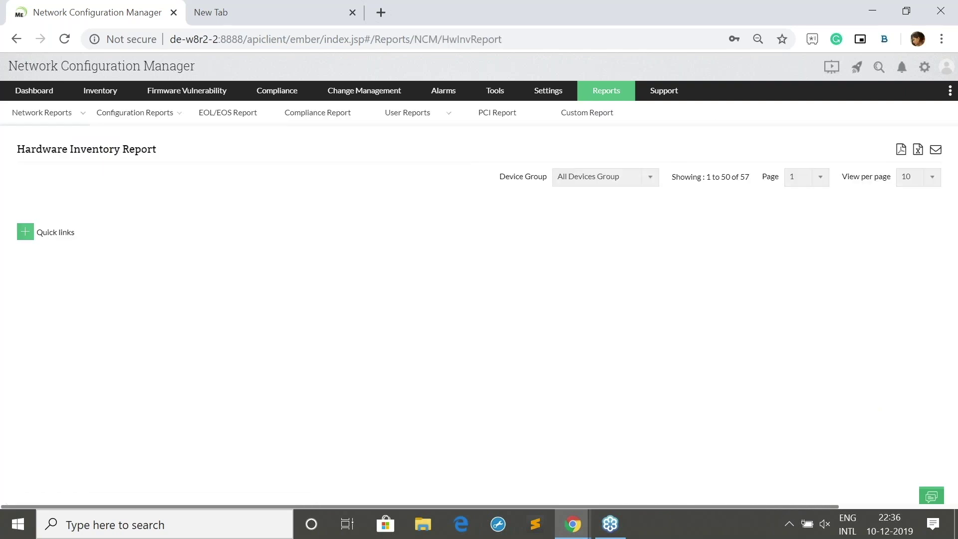
scroll(340, 294, "down", 5)
scroll(344, 295, "down", 6)
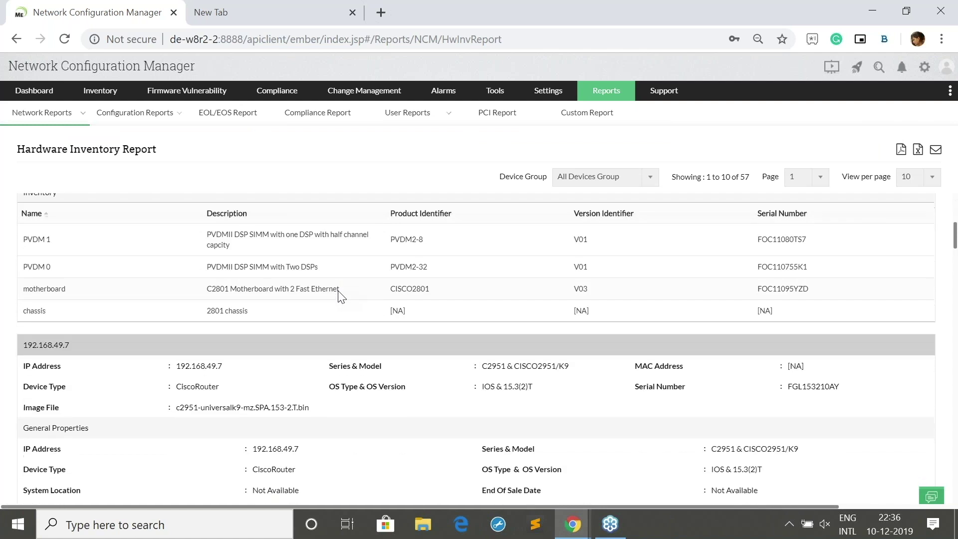
Open the Startup-Running Conflict report: 56 devices with conflicts, 1 without
mouse_move(603, 97)
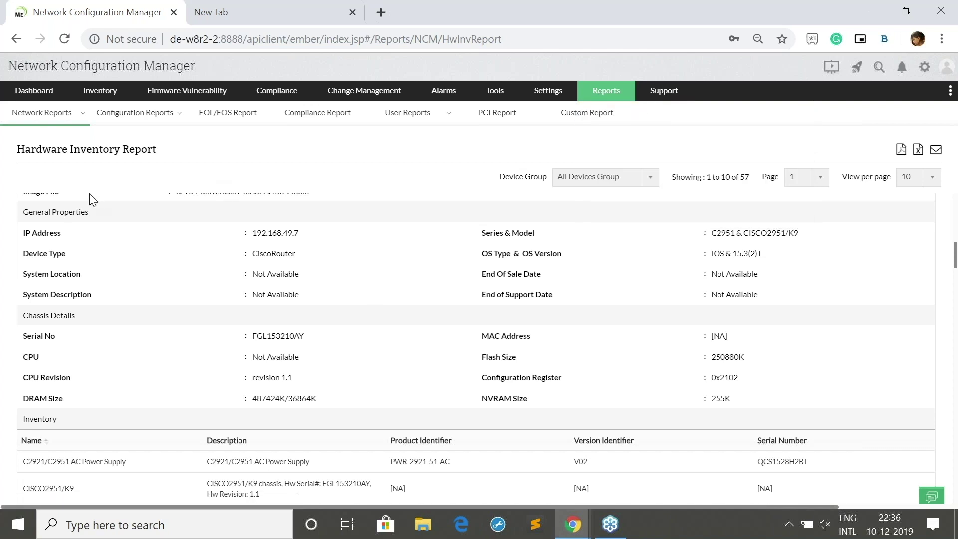
left_click(605, 91)
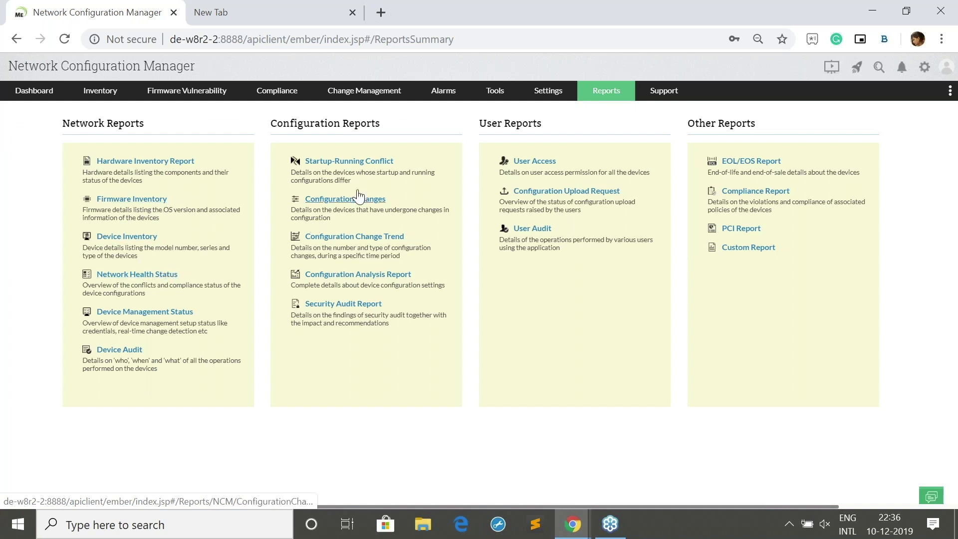
left_click(380, 170)
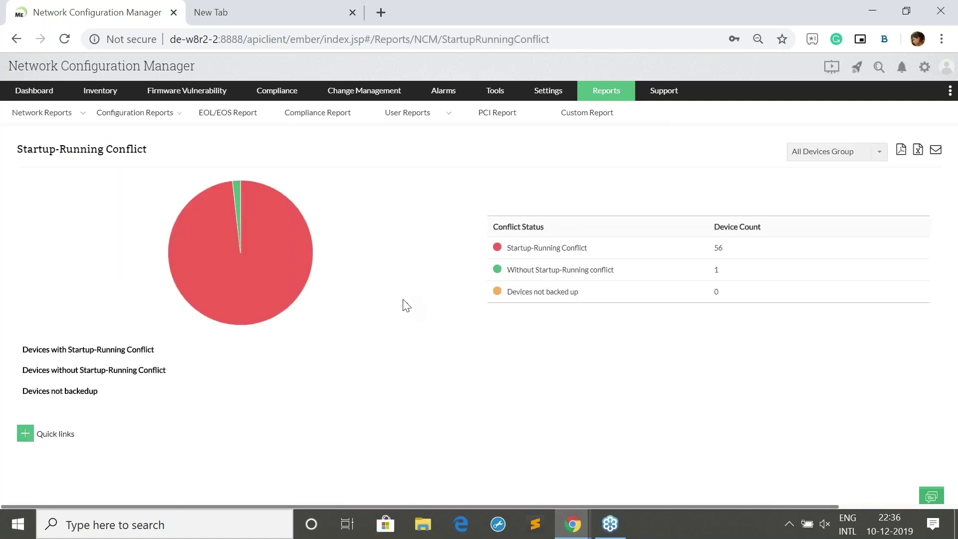
scroll(429, 329, "down", 5)
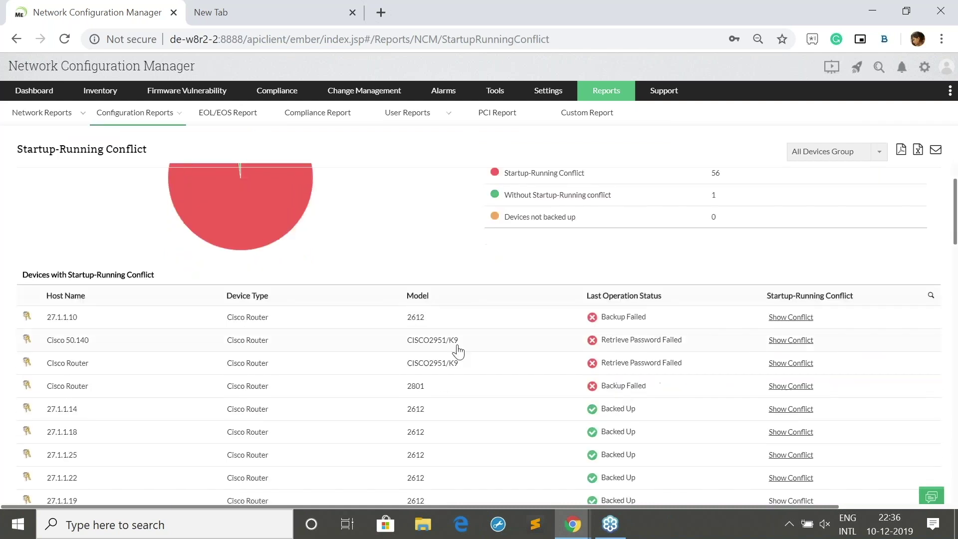
scroll(331, 381, "up", 3)
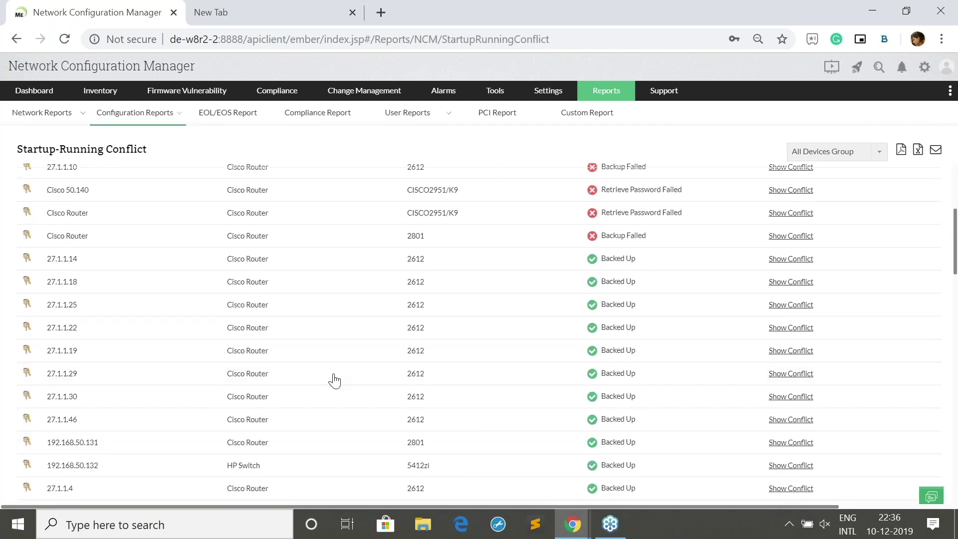
scroll(514, 284, "up", 3)
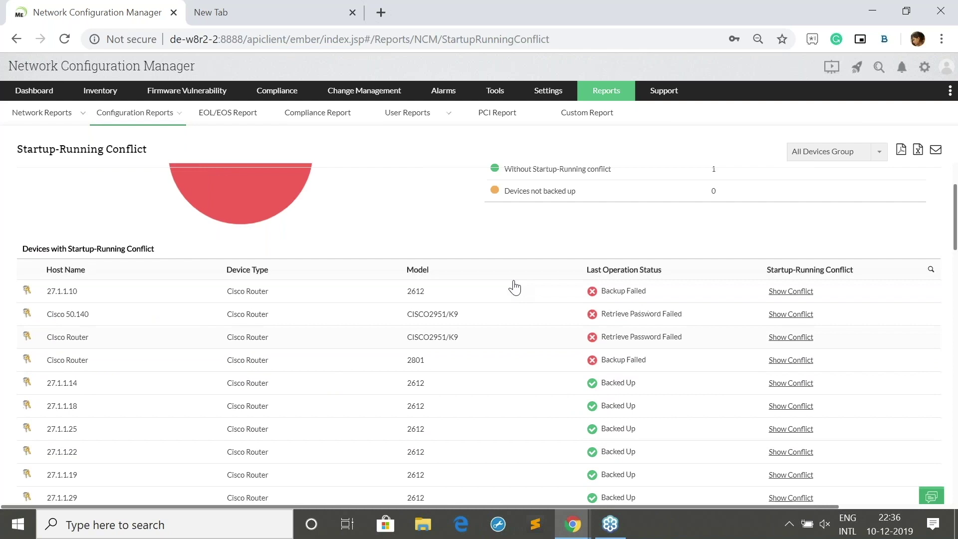
Open the EOL/EOS Report listing devices' end-of-sale and end-of-support dates
left_click(229, 115)
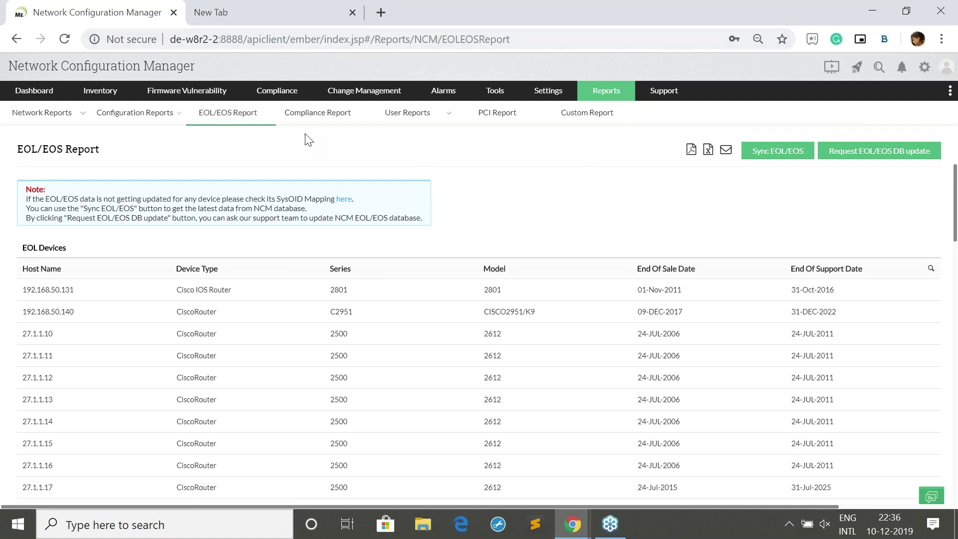
View the Compliance Report, then scroll the User Access report's Administrator and Operator users
left_click(320, 126)
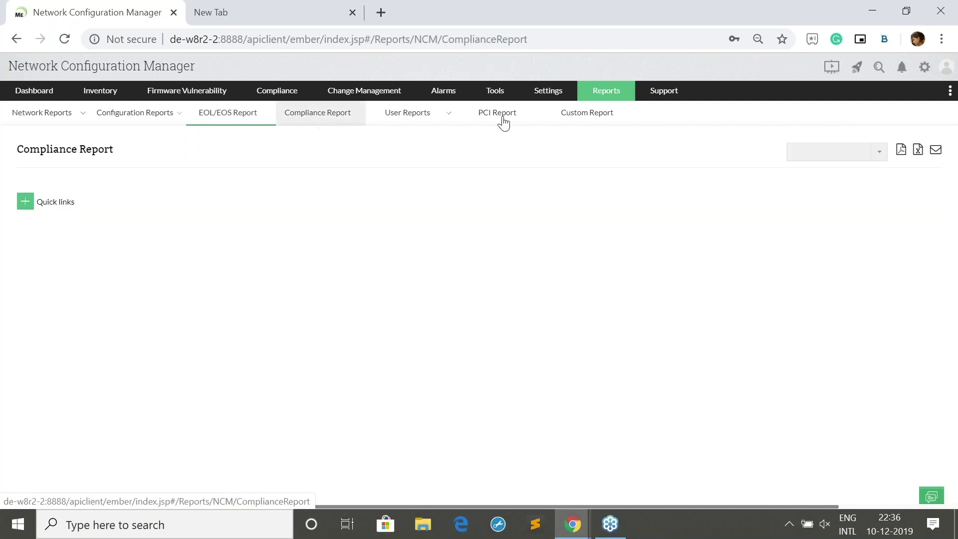
mouse_move(398, 122)
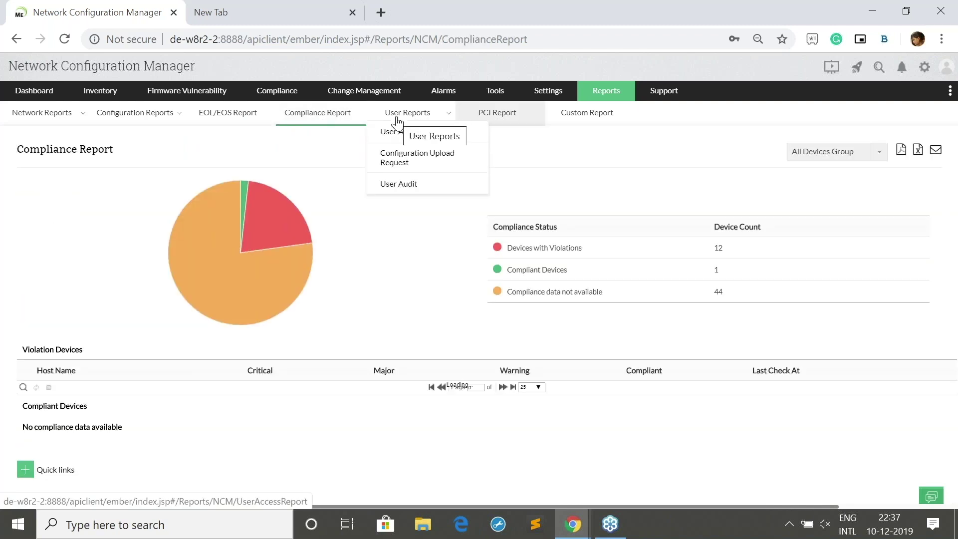
left_click(398, 124)
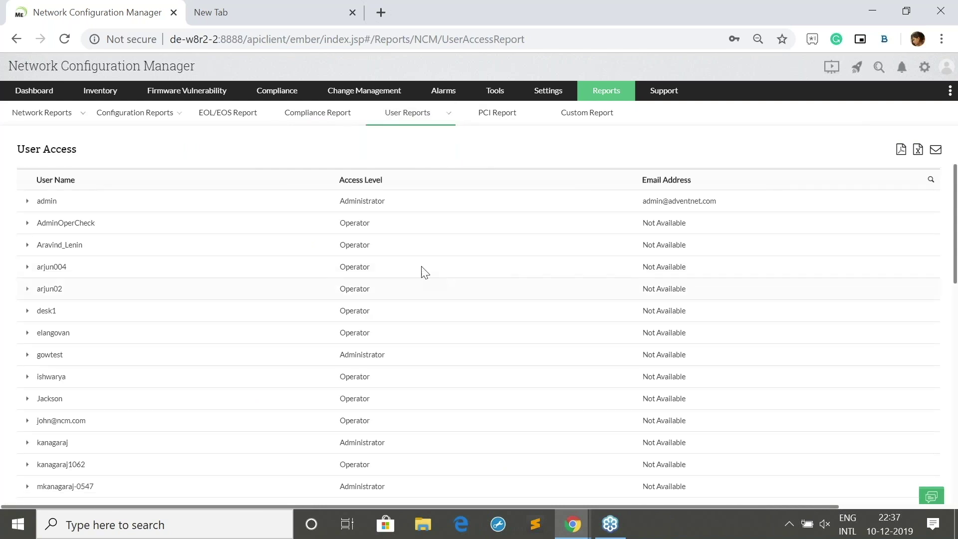
scroll(321, 276, "down", 10)
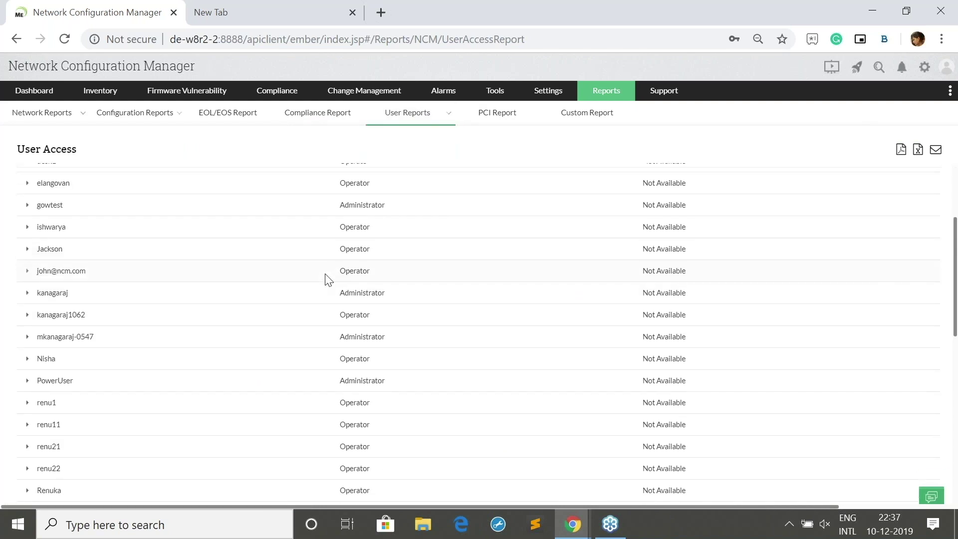
scroll(169, 289, "up", 10)
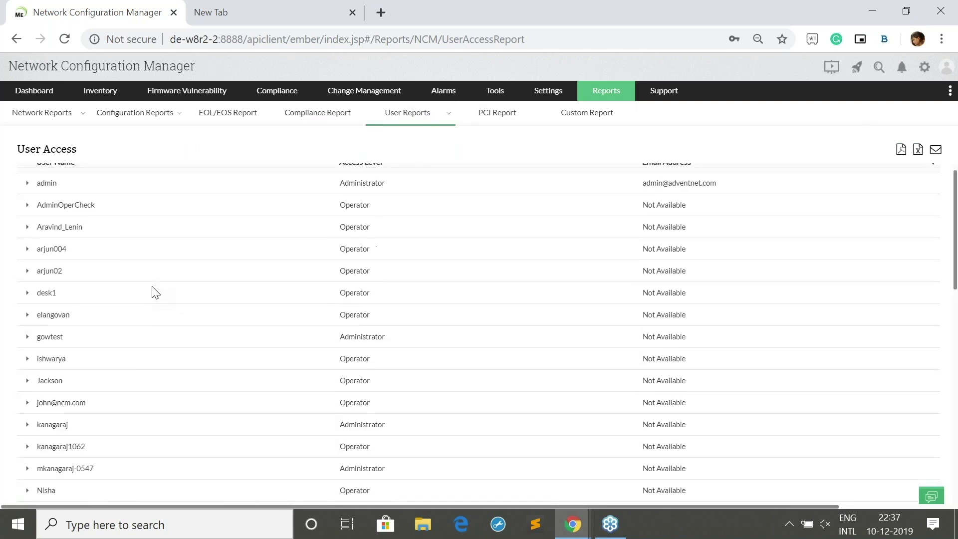
scroll(155, 292, "up", 1)
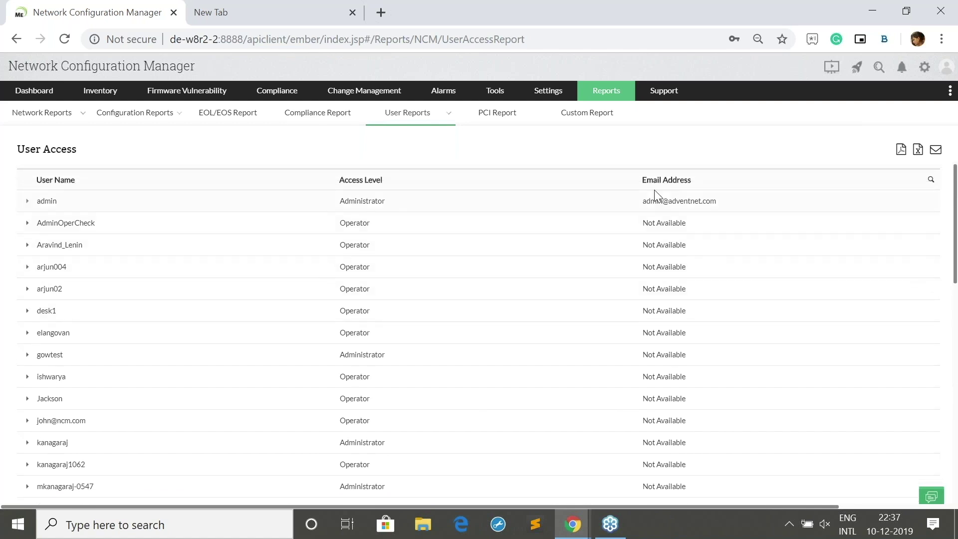
Start a new custom report, look over its device templates, then cancel it unsaved
left_click(586, 119)
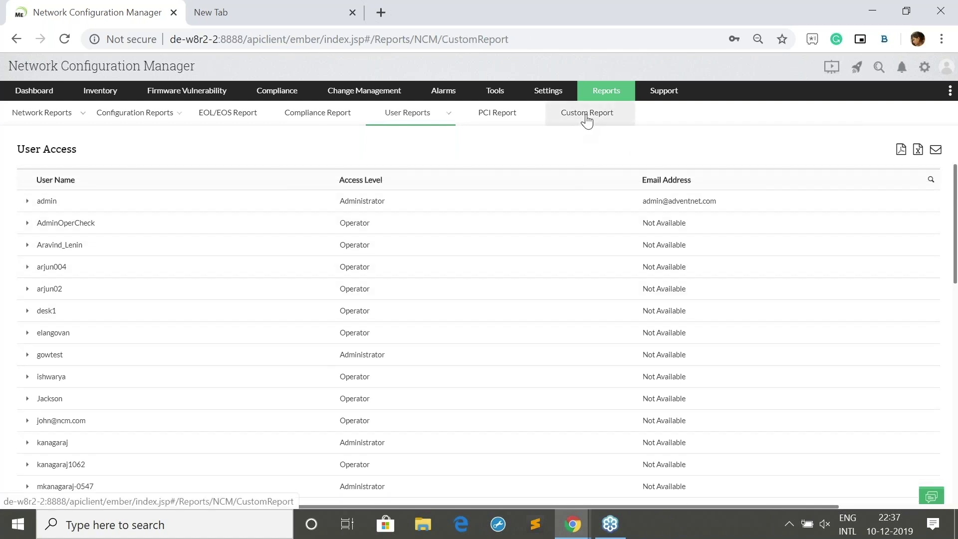
left_click(821, 152)
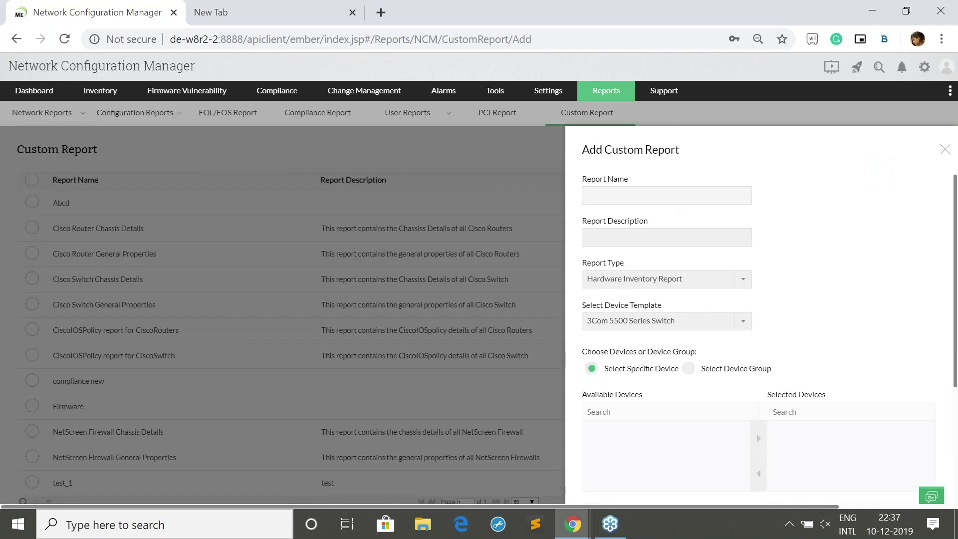
scroll(755, 277, "down", 1)
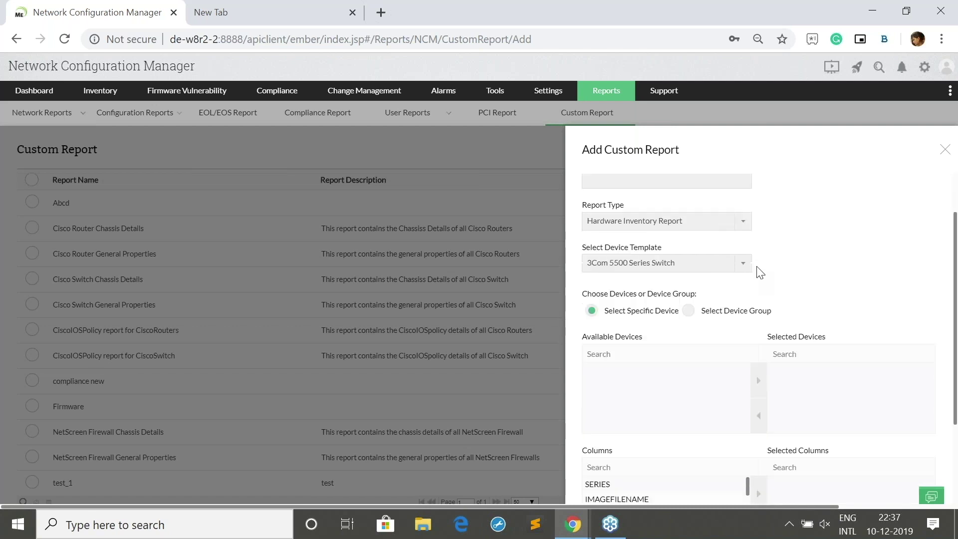
left_click(705, 253)
left_click(742, 250)
scroll(796, 250, "down", 2)
scroll(620, 394, "down", 3)
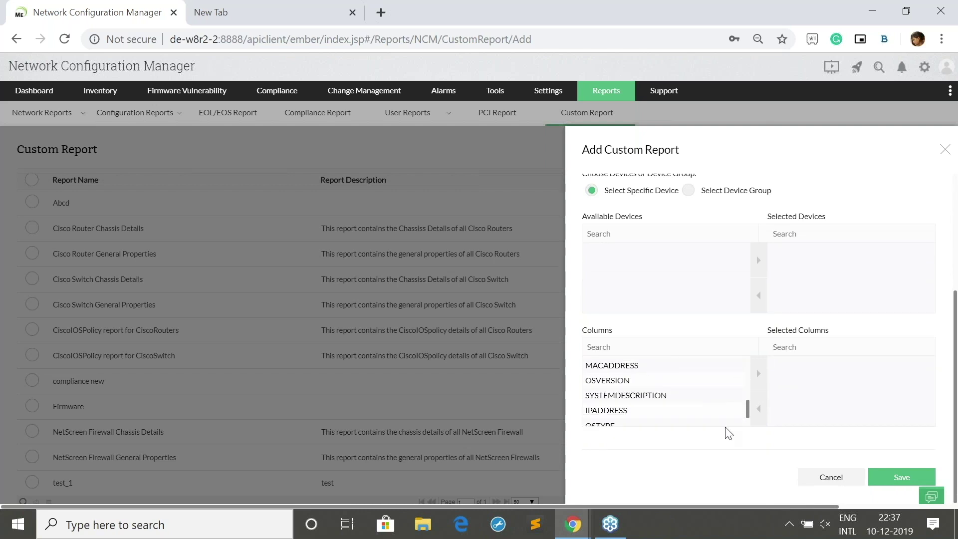
left_click(814, 475)
Open the test_1 custom report's device results and return to the training slideshow
left_click(63, 483)
mouse_move(127, 101)
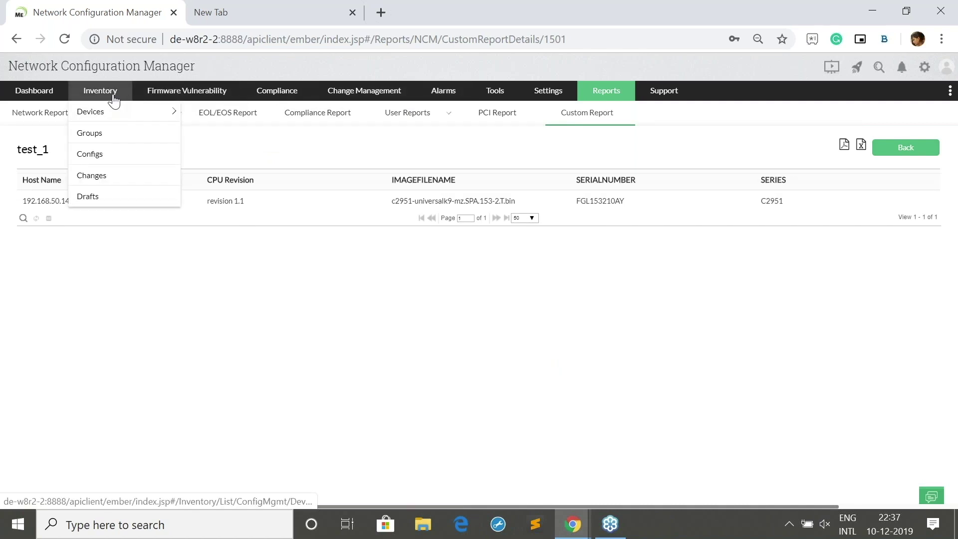
mouse_move(573, 523)
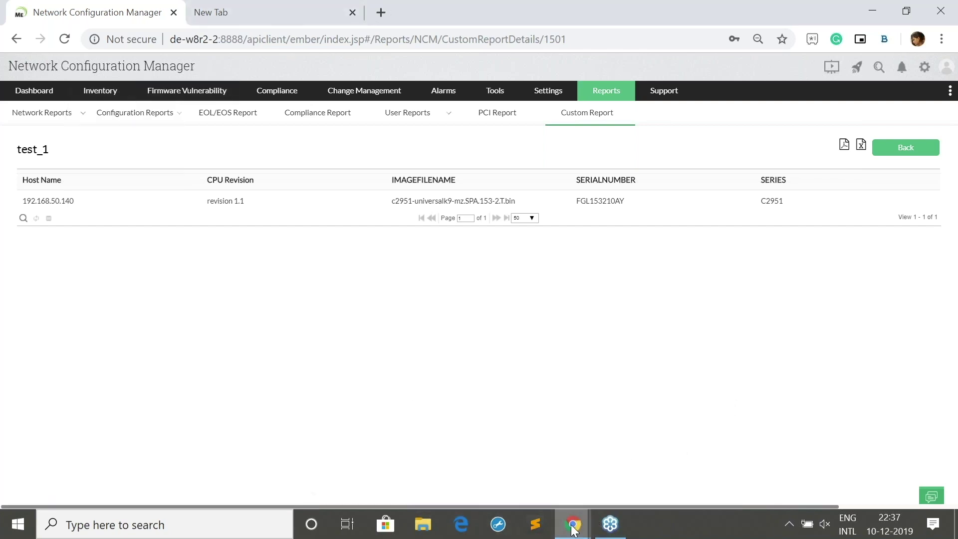
left_click(510, 473)
Advance to the Dynamic & user-friendly UI slide, then switch back to Network Configuration Manager
key("Right")
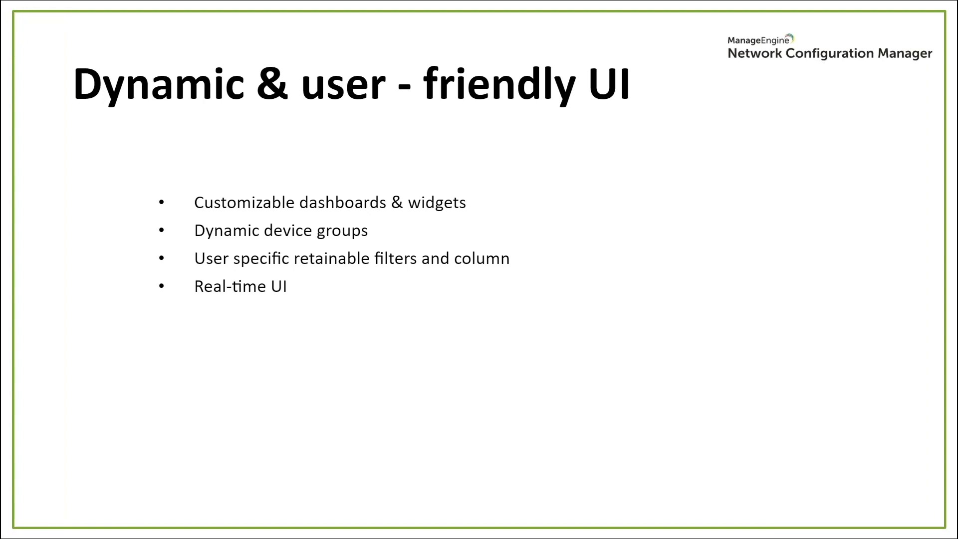
key("alt+Tab")
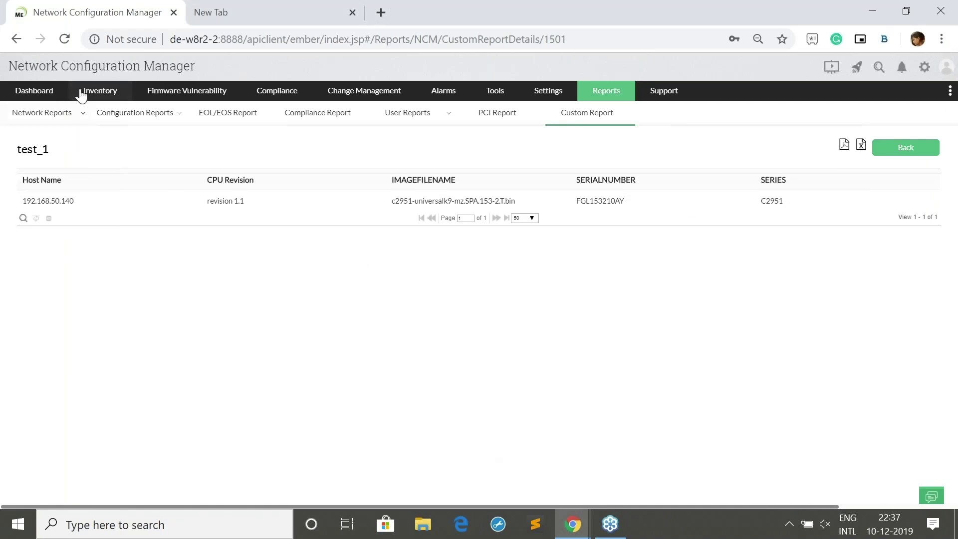
Browse the Inventory's Groups and Changes tabs, ending on the list of all 57 devices
left_click(85, 92)
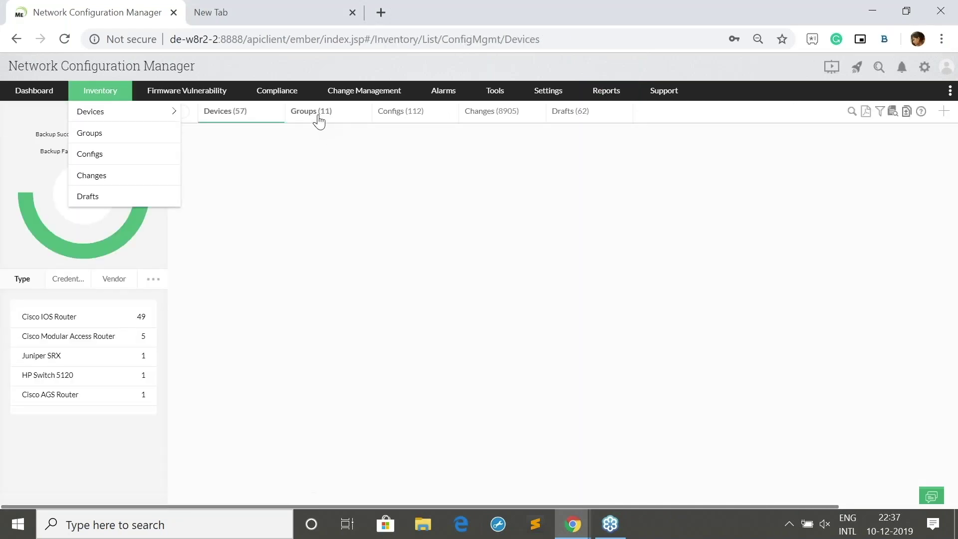
left_click(318, 119)
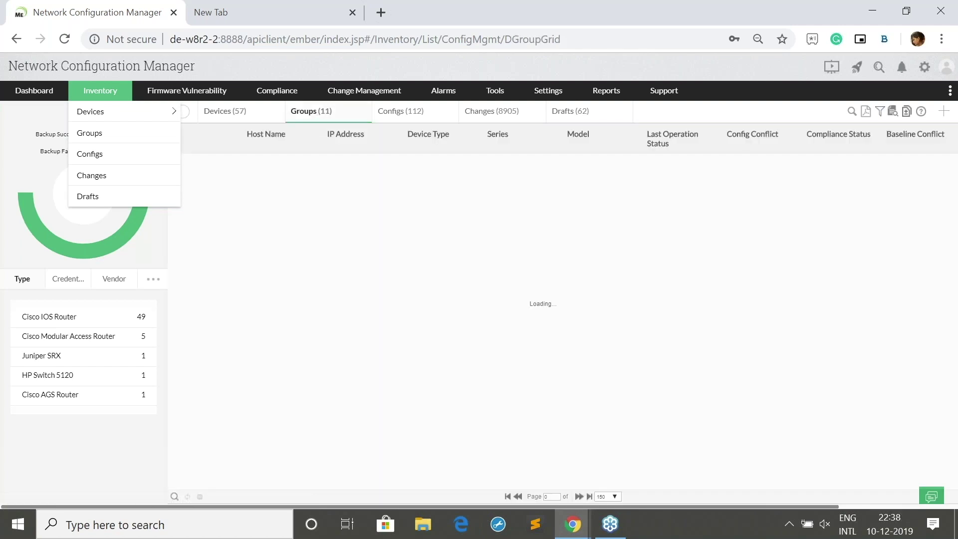
left_click(491, 110)
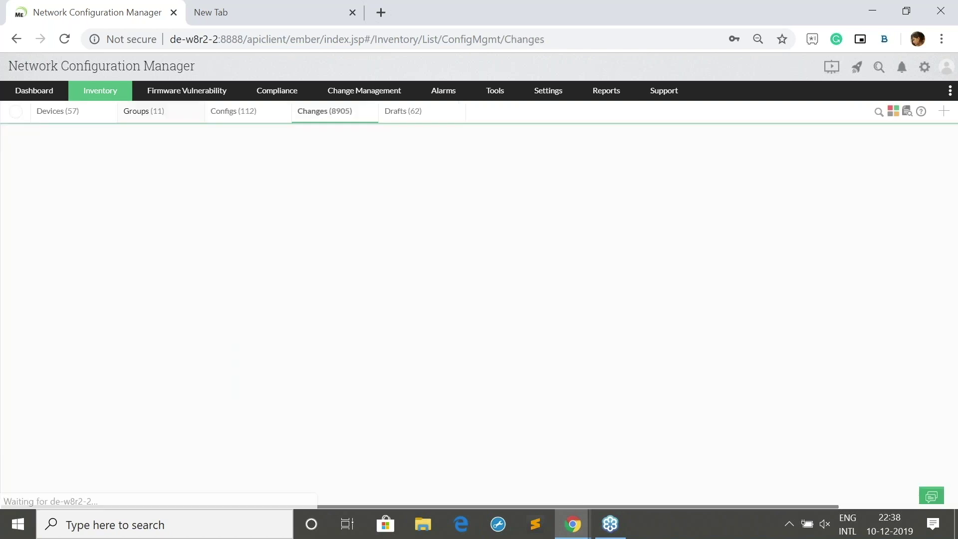
left_click(143, 112)
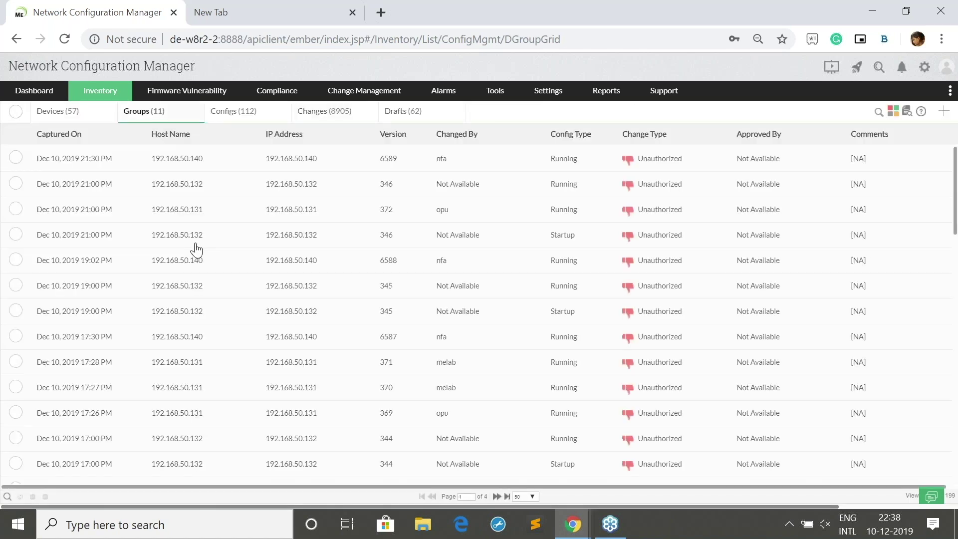
scroll(303, 283, "down", 3)
scroll(303, 283, "up", 3)
left_click(112, 97)
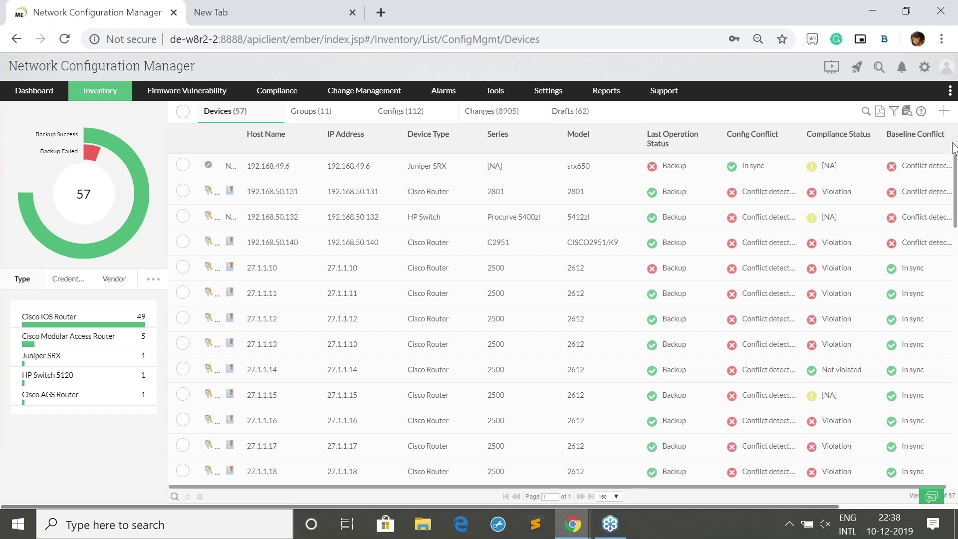
Preview the tab customisation options and the hardware-details search, closing both unchanged
scroll(449, 249, "down", 4)
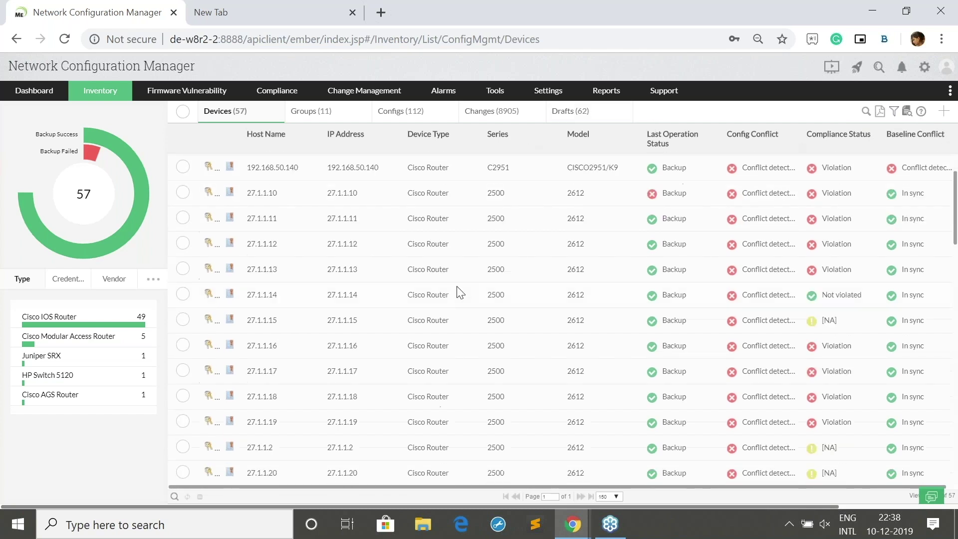
scroll(496, 271, "up", 4)
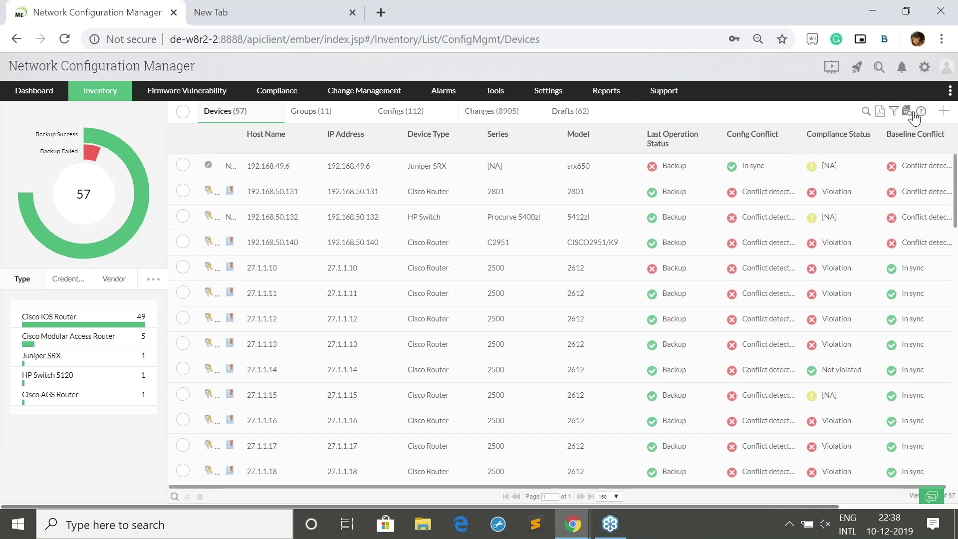
left_click(950, 93)
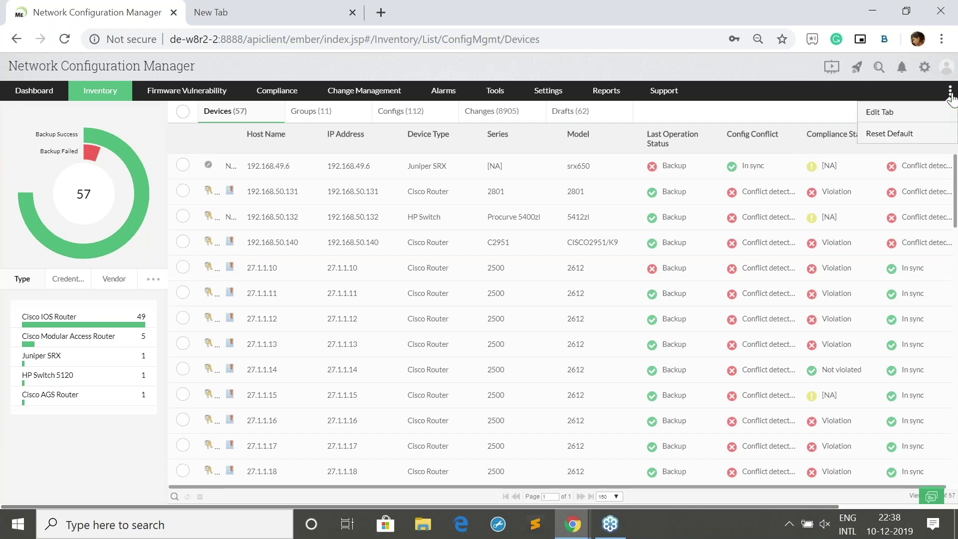
left_click(847, 111)
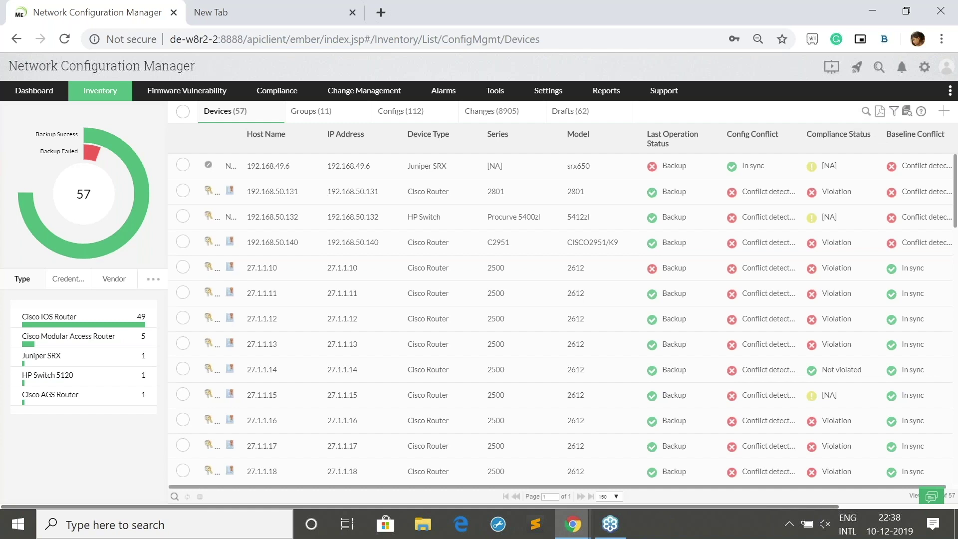
left_click(906, 111)
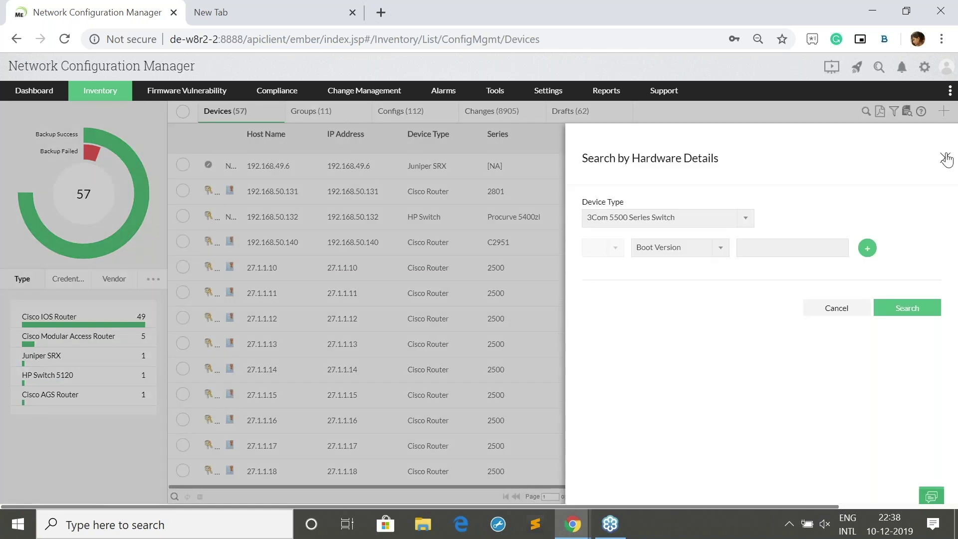
left_click(944, 157)
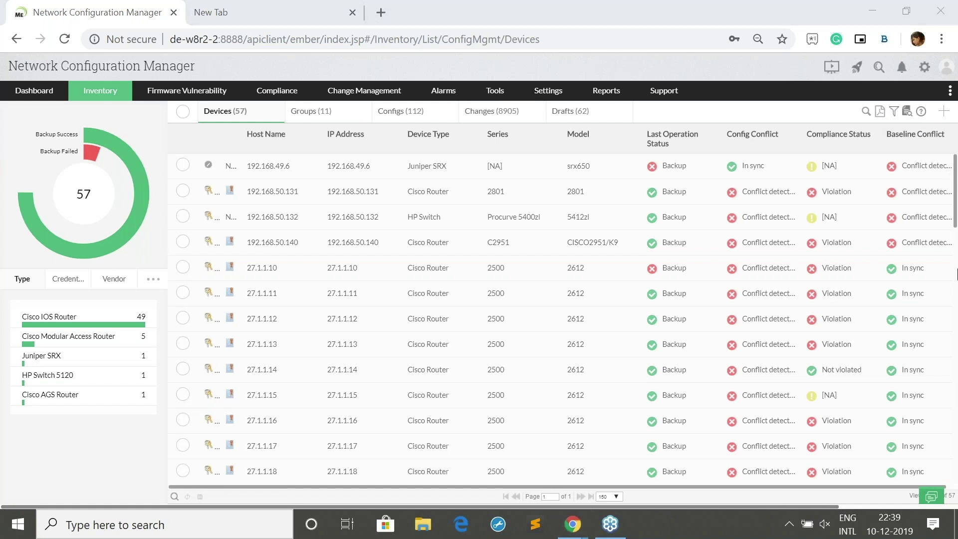
Select the 192.168.50.131 router, view its NCM device actions, then deselect it
scroll(399, 227, "down", 3)
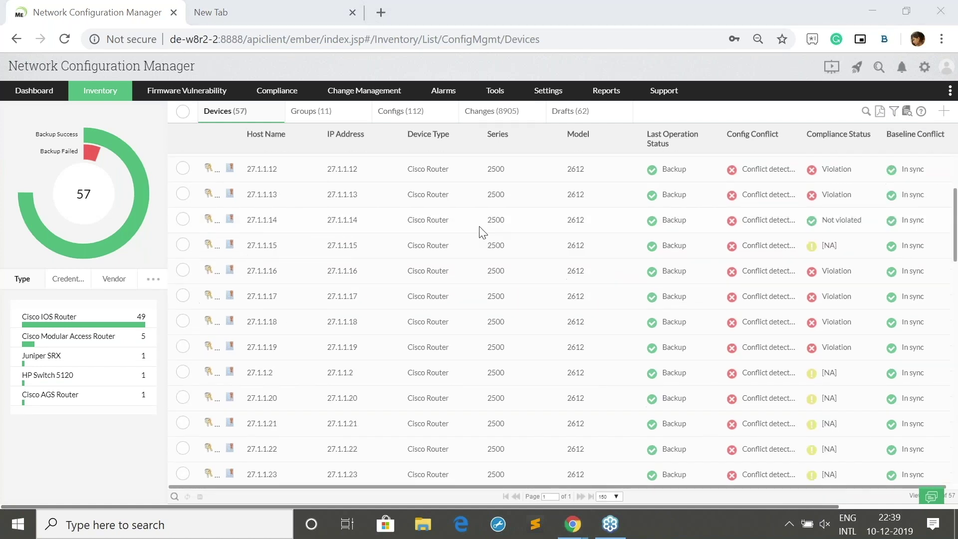
scroll(481, 232, "up", 3)
left_click(185, 193)
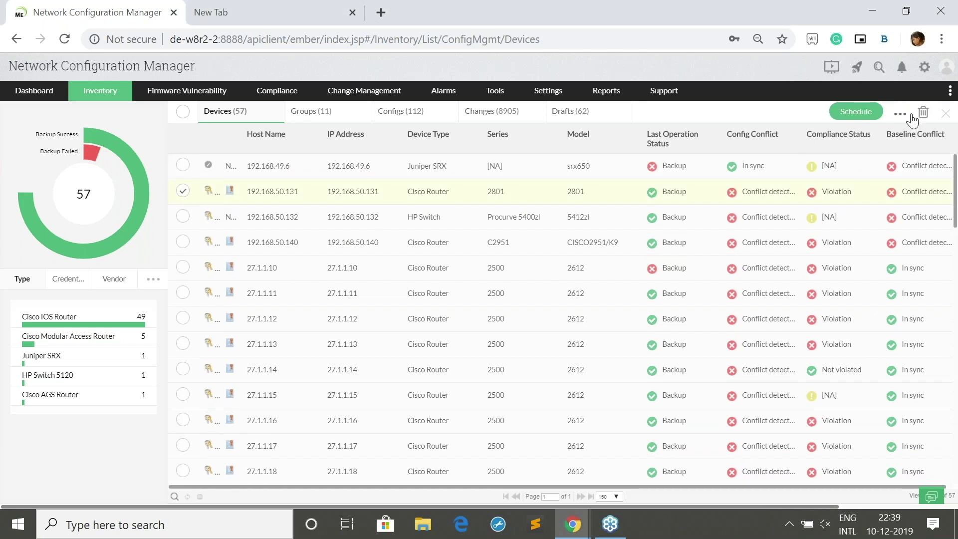
left_click(899, 114)
left_click(900, 115)
left_click(900, 116)
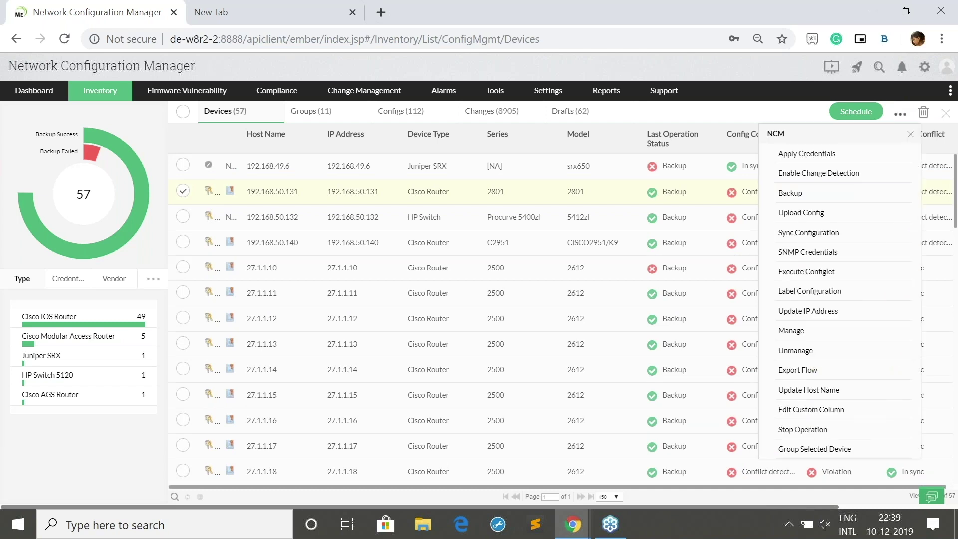
left_click(576, 192)
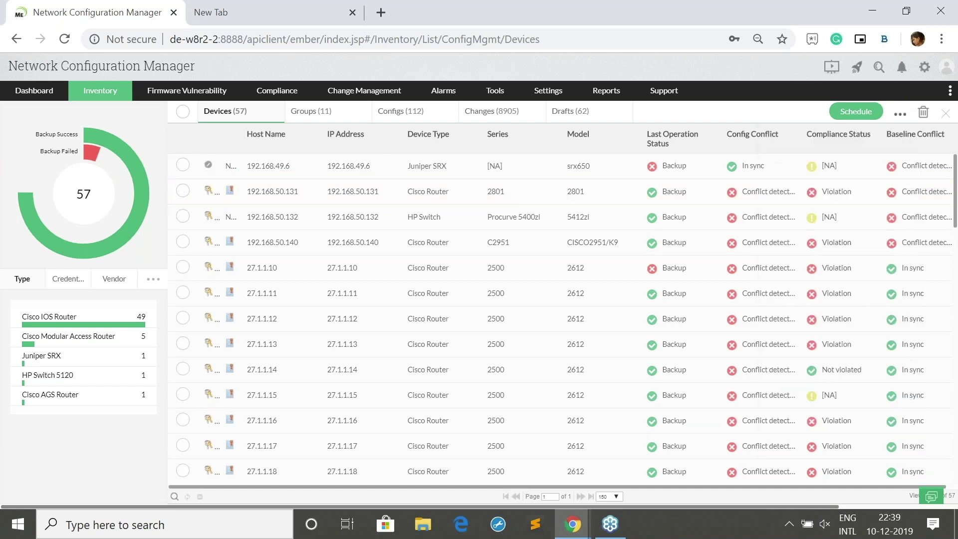
Glance at the Add Device form, then sort the device list by Compliance Status
left_click(947, 115)
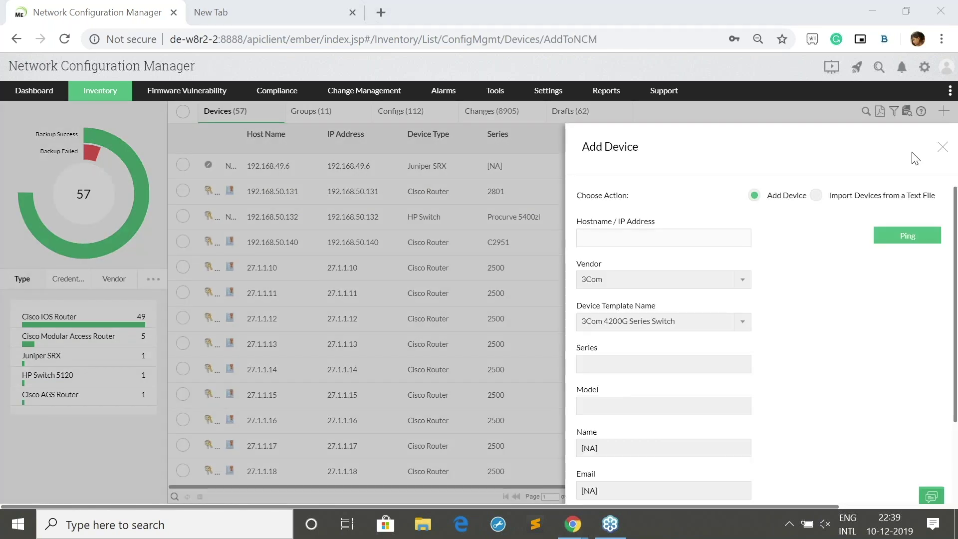
left_click(943, 147)
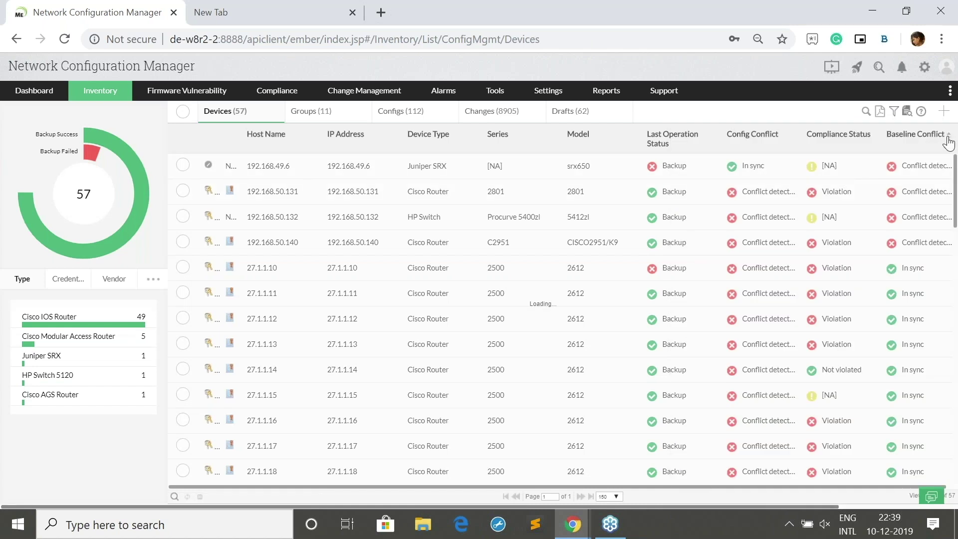
left_click(940, 141)
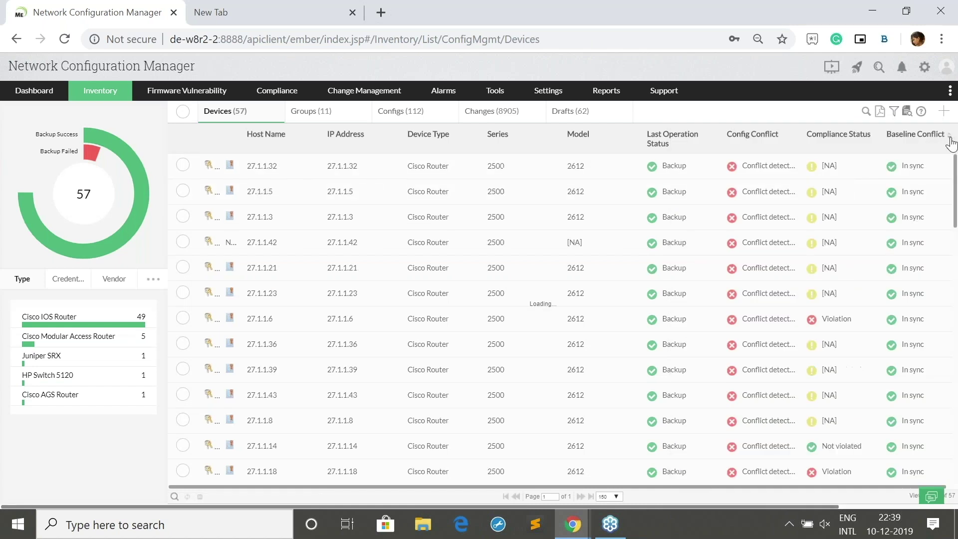
left_click(842, 143)
right_click(768, 138)
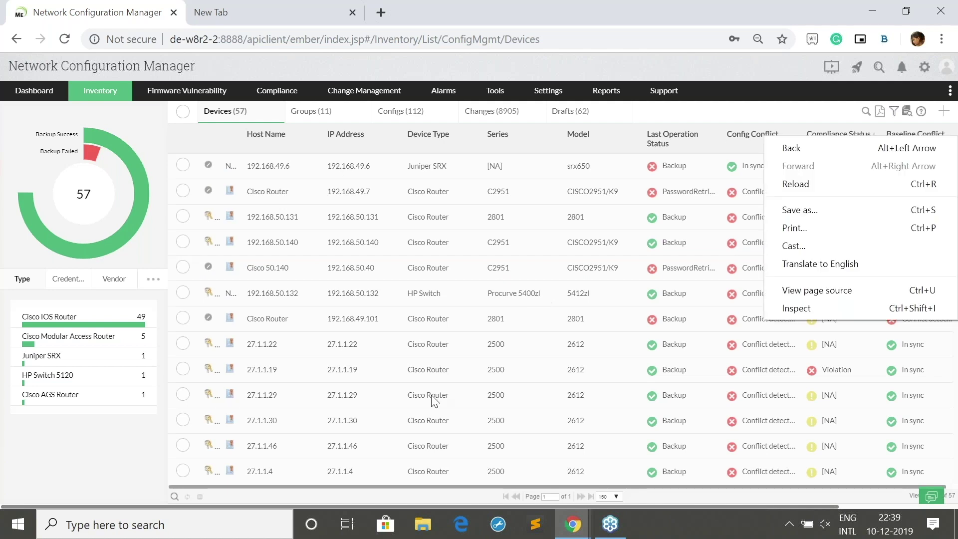
left_click(644, 121)
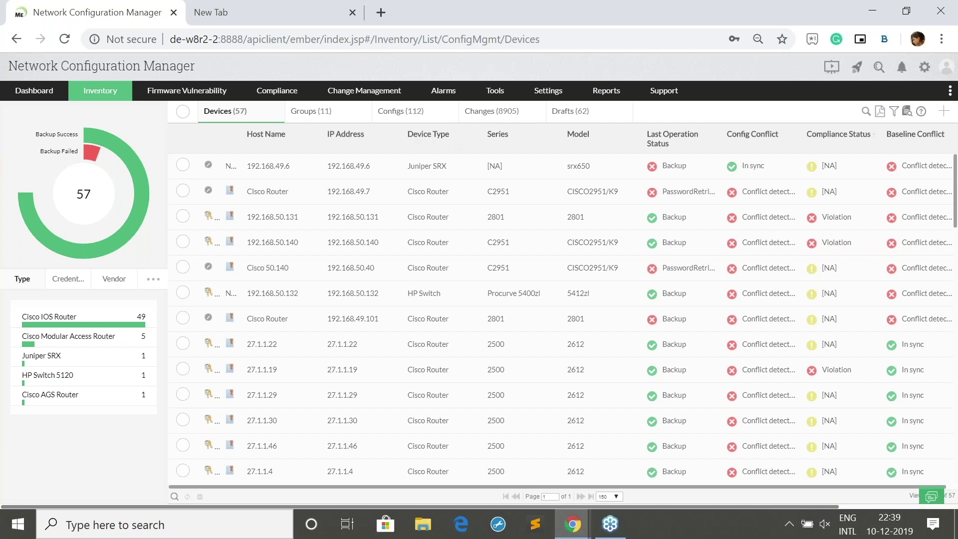
Return to the training presentation and advance to the Integrations slide
mouse_move(443, 92)
mouse_move(572, 524)
left_click(492, 464)
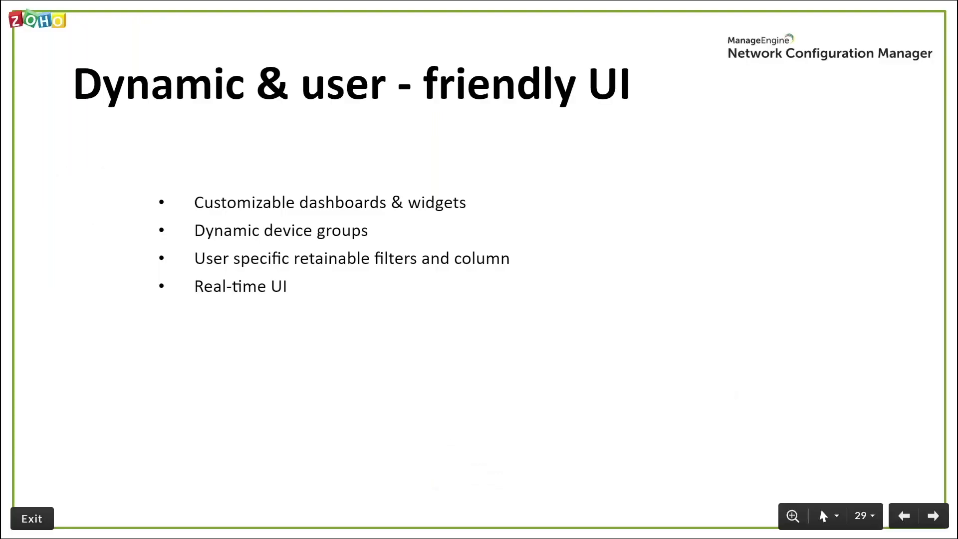
key("Right")
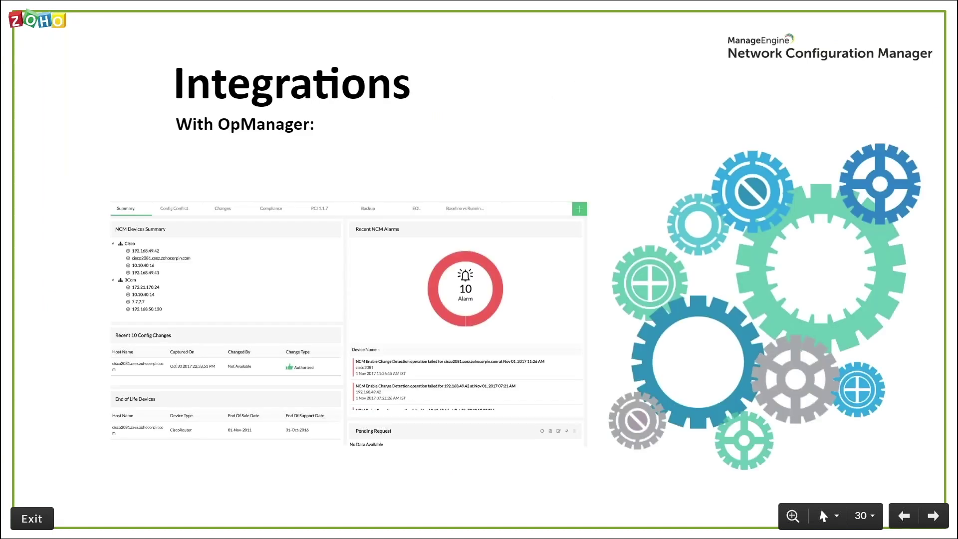